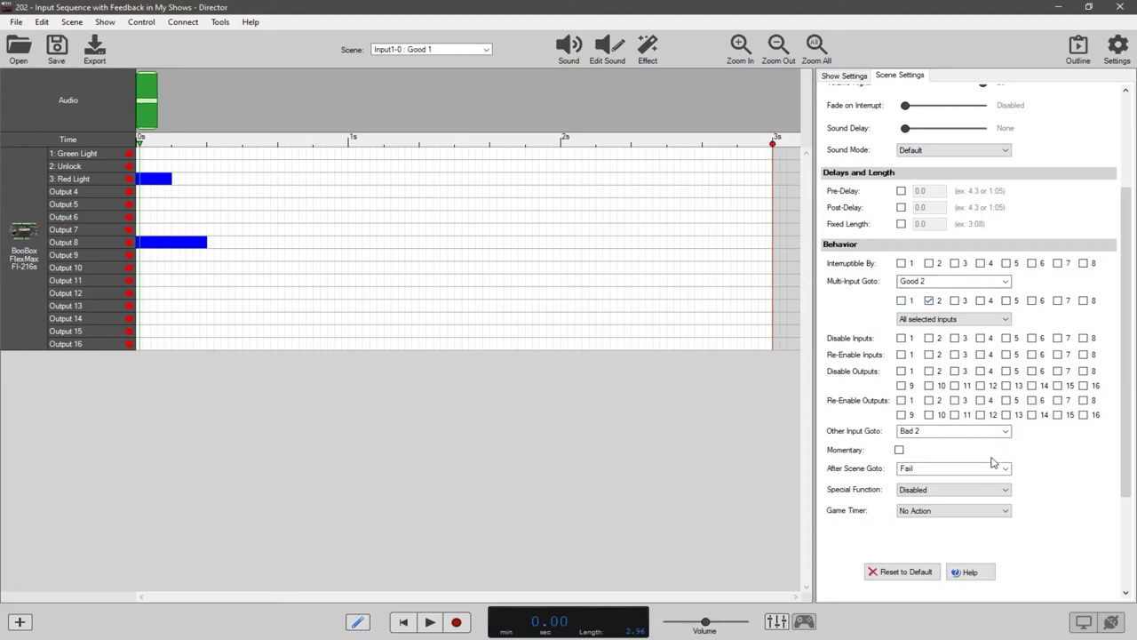
Step: Check the Good 1 scene's Other Input Goto setting, and preview the Bad 1 scene from its start
mouse_move(934, 477)
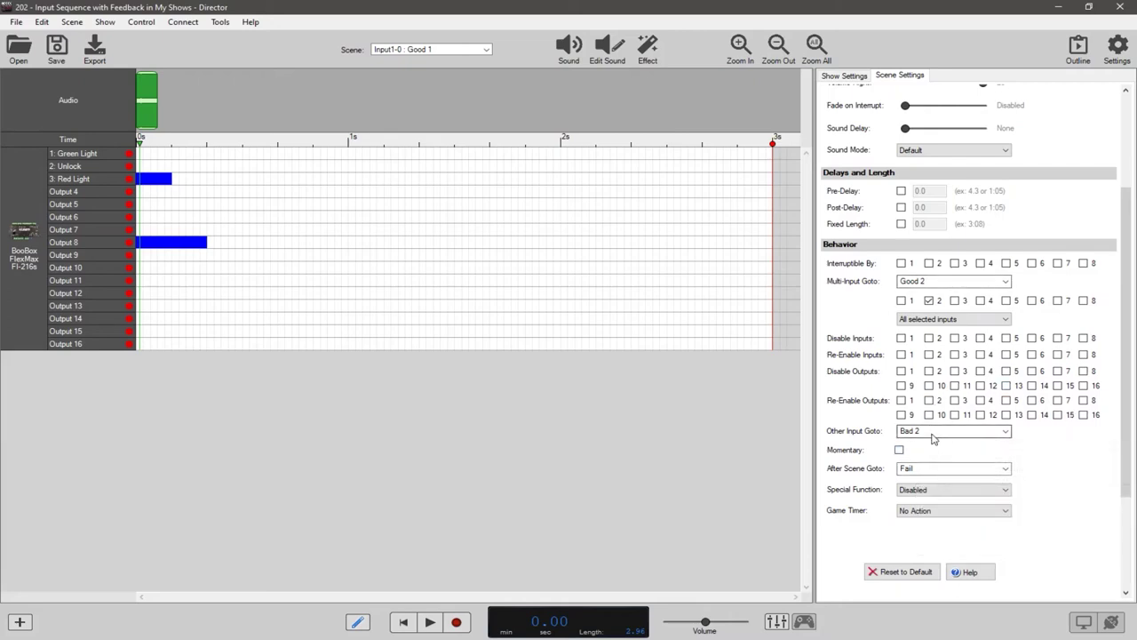
mouse_move(935, 436)
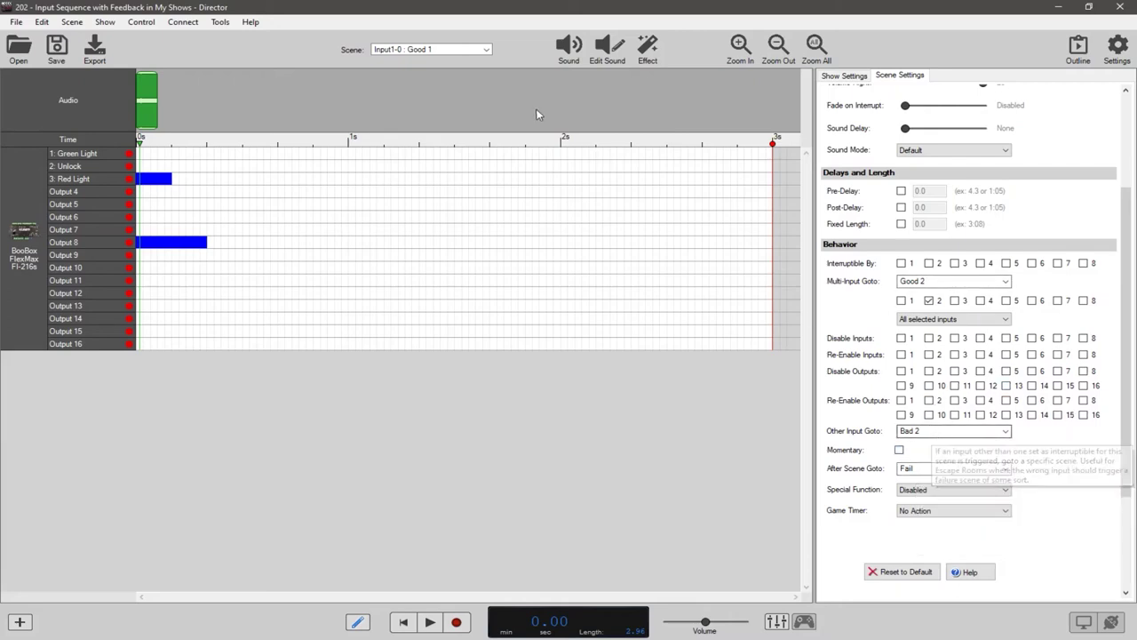
click(462, 49)
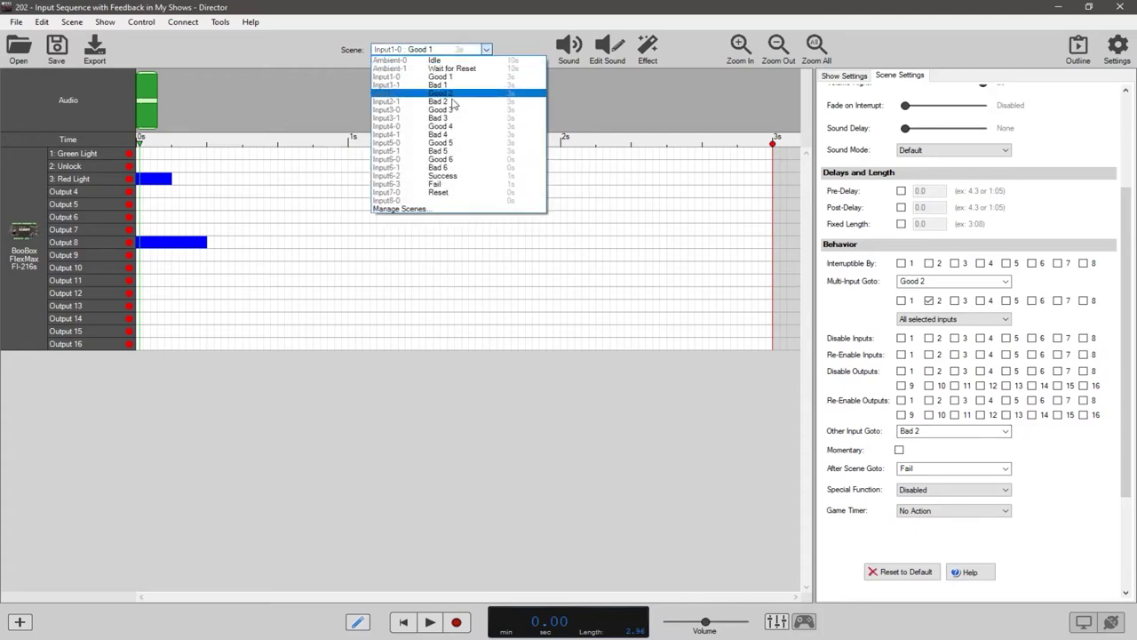
click(450, 85)
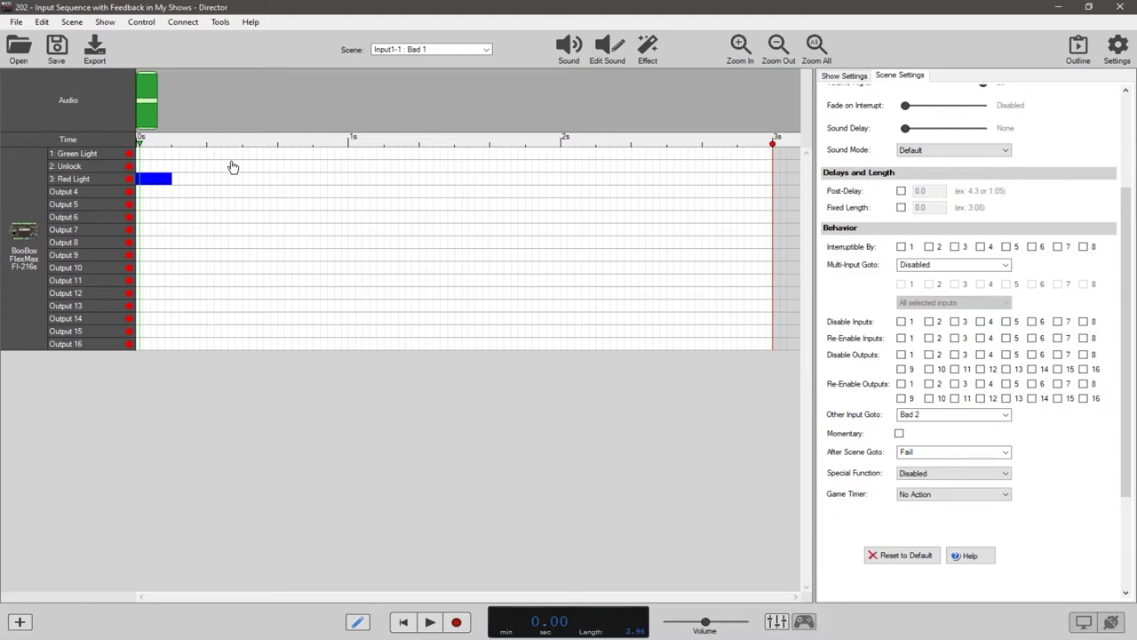
key(ctrl+s)
click(259, 143)
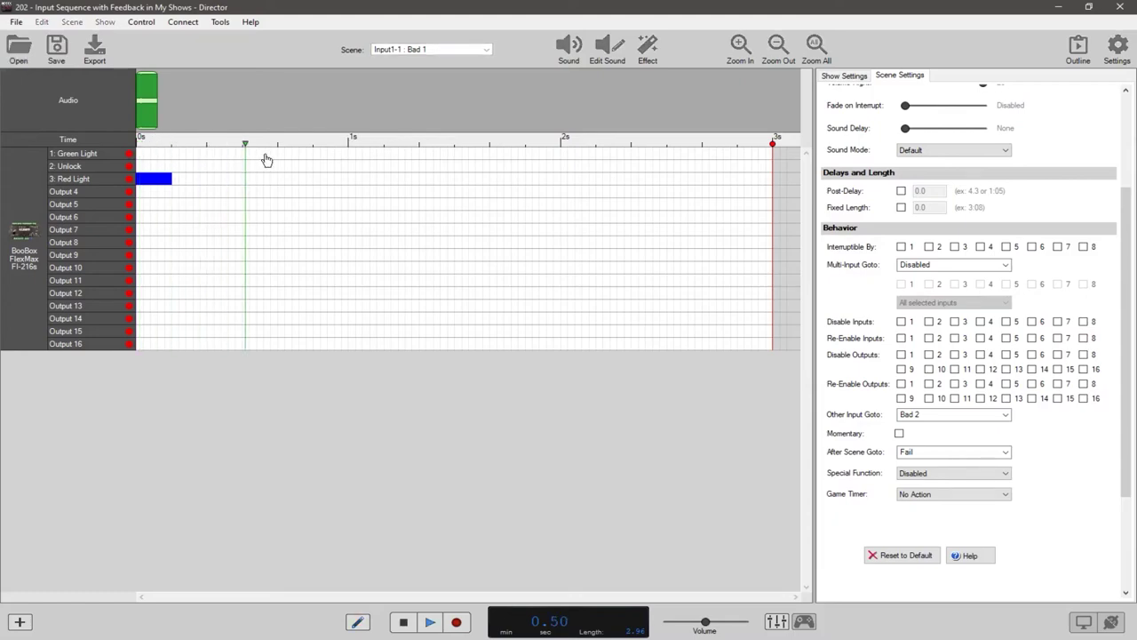
drag(261, 144, 140, 145)
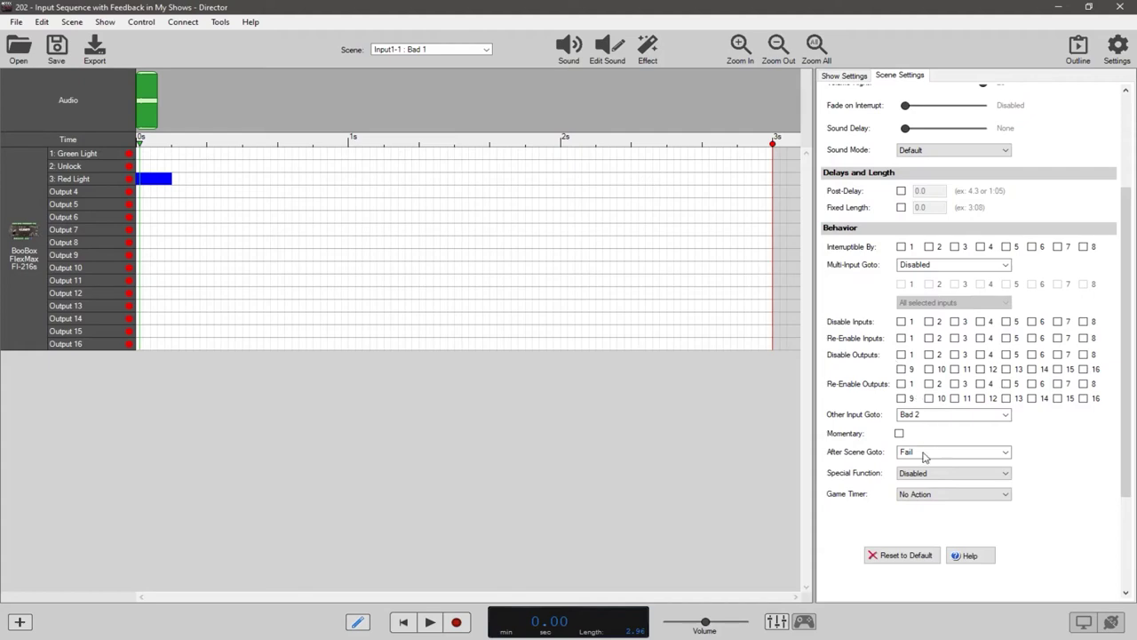
Step: Open the Fail scene and play it through to its end
click(432, 49)
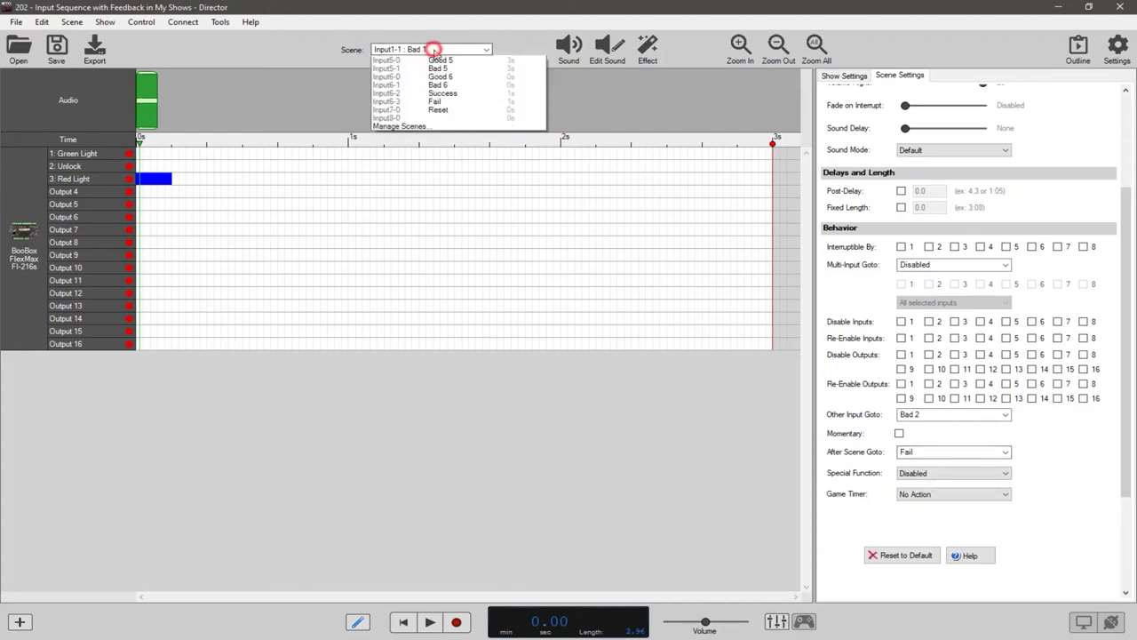
click(438, 184)
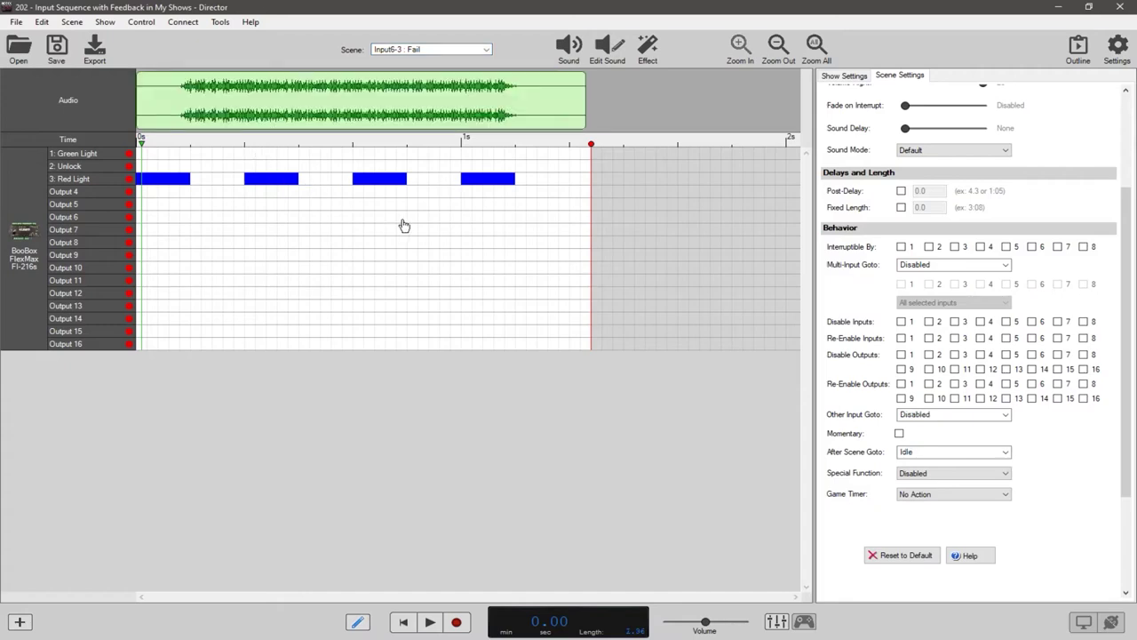
key(space)
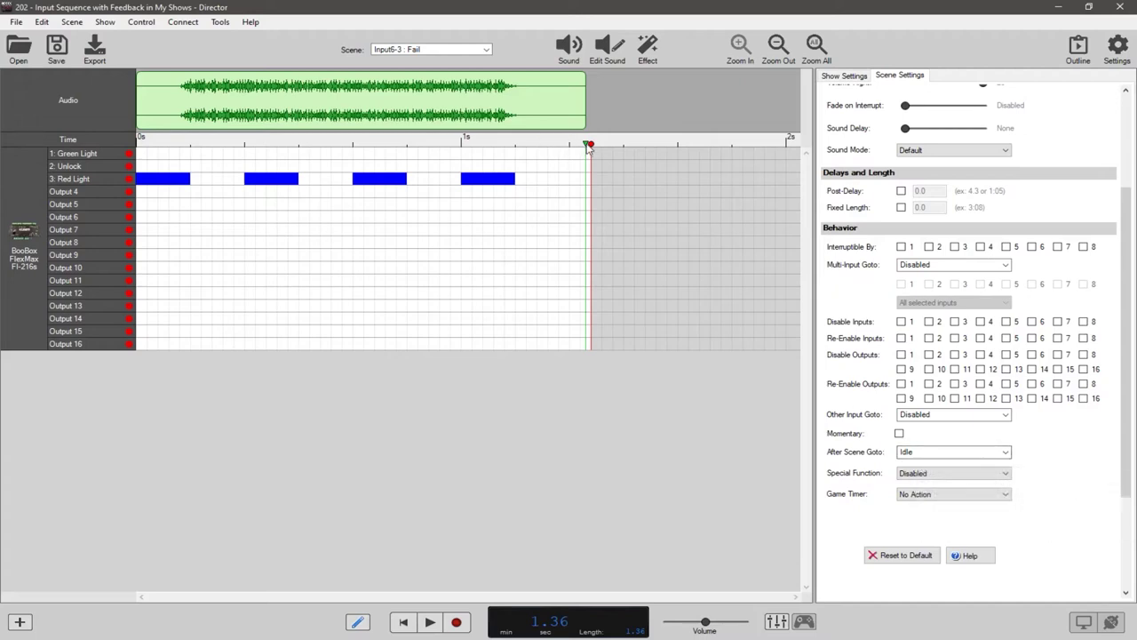
Step: Review the Idle scene's behavior settings and return to the Good 1 scene
click(487, 57)
scroll(479, 57, up, 5)
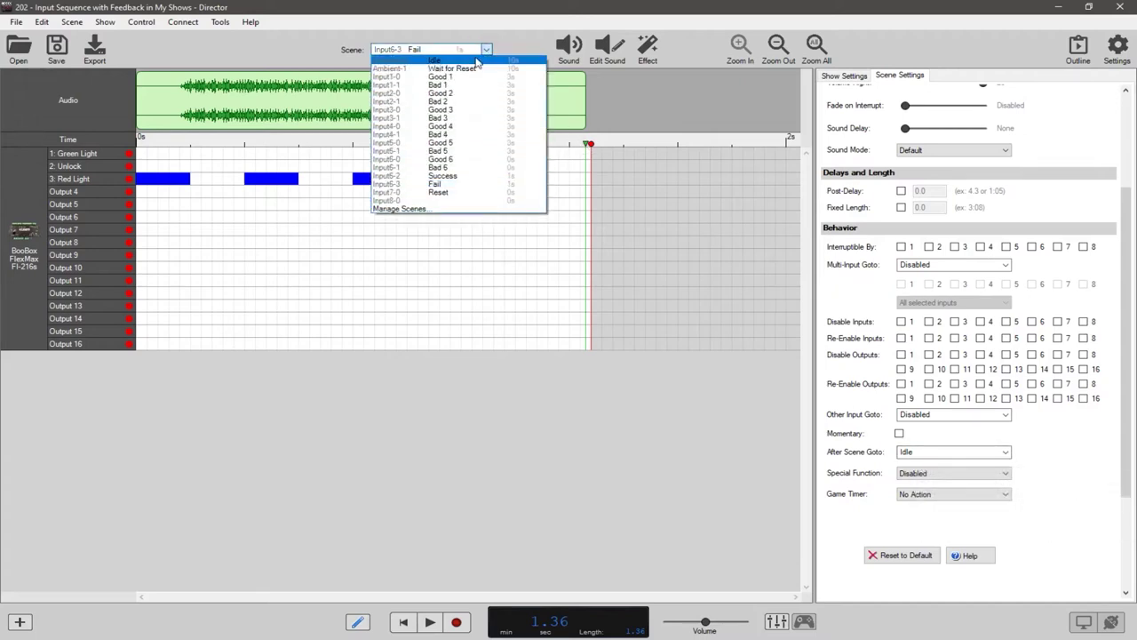
click(480, 55)
click(486, 48)
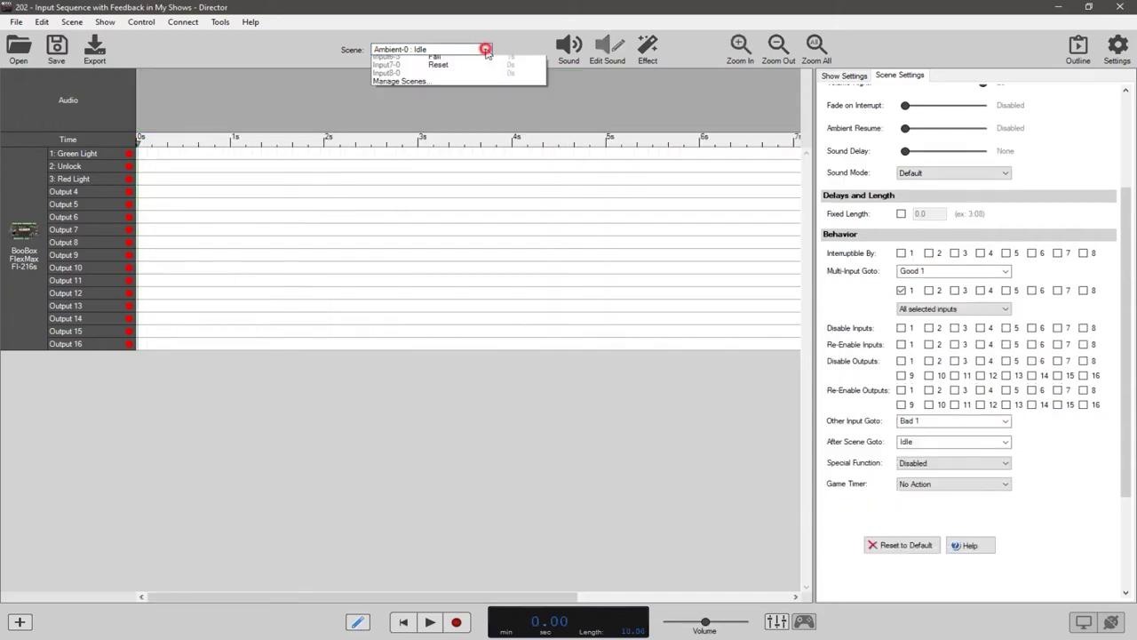
click(464, 78)
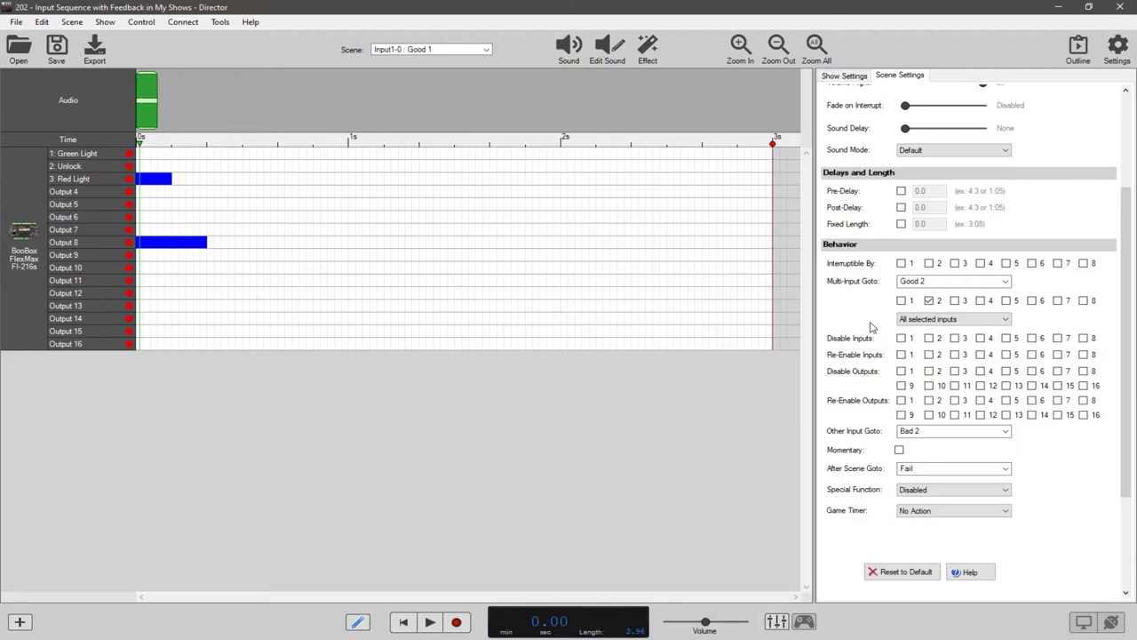
click(486, 49)
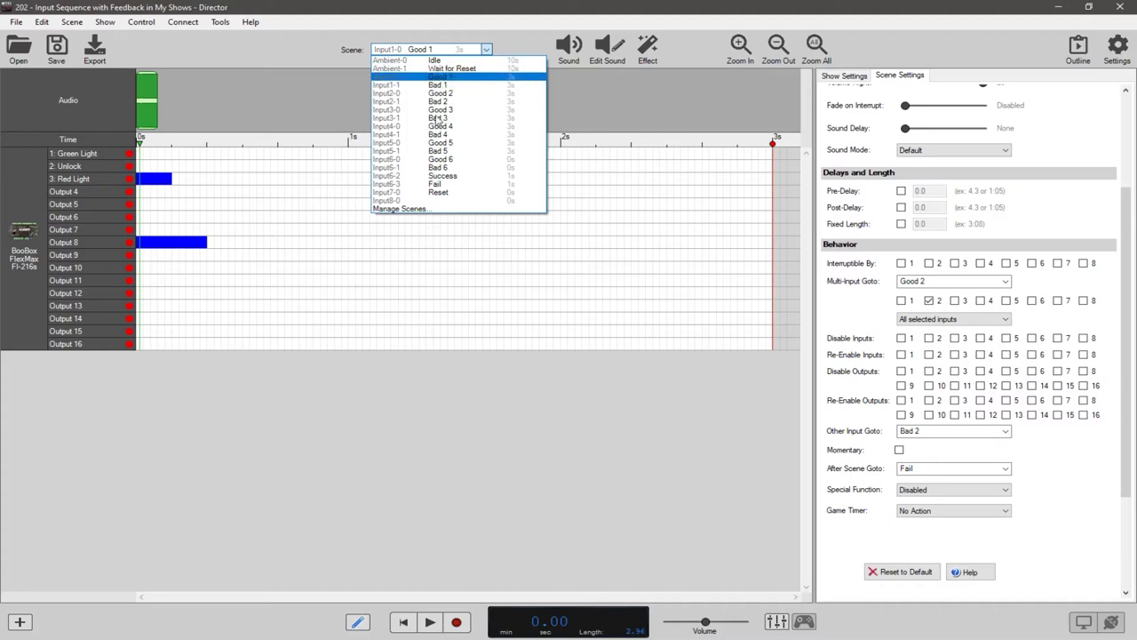
click(501, 35)
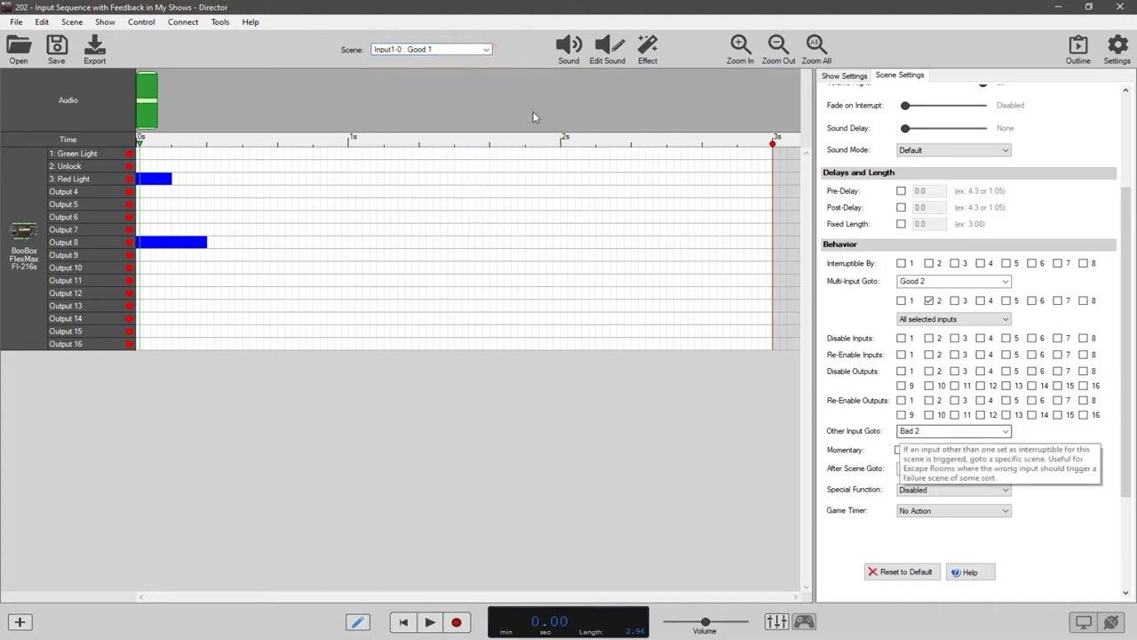
click(486, 49)
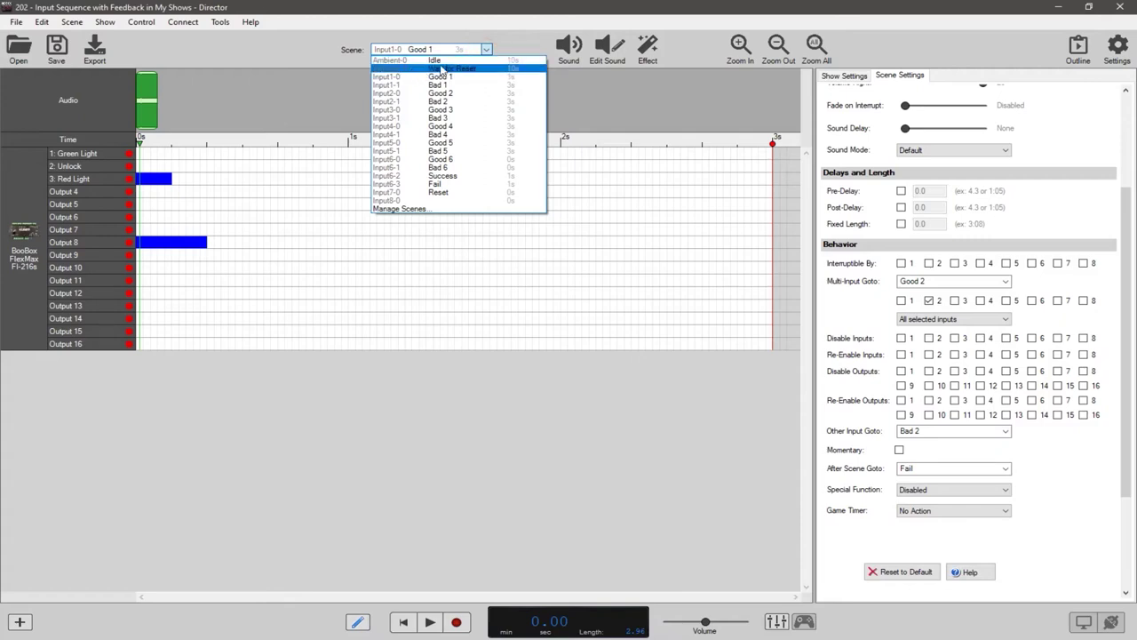
click(501, 32)
Step: Compare the output cues of the Bad 1, Good 1 and Good 2 scenes, ending on Bad 1
click(444, 50)
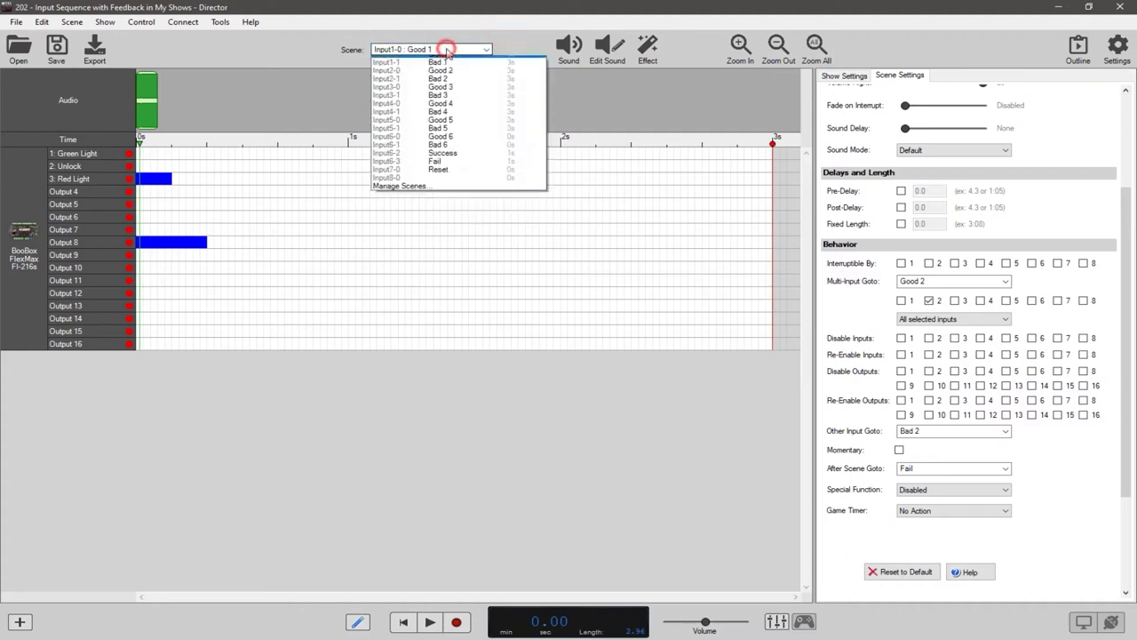
click(445, 86)
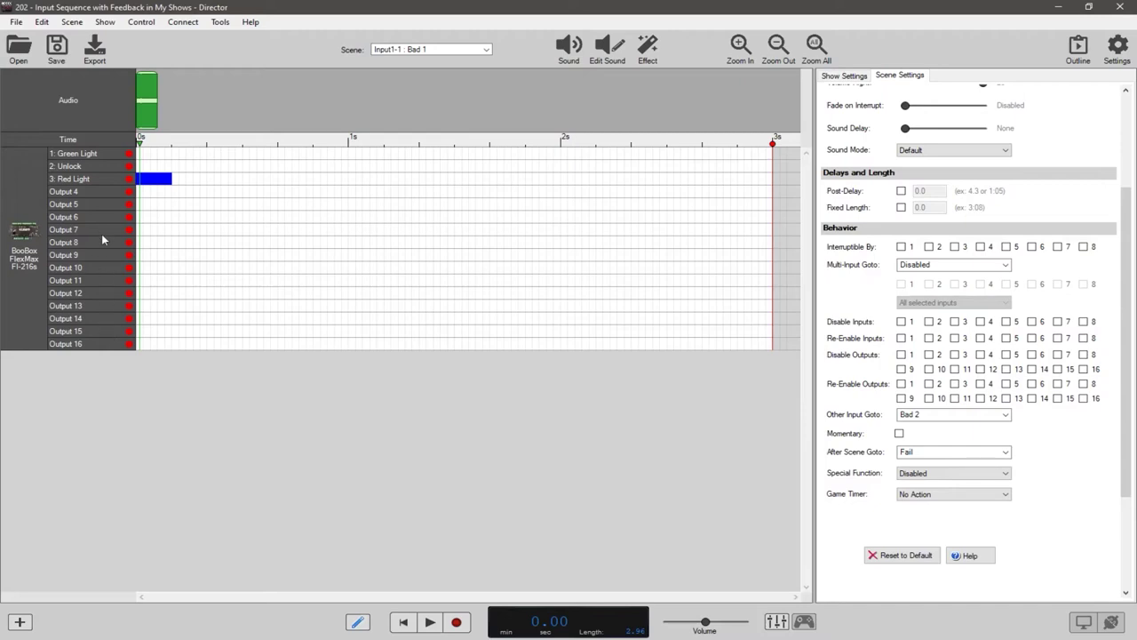
click(444, 50)
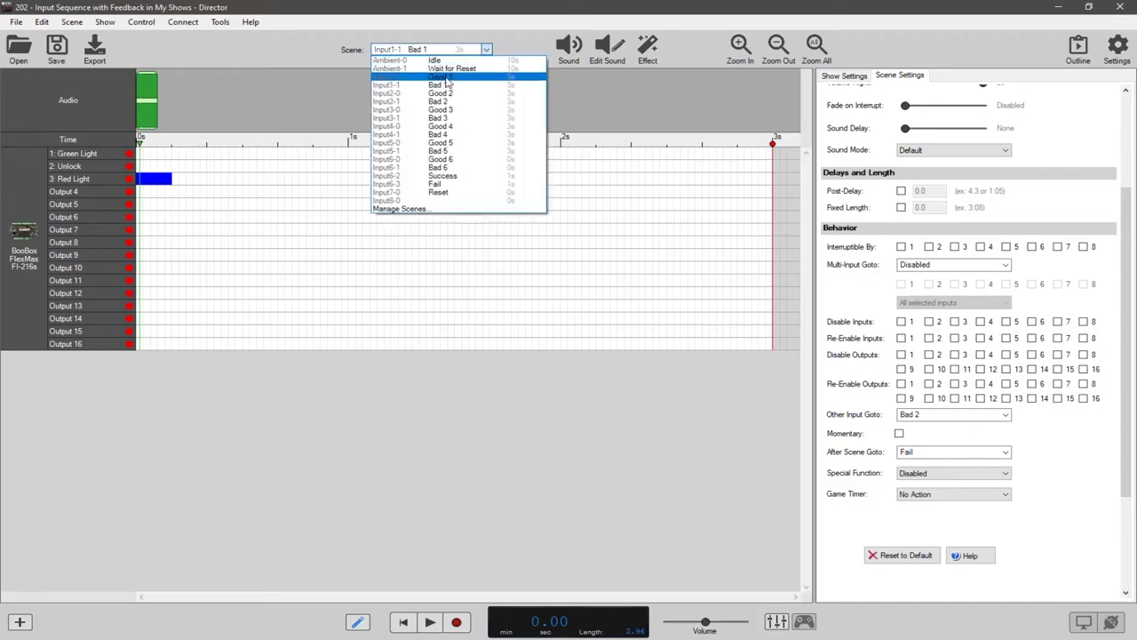
click(445, 77)
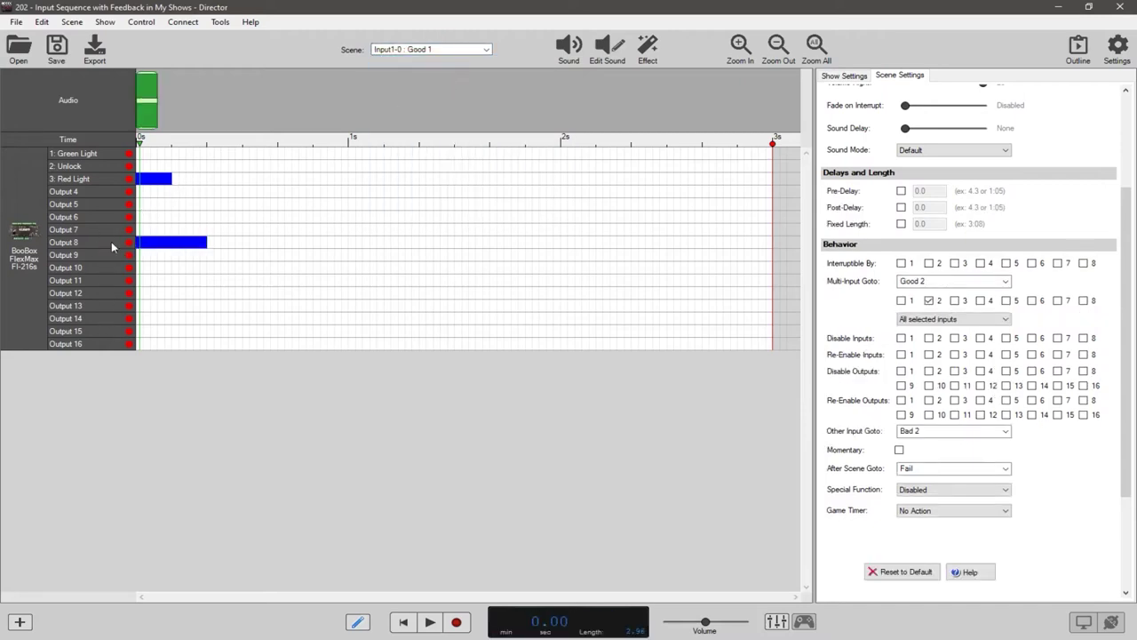
click(438, 51)
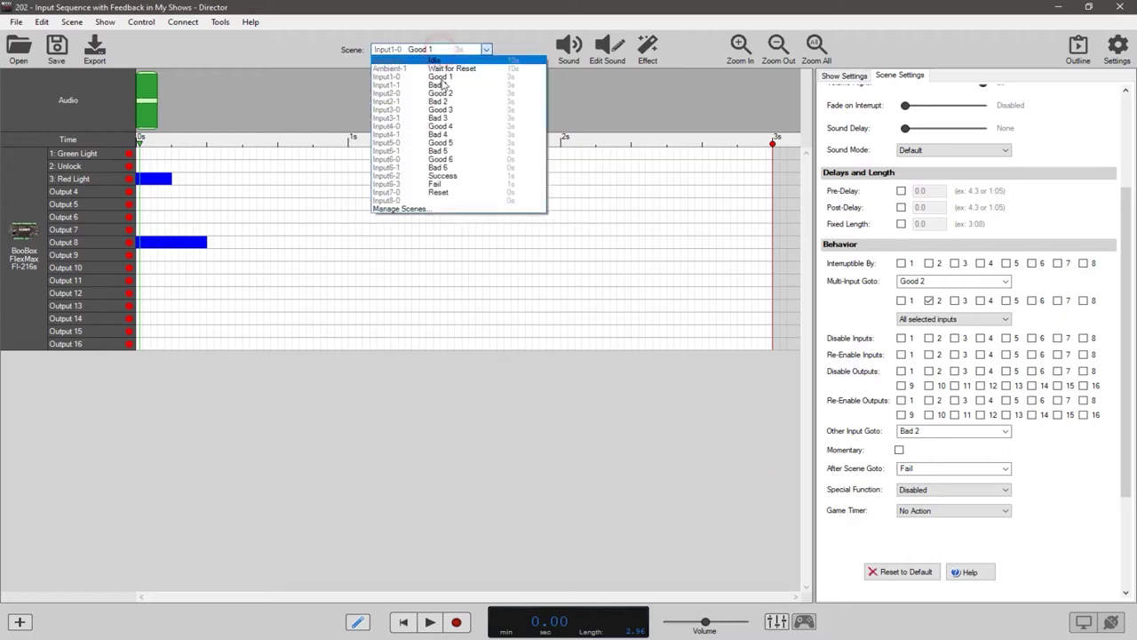
click(445, 96)
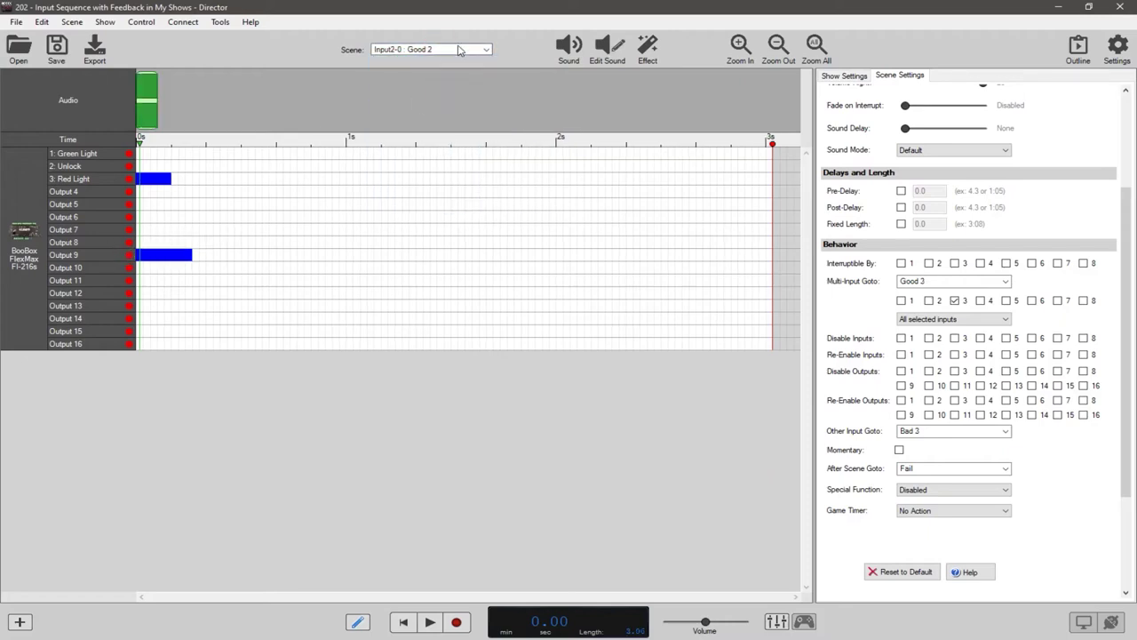
click(457, 51)
click(447, 85)
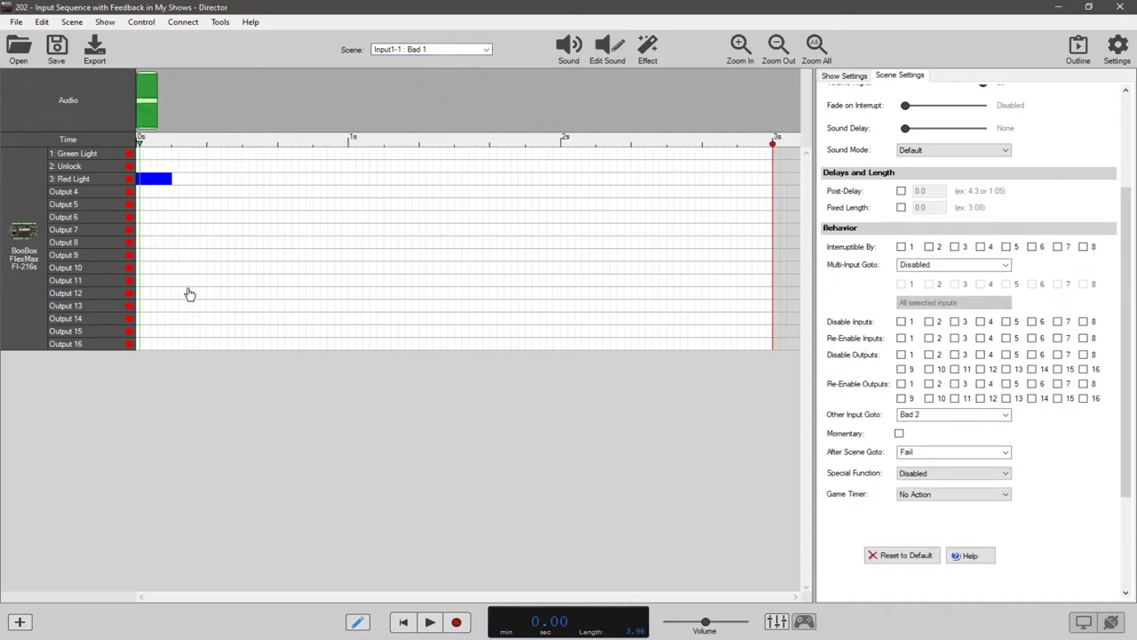
click(459, 53)
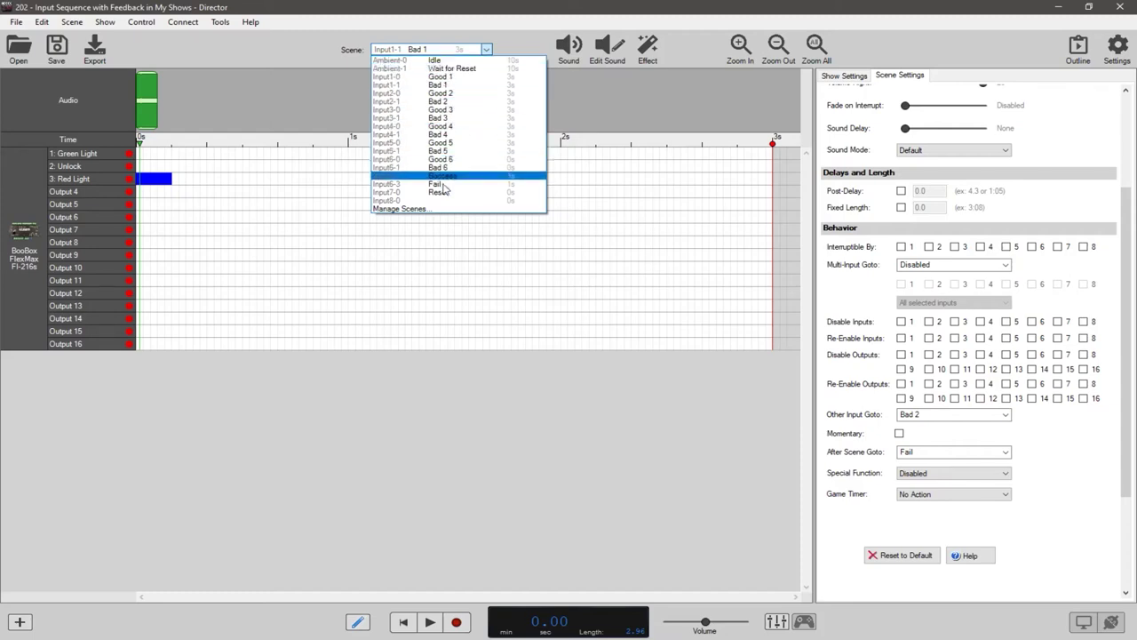
click(444, 84)
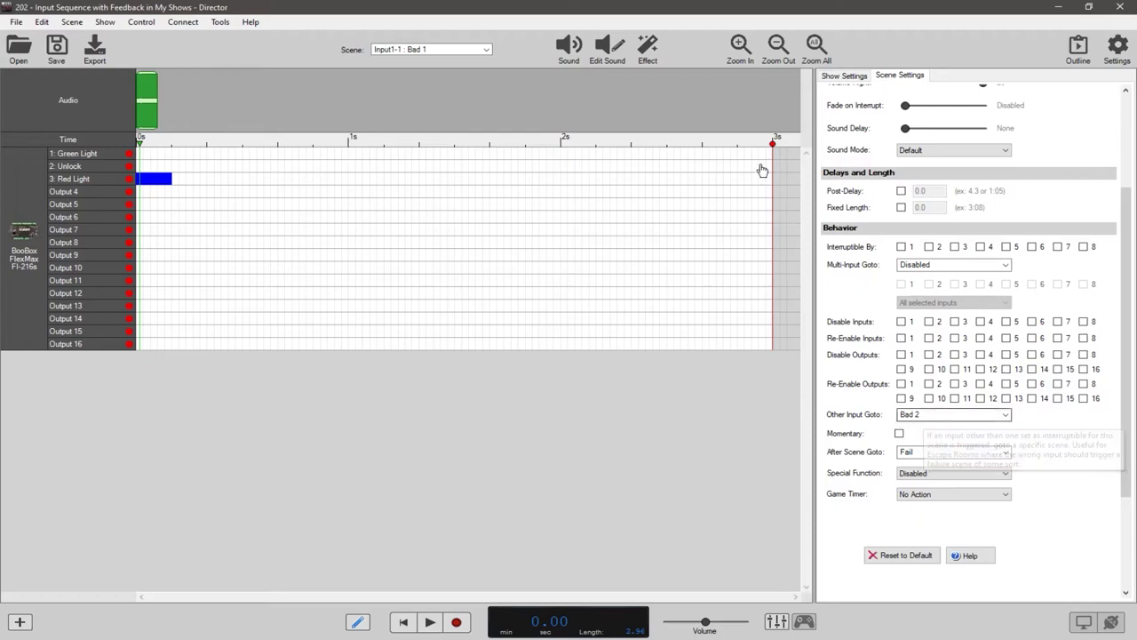
Step: Shorten the Bad 1 scene to about 0.66 seconds by moving its end marker
mouse_move(772, 144)
mouse_down()
mouse_move(276, 153)
mouse_move(288, 166)
mouse_move(248, 165)
mouse_up()
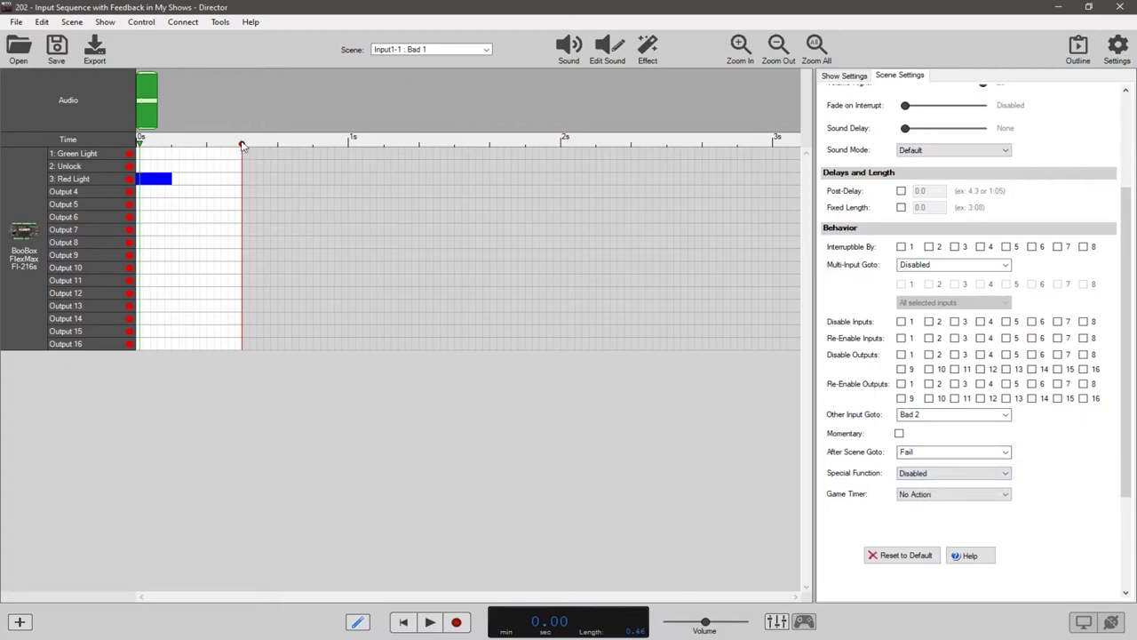
drag(242, 142, 518, 144)
mouse_move(629, 148)
mouse_down()
mouse_move(776, 147)
mouse_move(246, 152)
mouse_move(349, 151)
mouse_move(286, 154)
mouse_up()
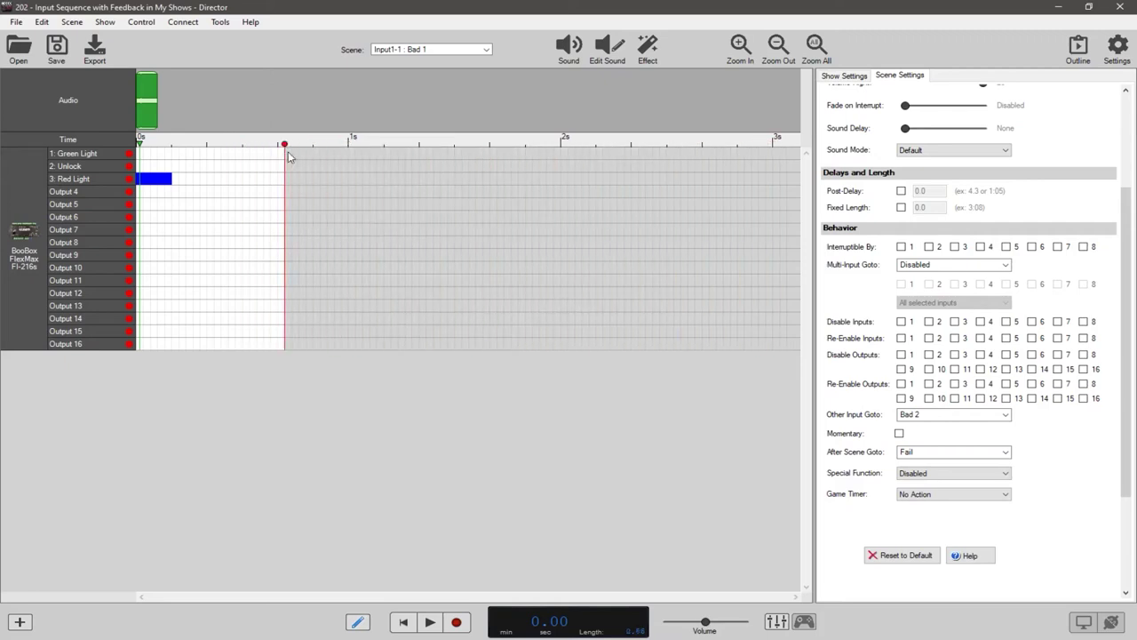
Step: Open the Success scene and play it
click(455, 50)
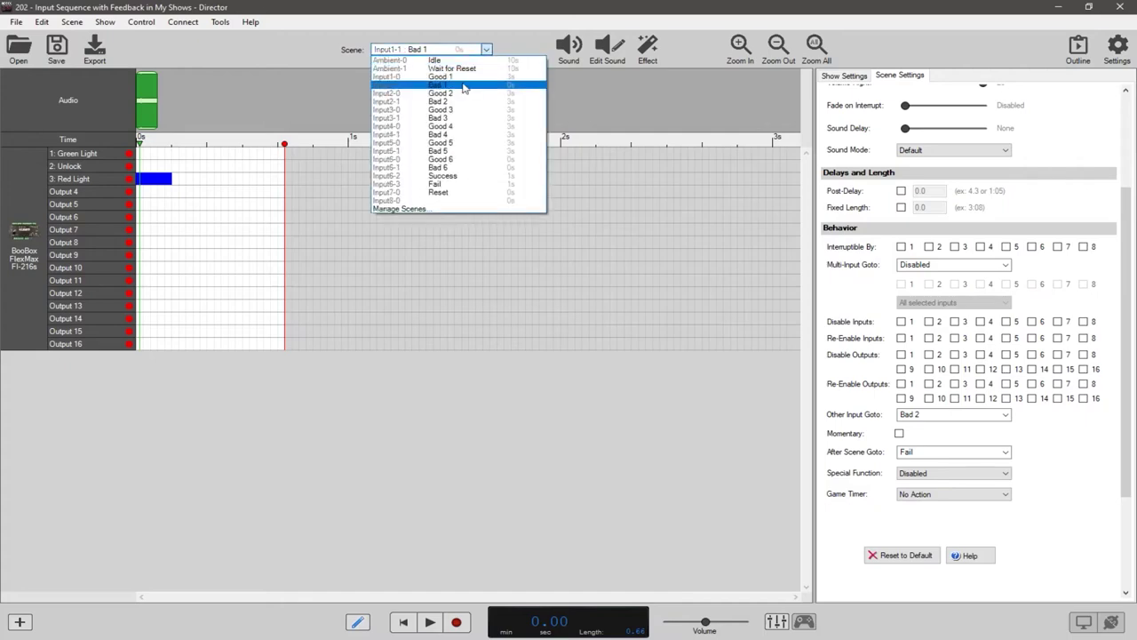
click(444, 177)
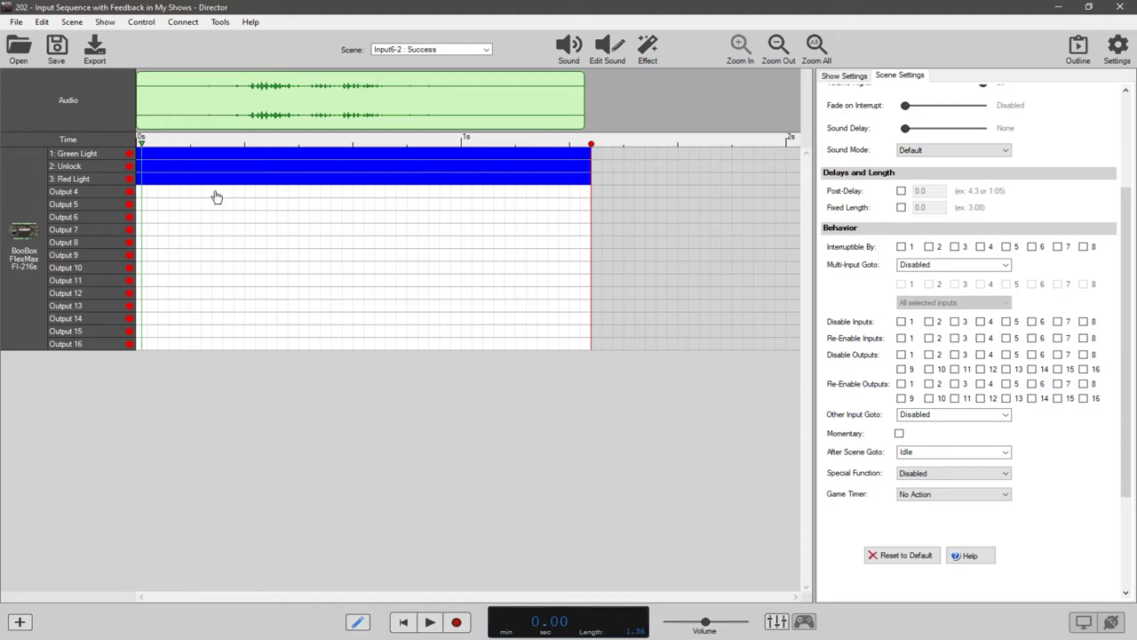
key(space)
Step: Check the Idle scene and set the Success scene's After Scene Goto to Wait for Reset
click(429, 50)
click(431, 63)
click(441, 54)
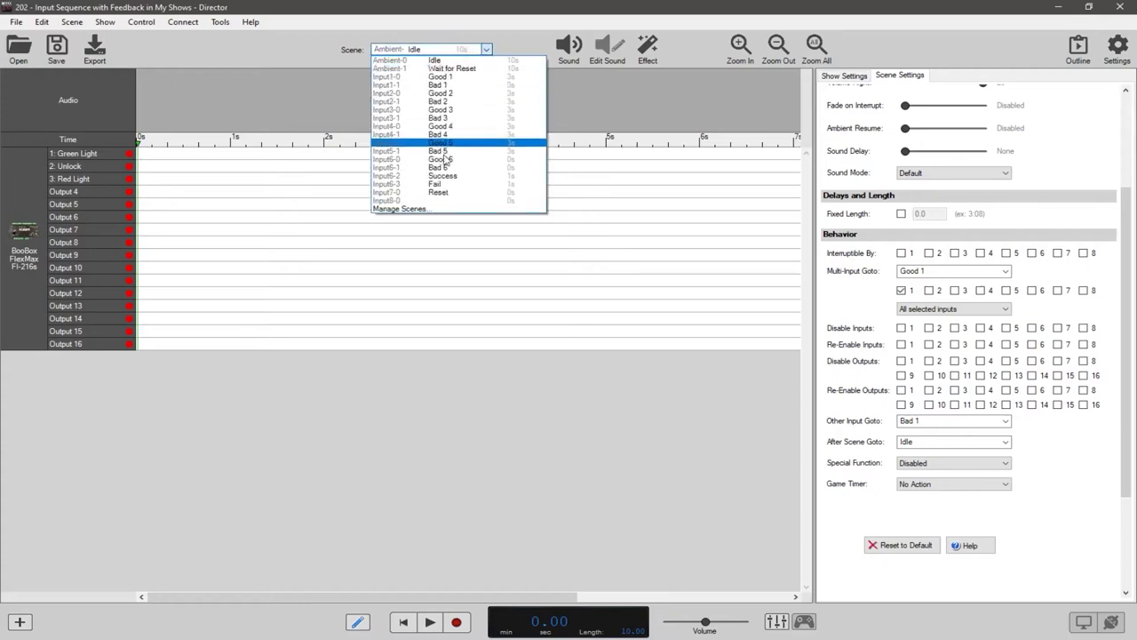
click(443, 175)
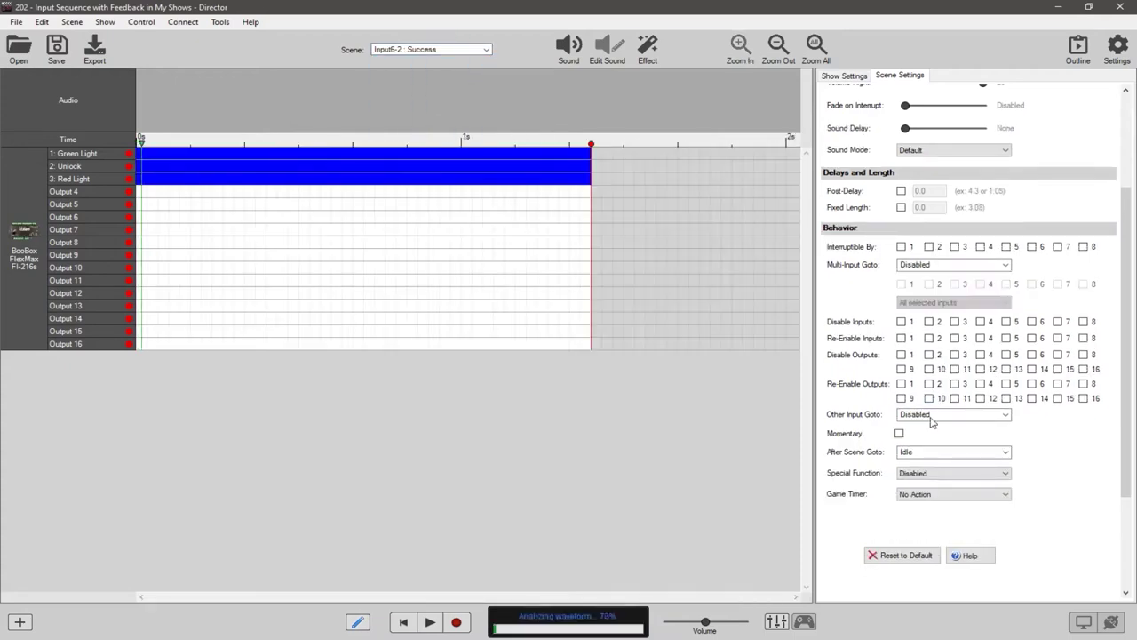
click(929, 459)
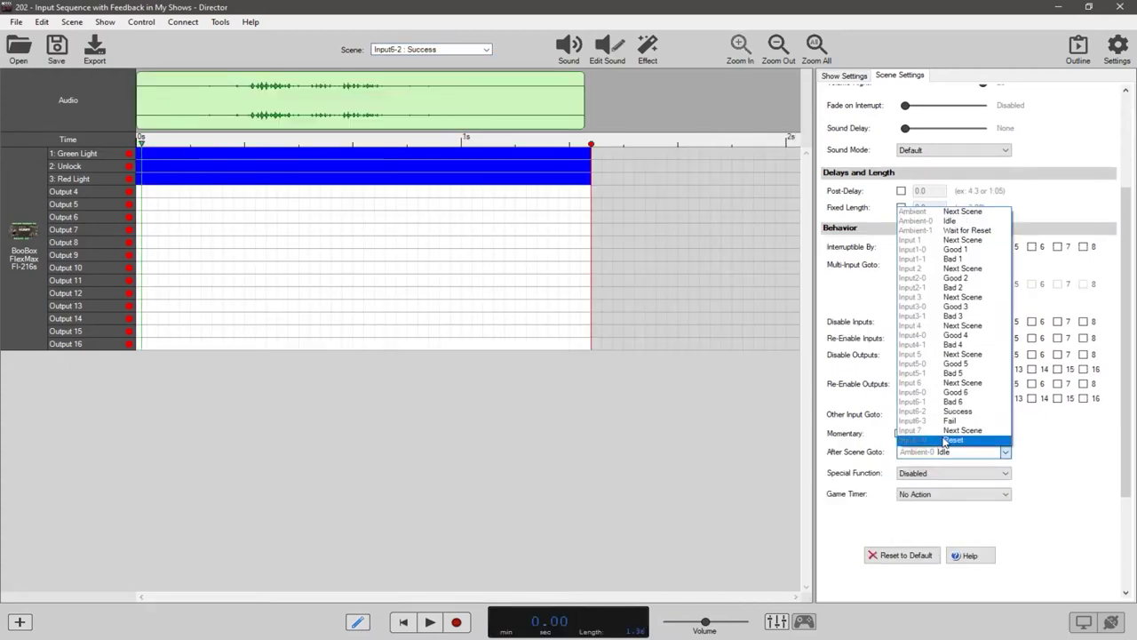
click(971, 230)
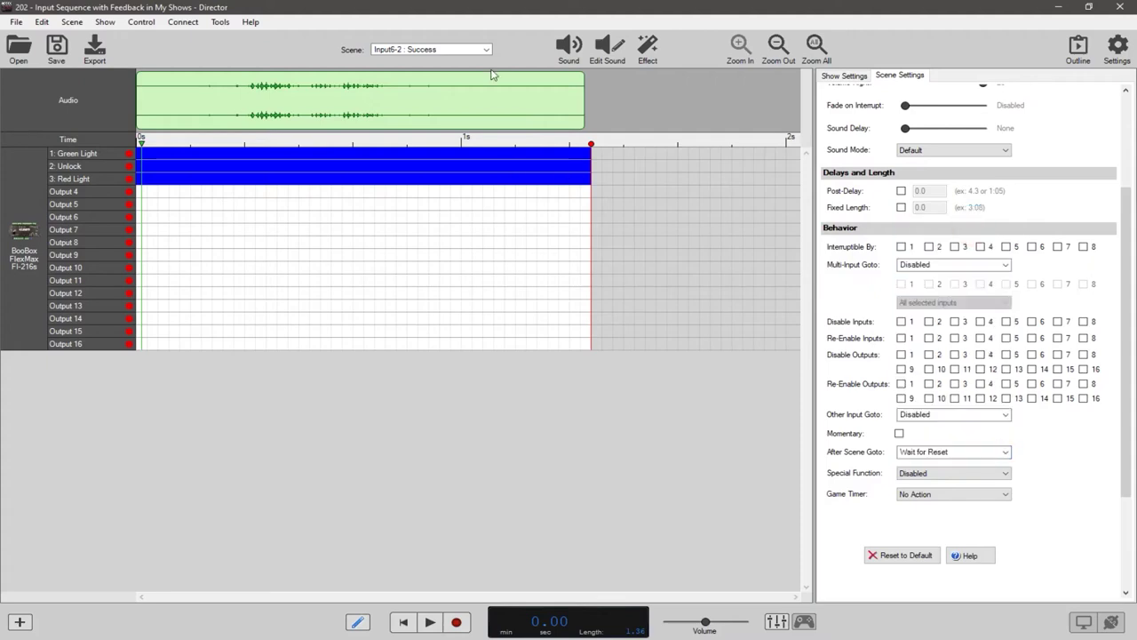
Step: Review the behavior settings of the Wait for Reset scene and the Reset scene
click(486, 50)
scroll(473, 71, up, 3)
click(473, 71)
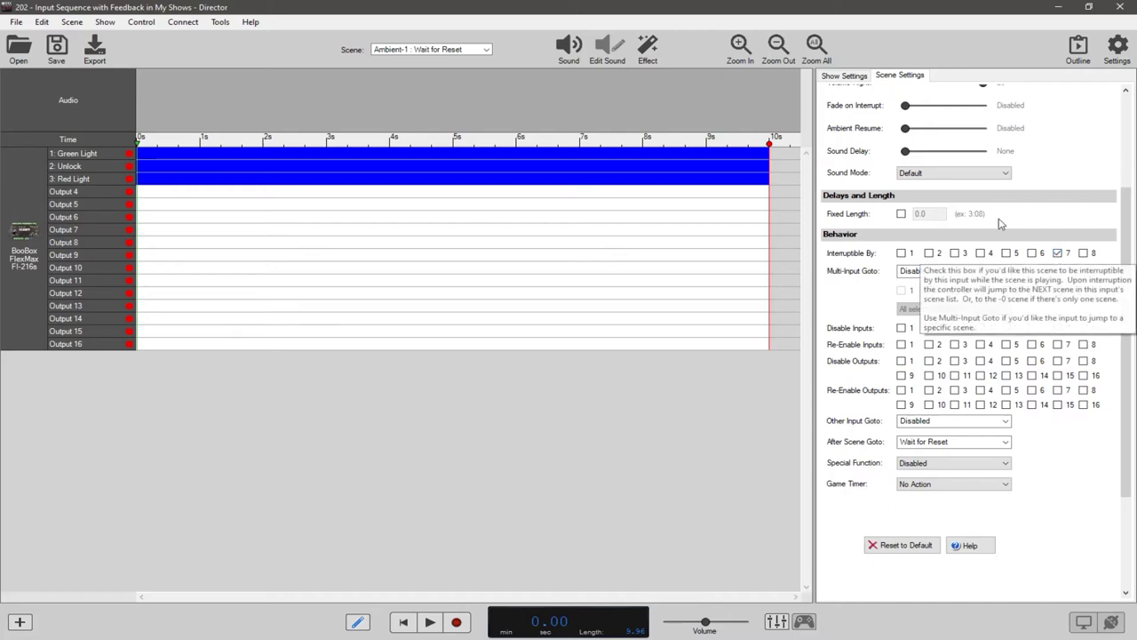
click(476, 48)
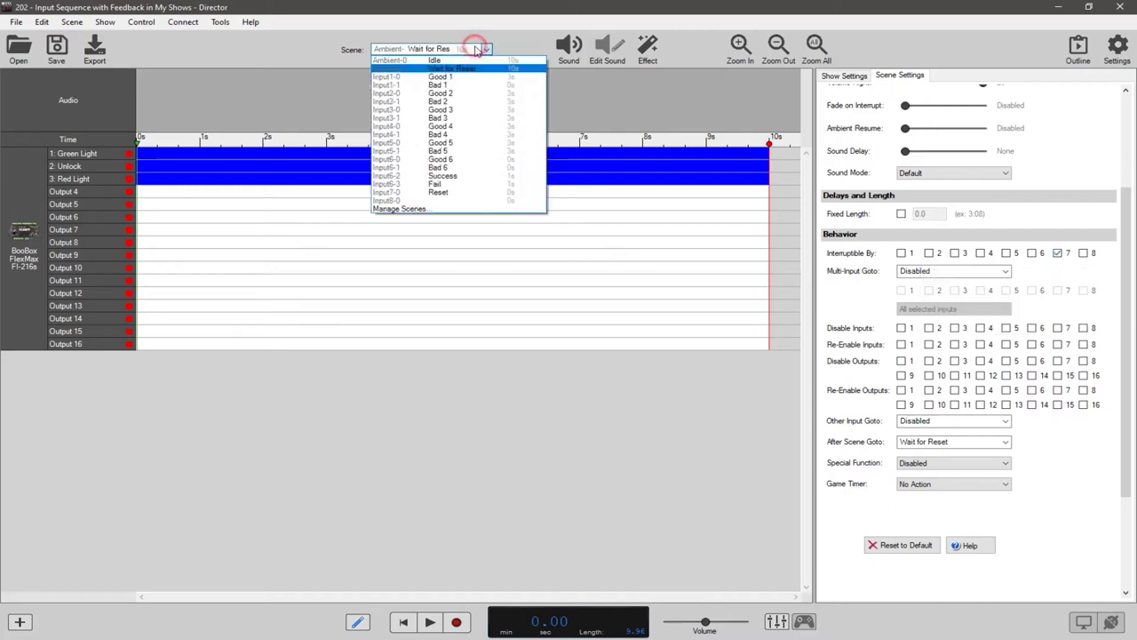
click(437, 191)
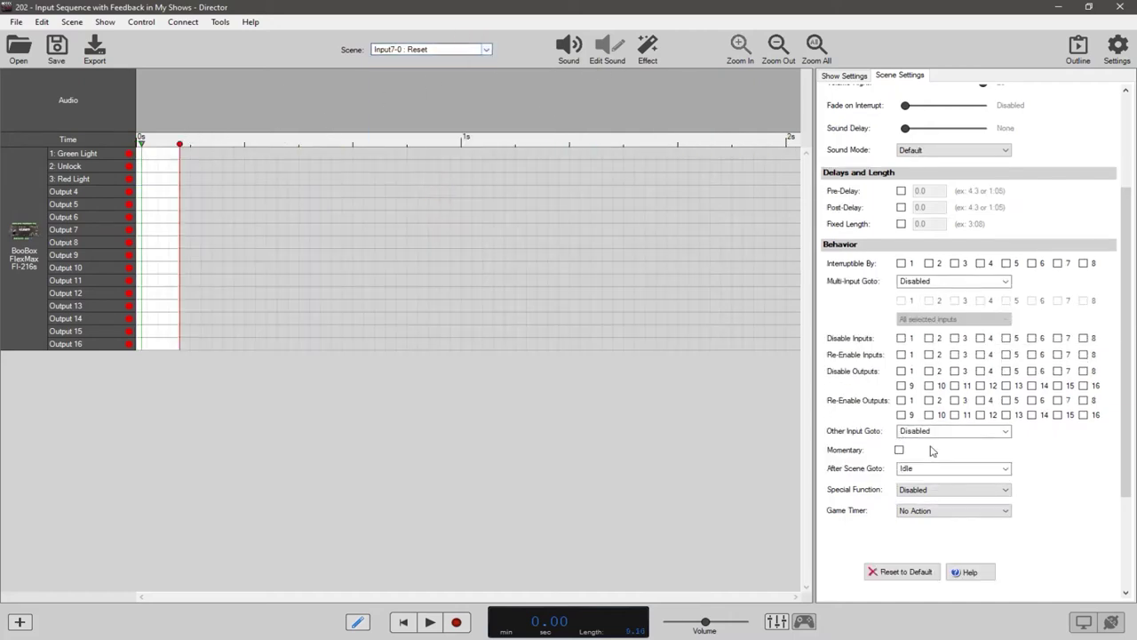
Step: Review the Idle scene's behavior settings and return to the Reset scene
click(487, 49)
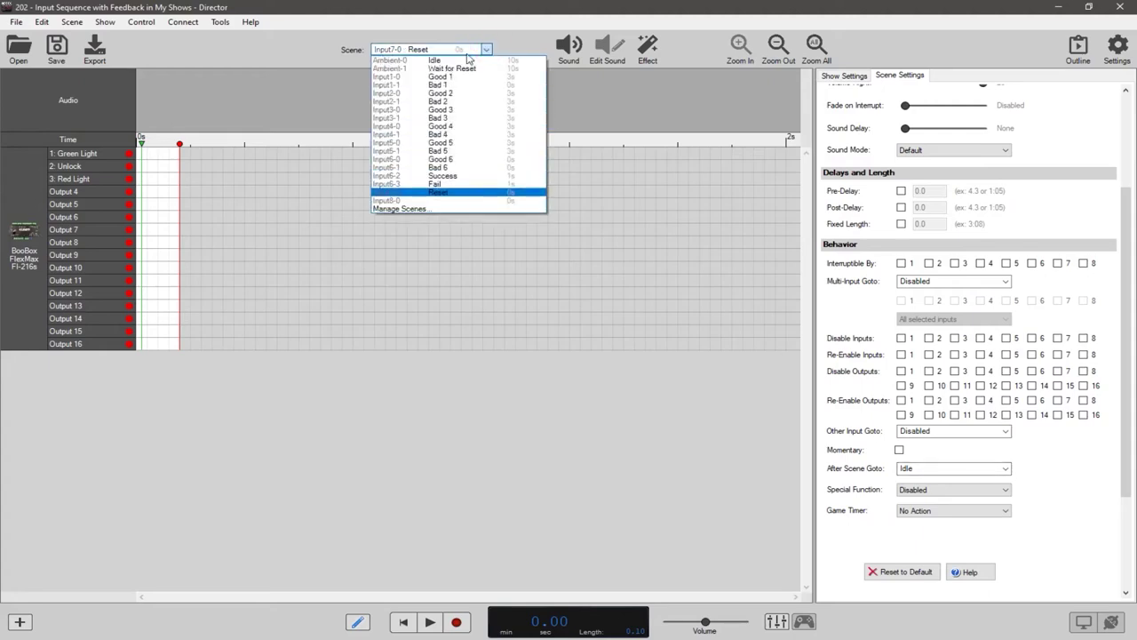
click(459, 61)
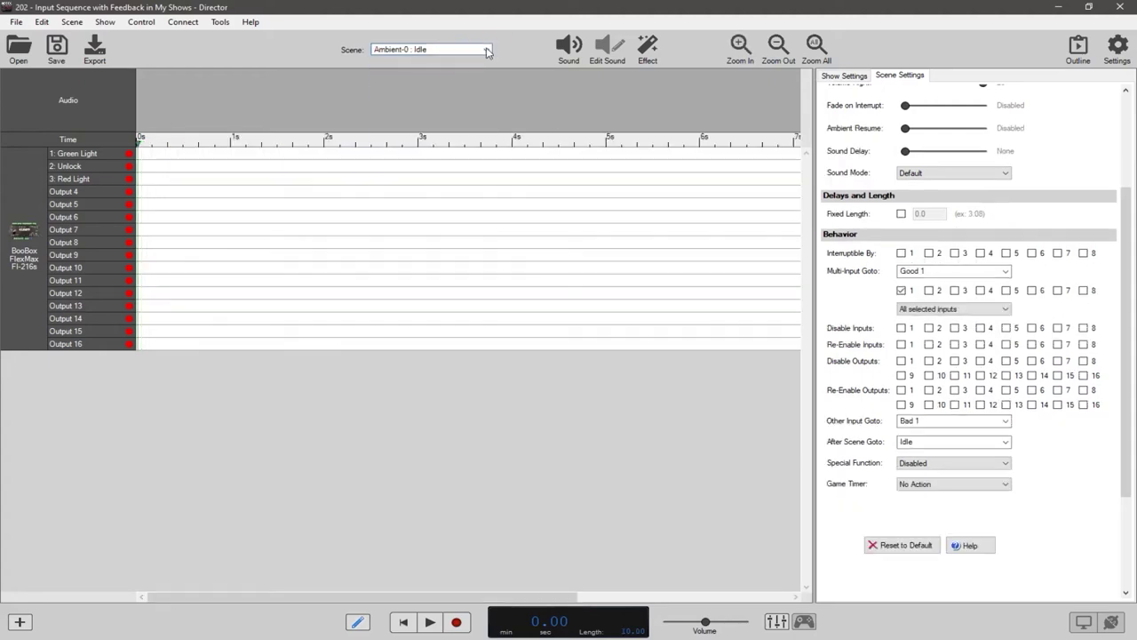
click(487, 51)
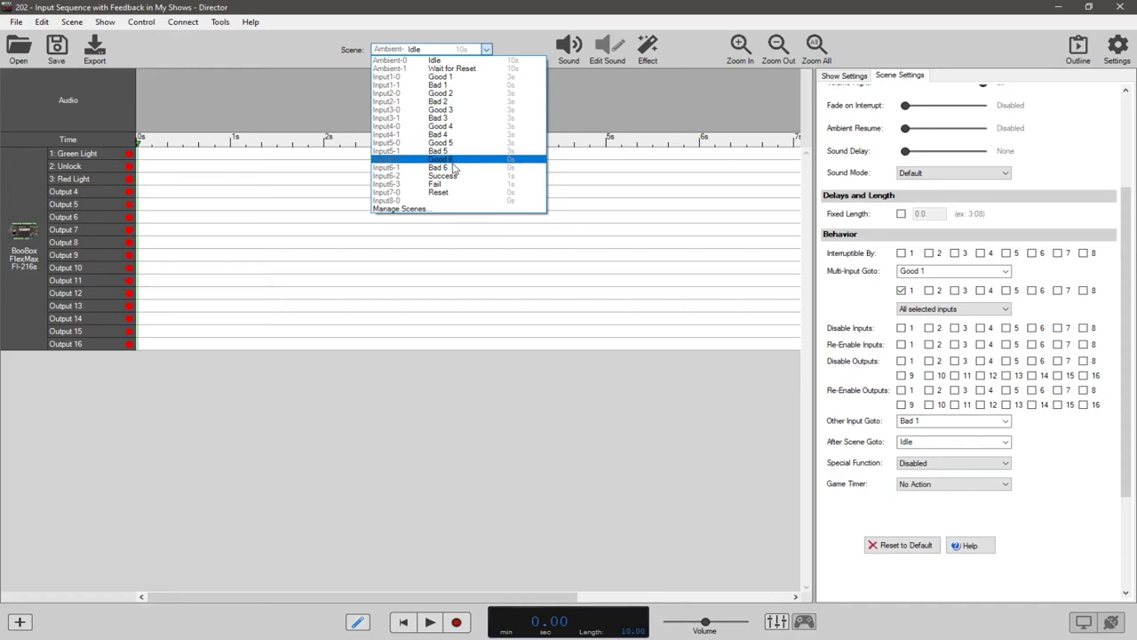
click(439, 193)
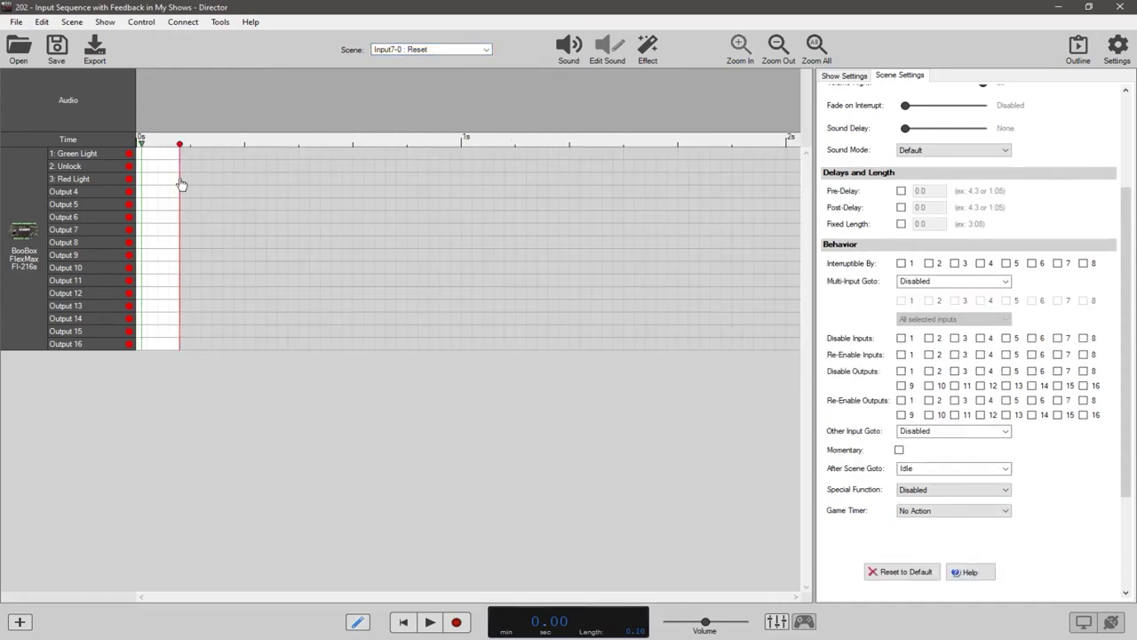
Step: Open the Wait for Reset scene and check its Interruptible By setting for input 7
click(488, 51)
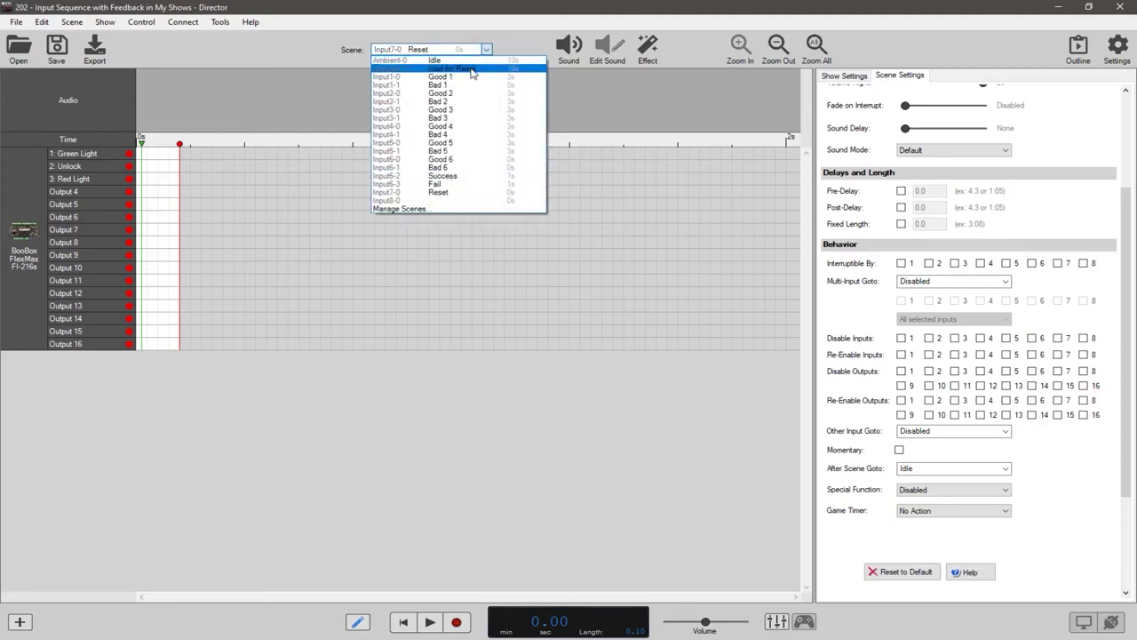
click(471, 64)
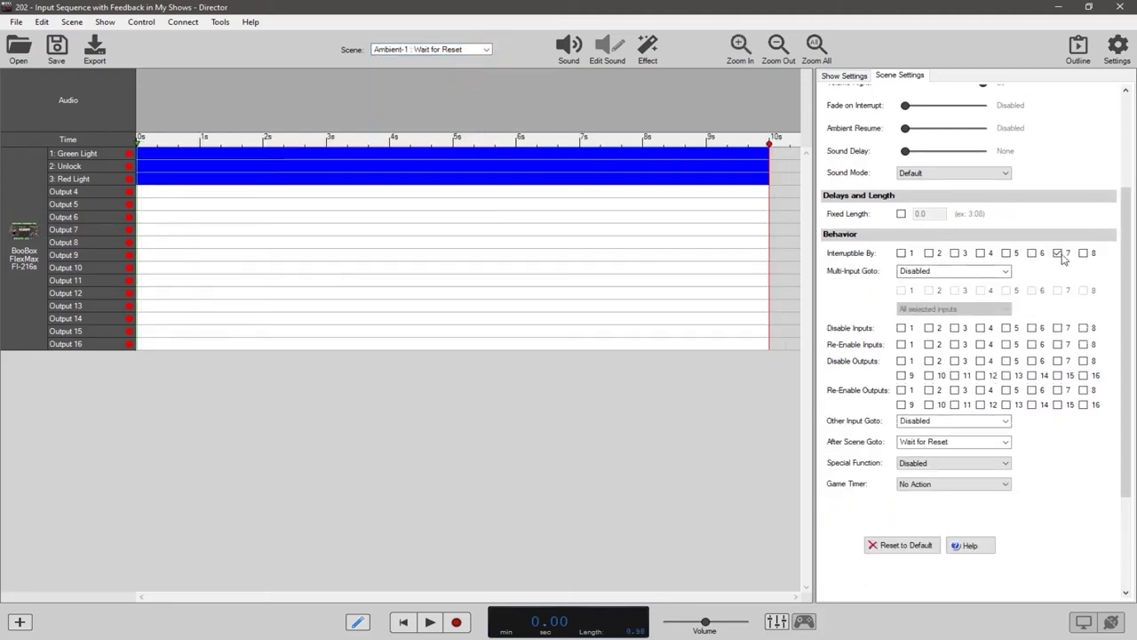
click(1058, 254)
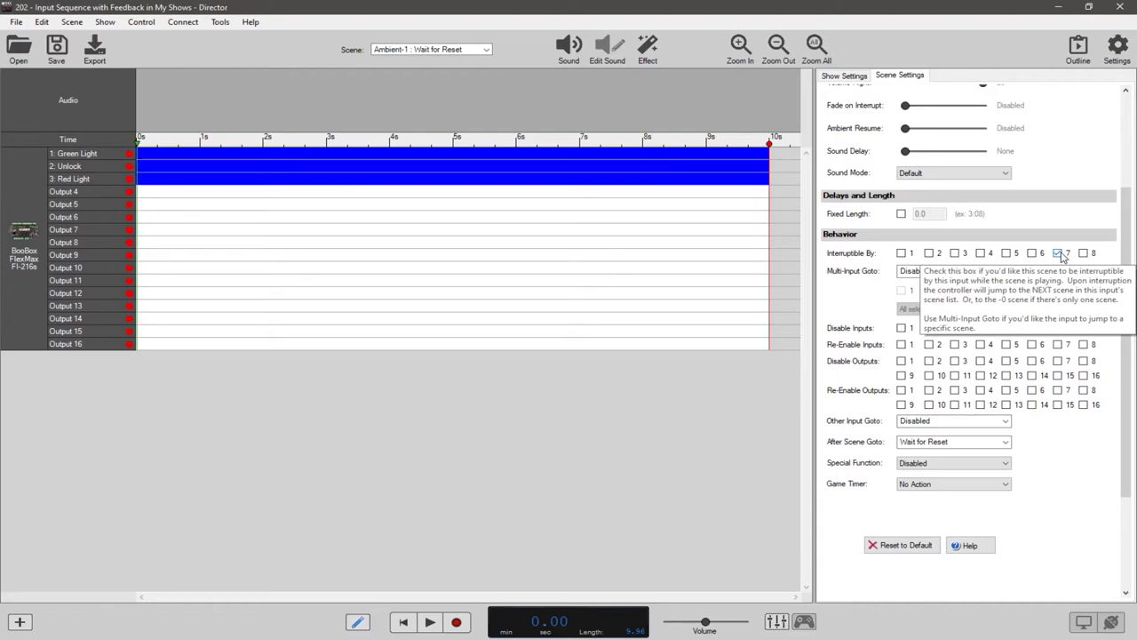
click(488, 49)
click(452, 68)
click(1058, 254)
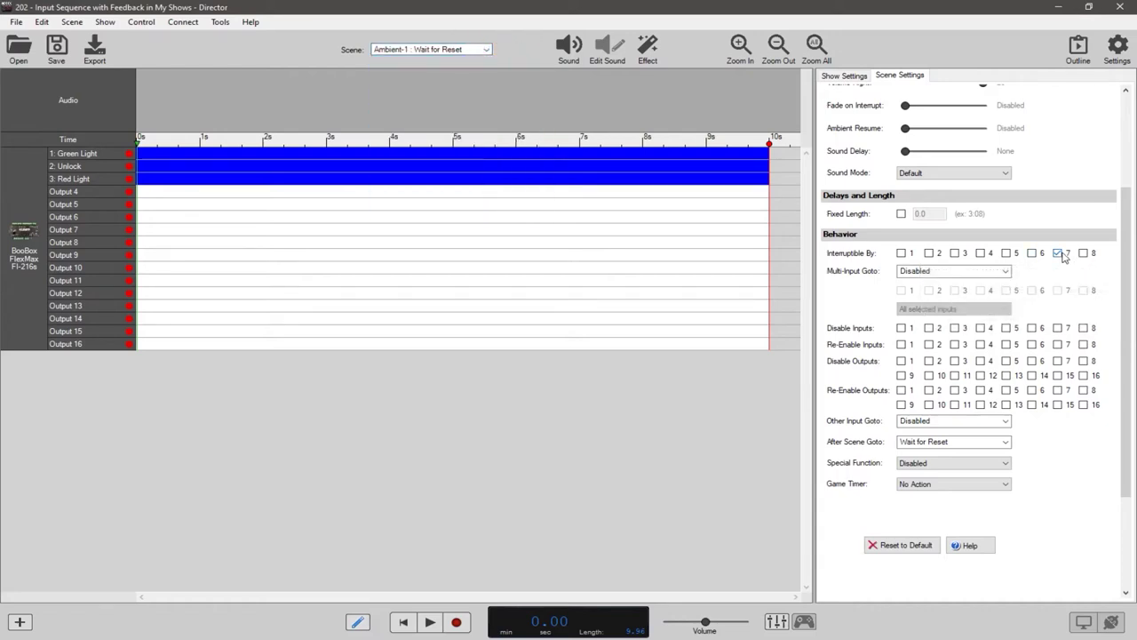
Step: Make input 7 trigger the Wait for Reset scene's Multi-Input Goto to Idle and clear Interruptible By input 7
click(1005, 272)
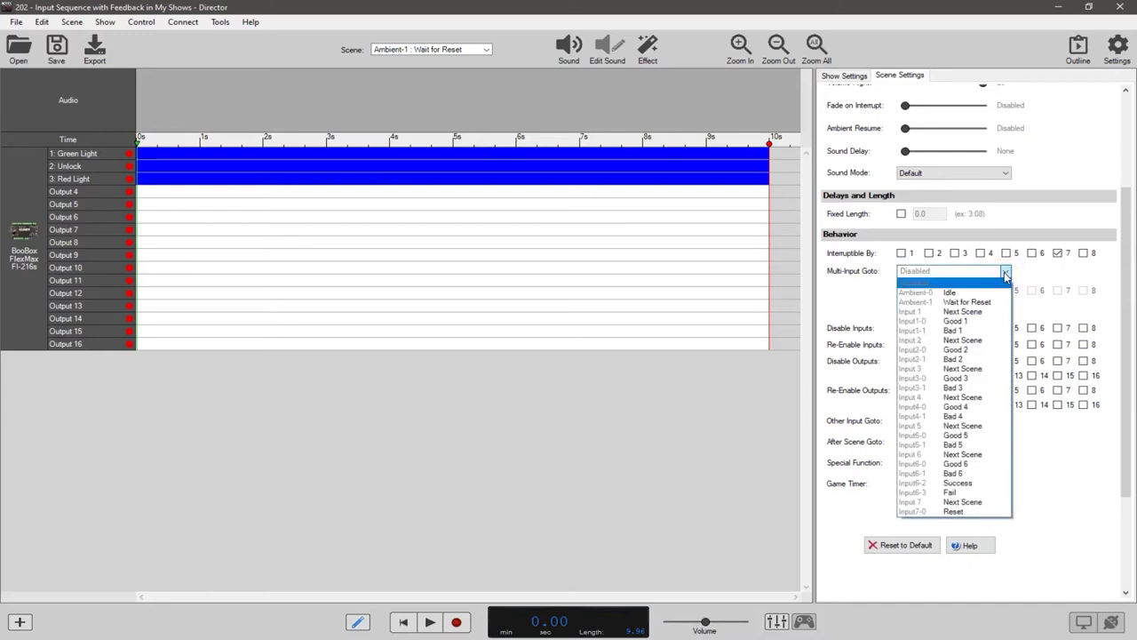
click(950, 292)
click(1057, 290)
click(1058, 253)
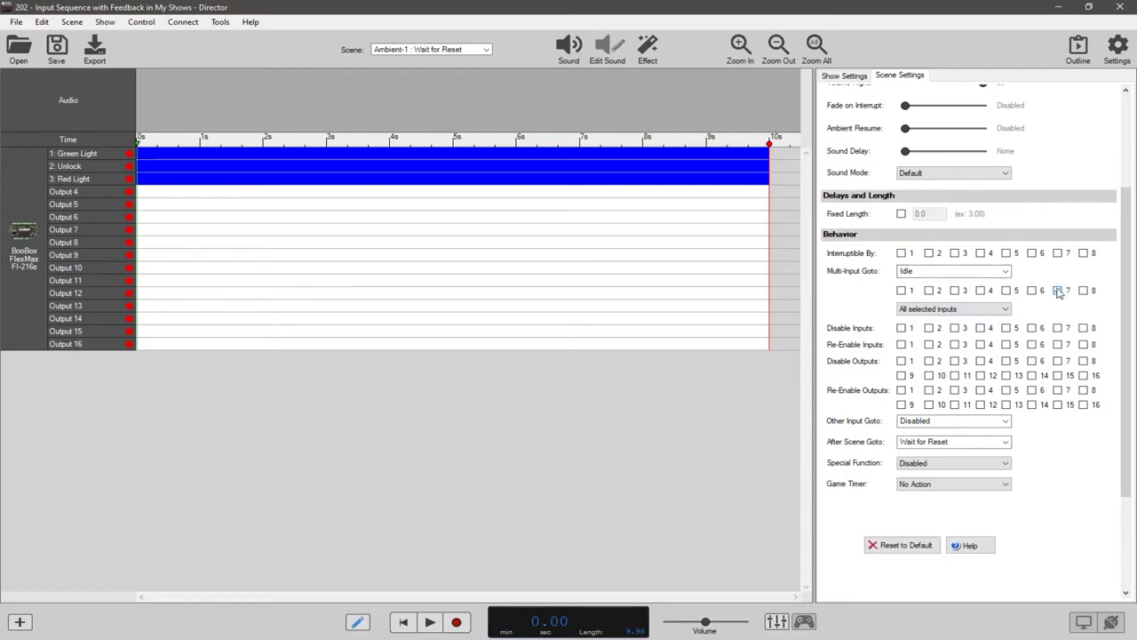
click(444, 49)
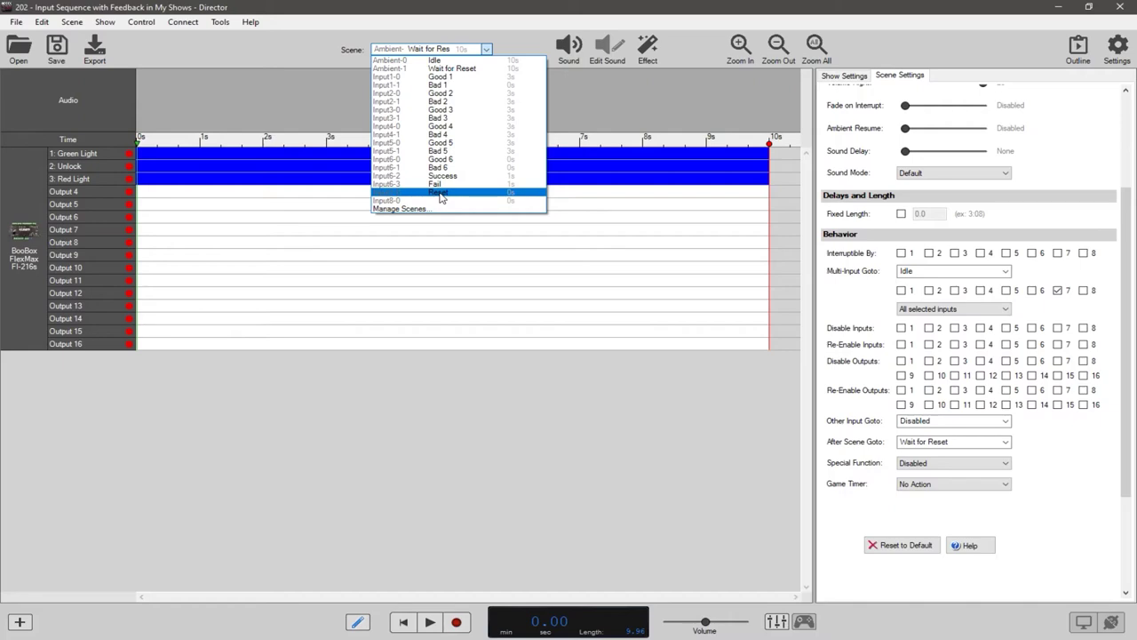
click(451, 69)
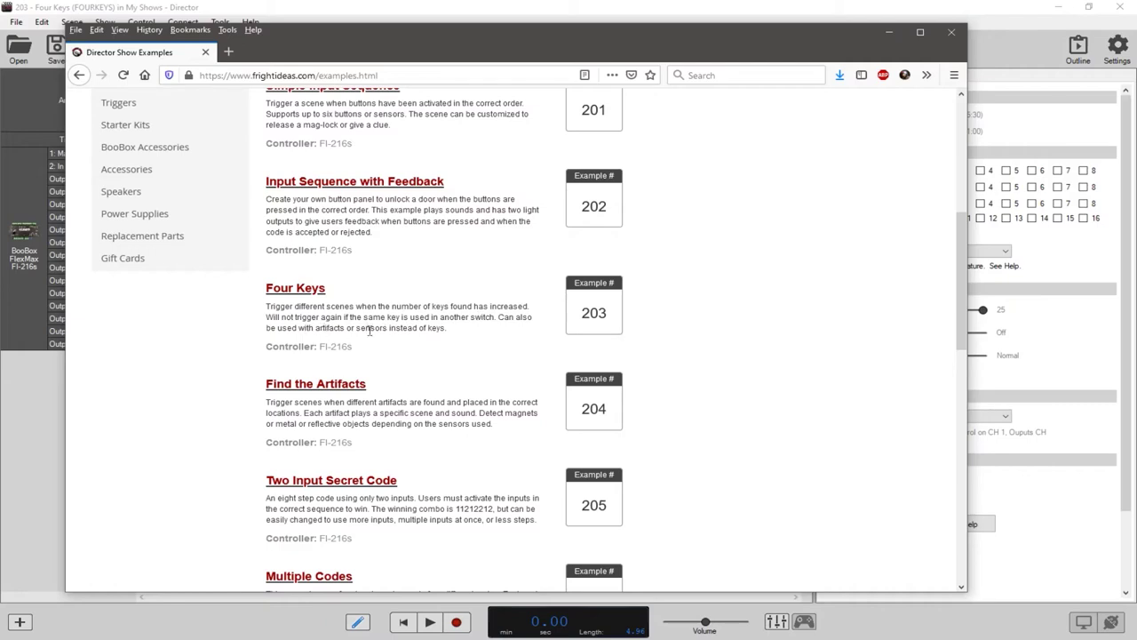
Step: Close the show examples web page and bring up the Idle scene's settings in the Four Keys show
key(alt+F4)
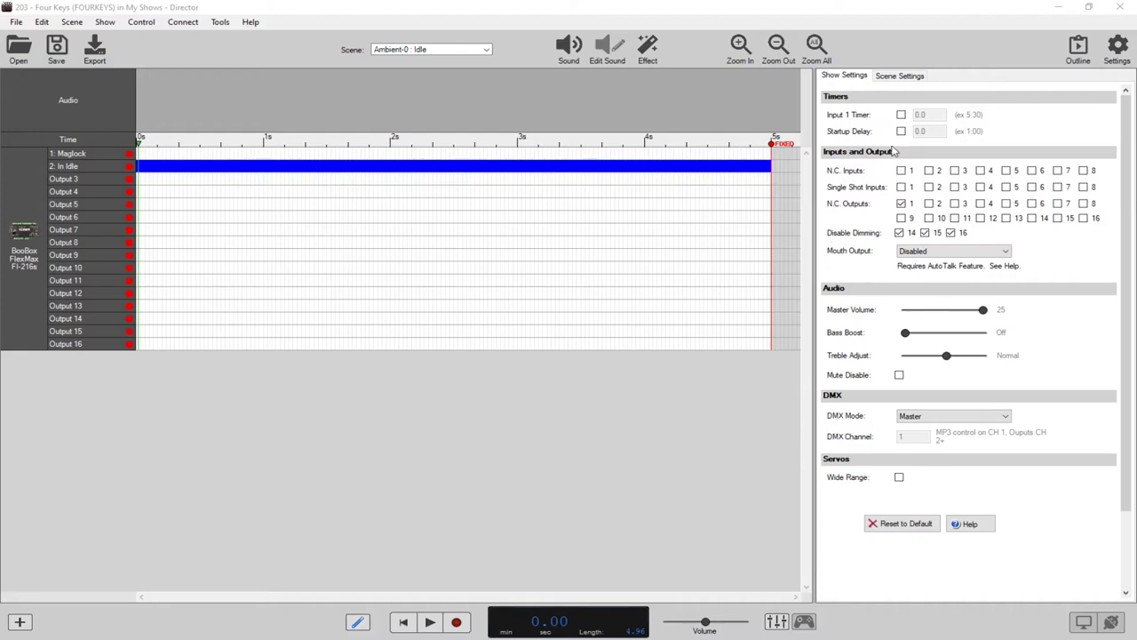
click(901, 204)
click(898, 76)
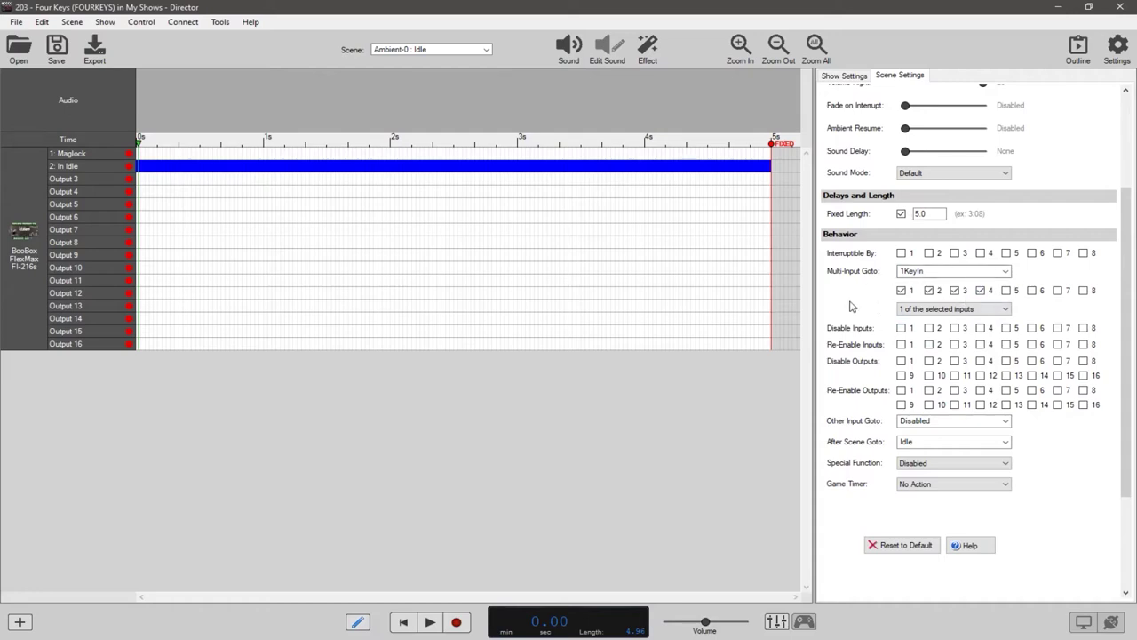
Step: Examine the Idle scene's Multi-Input Goto target, its selected inputs and the options for how many inputs are required
click(920, 311)
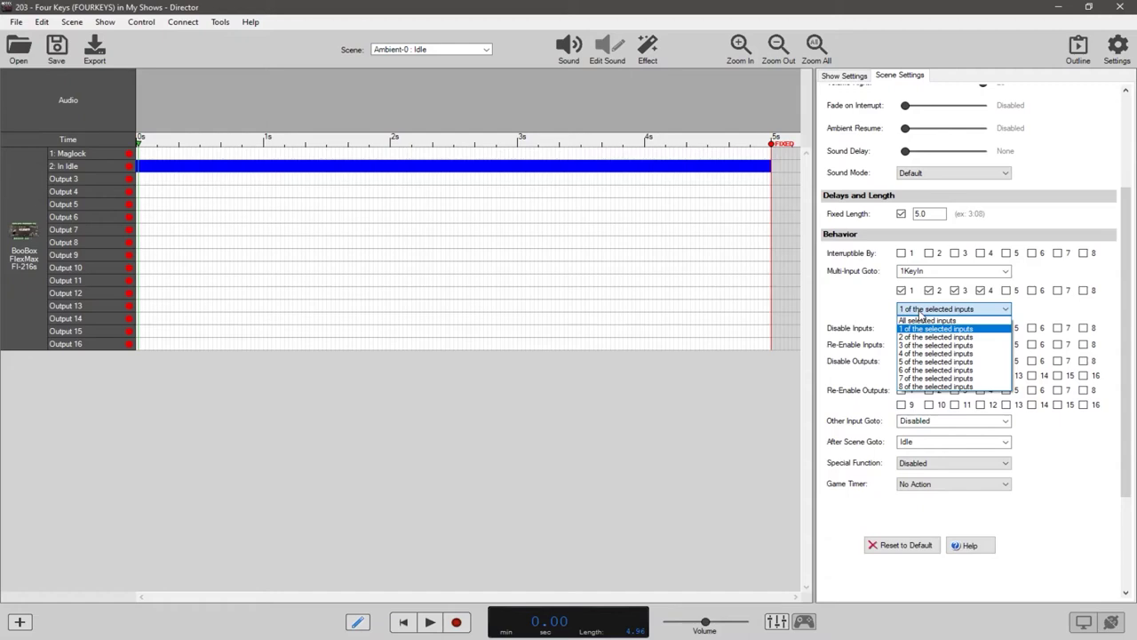
click(920, 313)
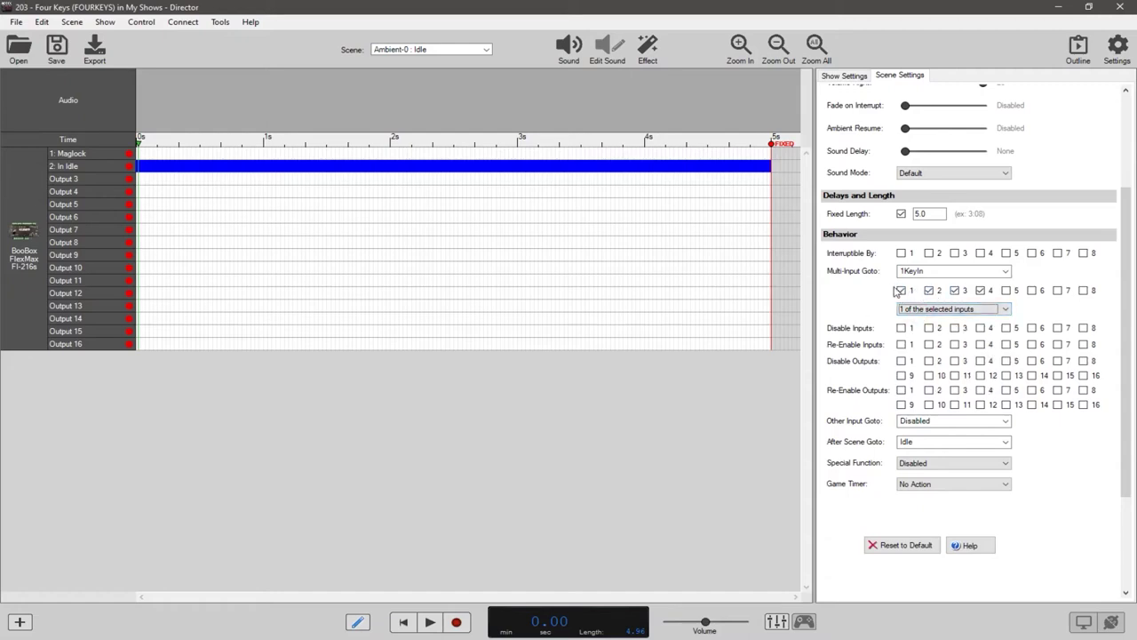
click(899, 291)
click(901, 290)
click(929, 290)
click(981, 290)
click(981, 290)
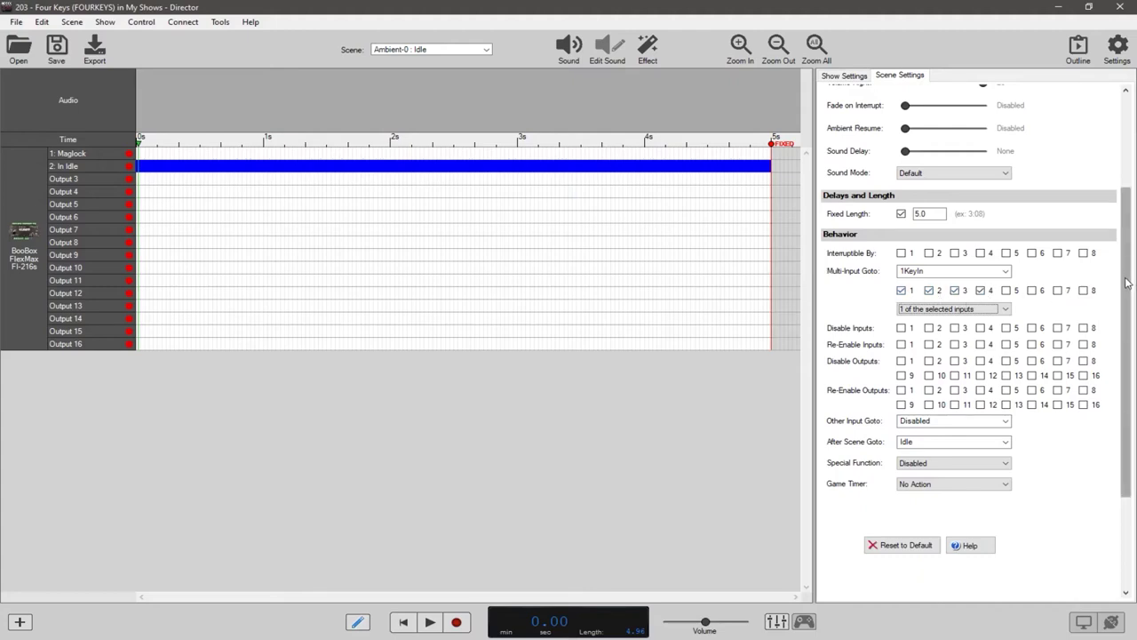
scroll(1109, 304, up, 3)
scroll(1109, 305, down, 3)
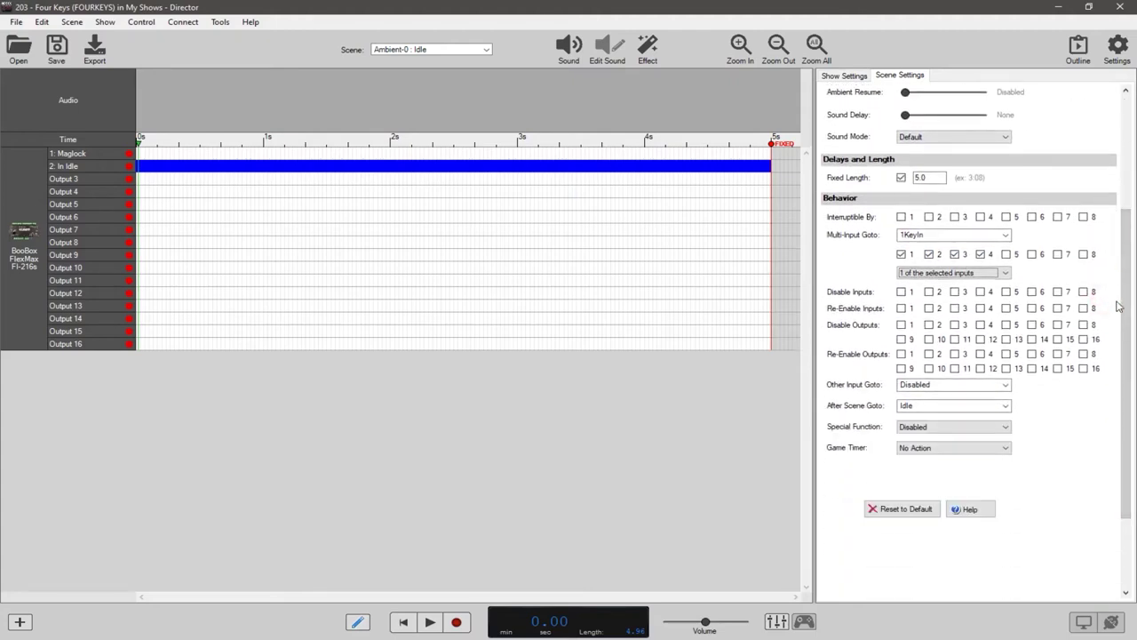
scroll(1116, 305, up, 1)
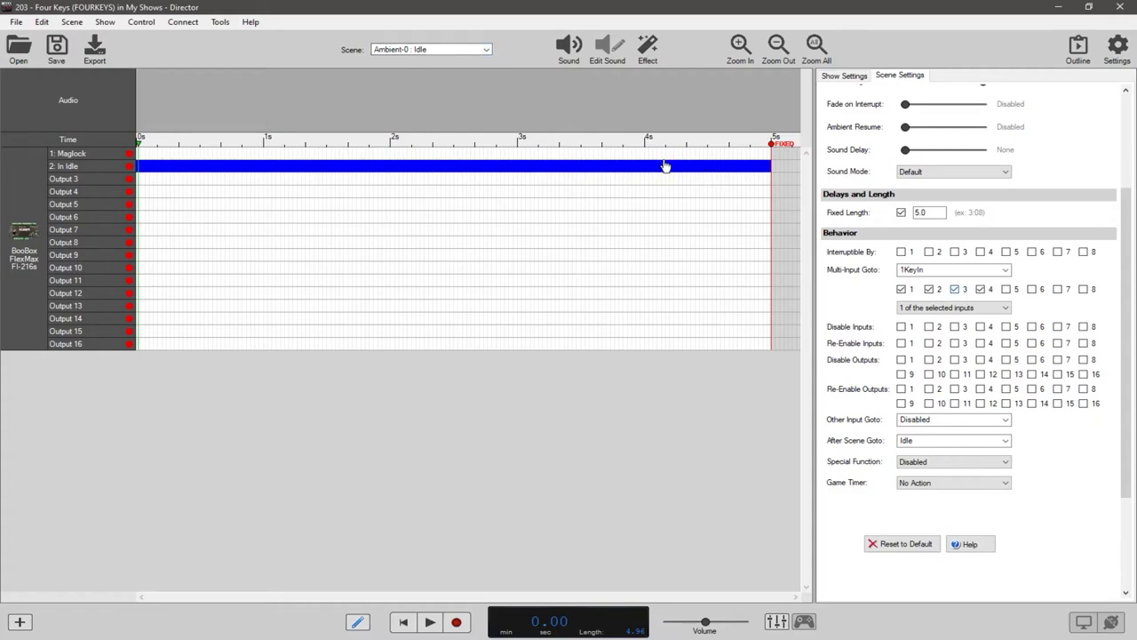
Step: Open the 1KeyIn scene and play the start of it to hear its sound
click(485, 49)
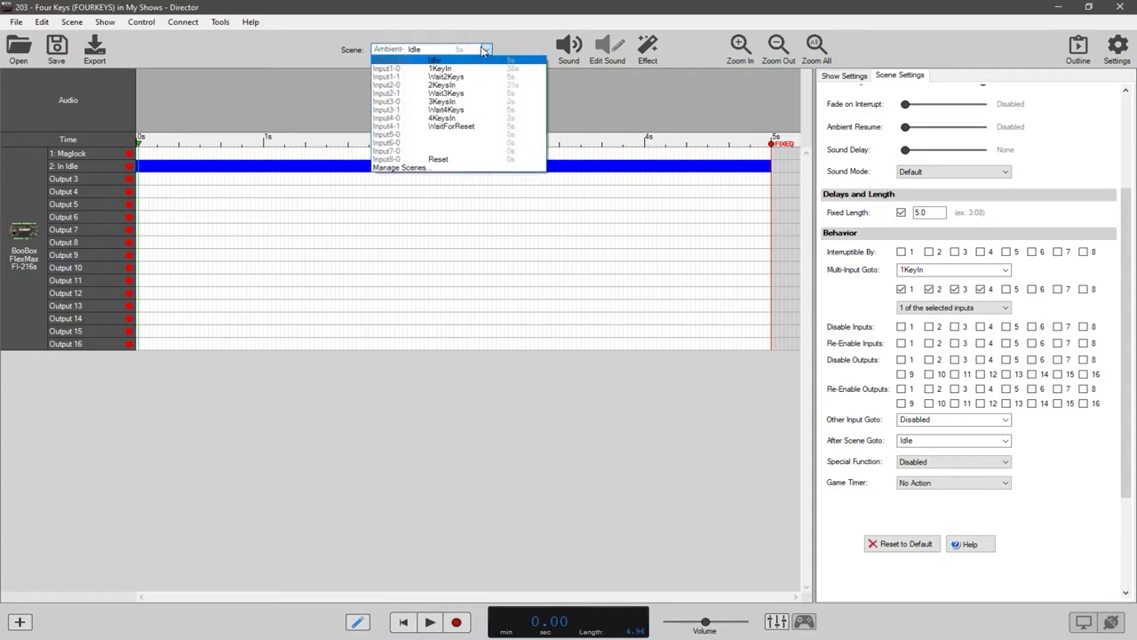
click(454, 69)
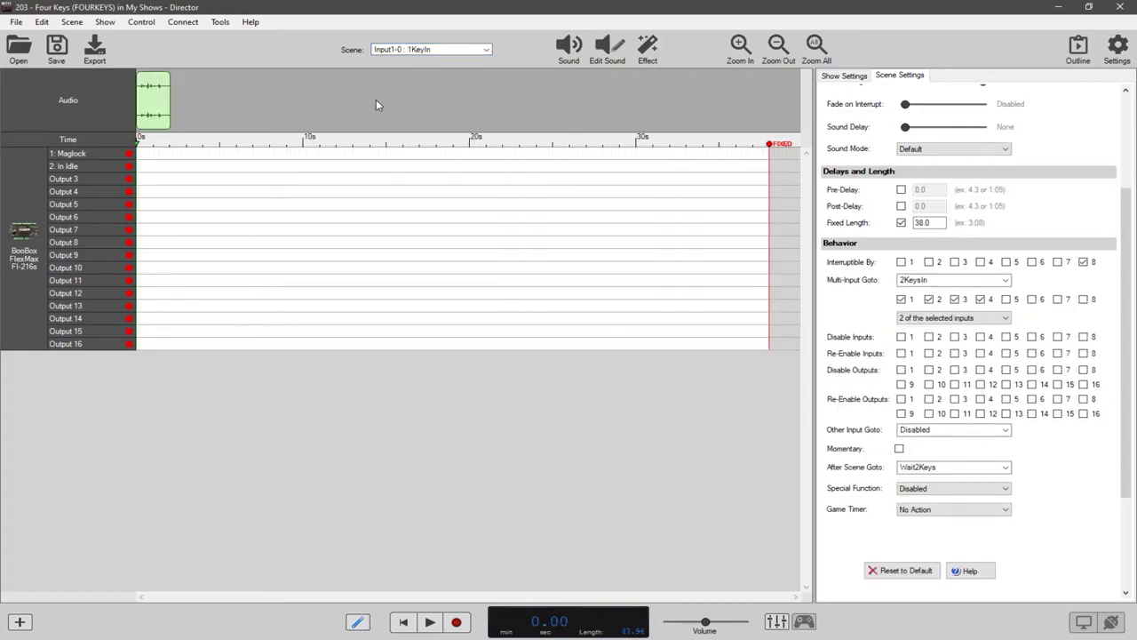
key(space)
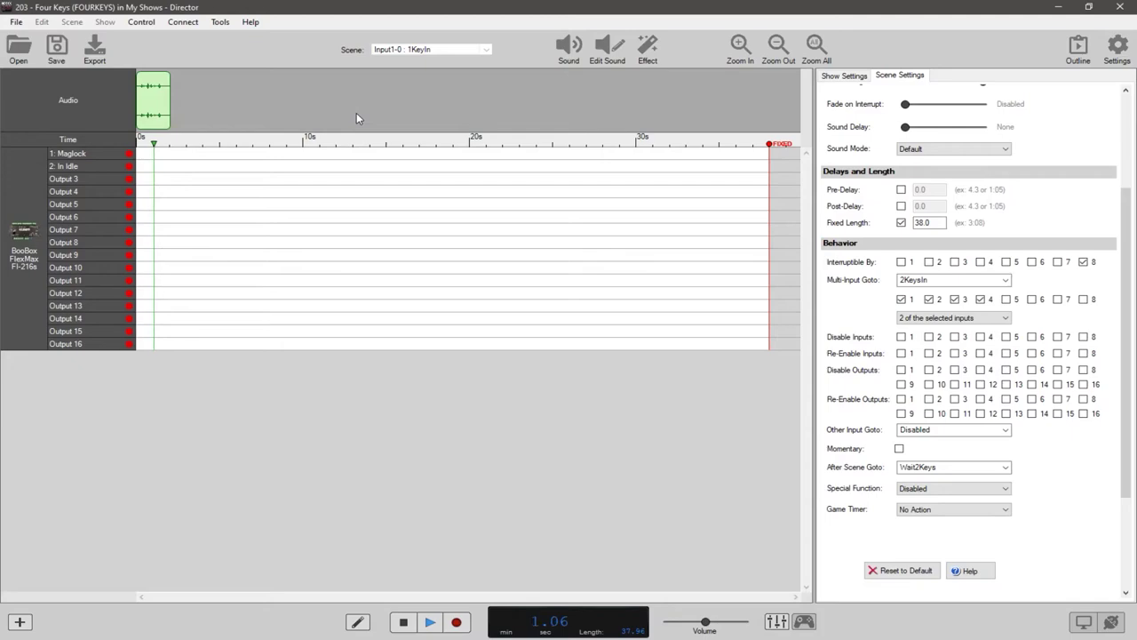
key(space)
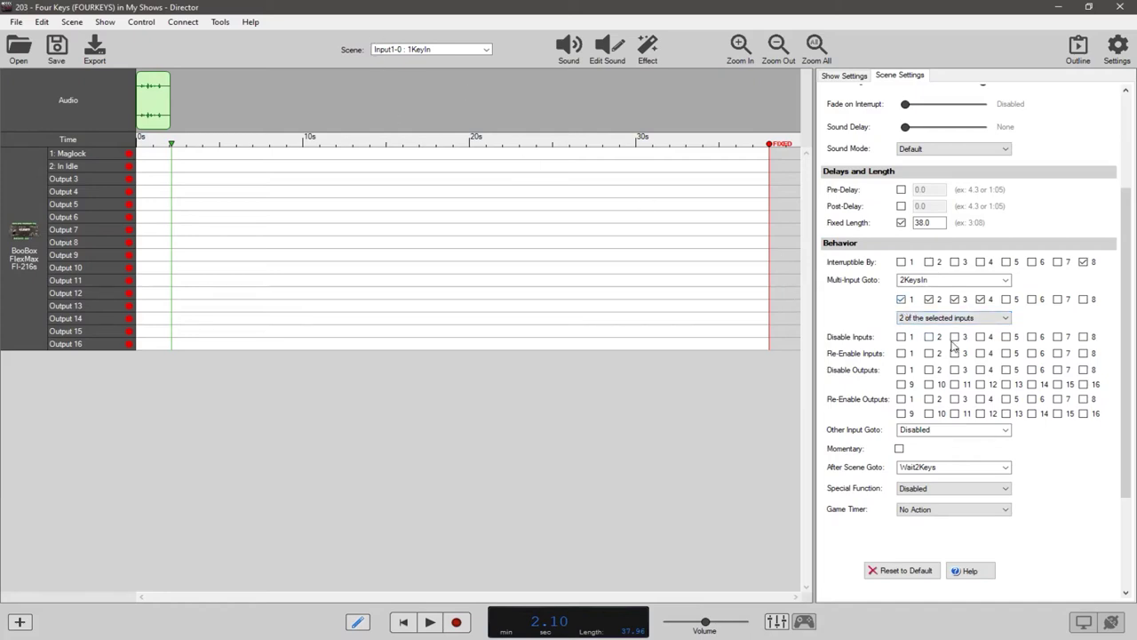
Step: Check the 1KeyIn scene's Multi-Input Goto inputs, After Scene Goto and Fixed Length settings
click(900, 300)
mouse_move(916, 471)
click(938, 223)
Step: Compare the behavior settings of the Wait2Keys scene with those of the 1KeyIn scene
click(485, 50)
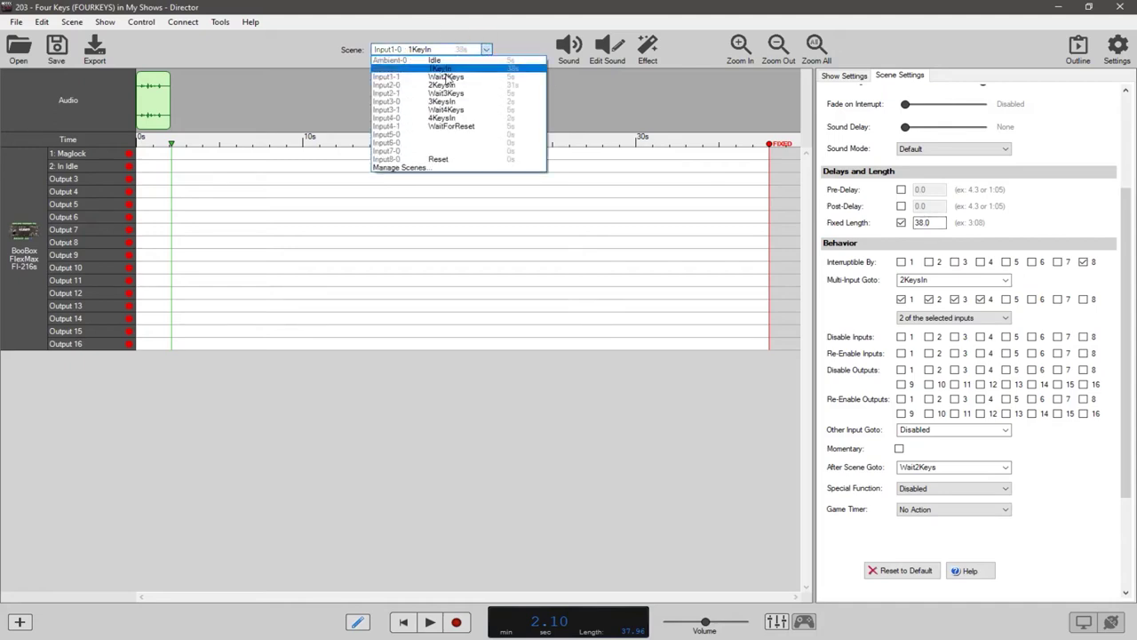
click(447, 78)
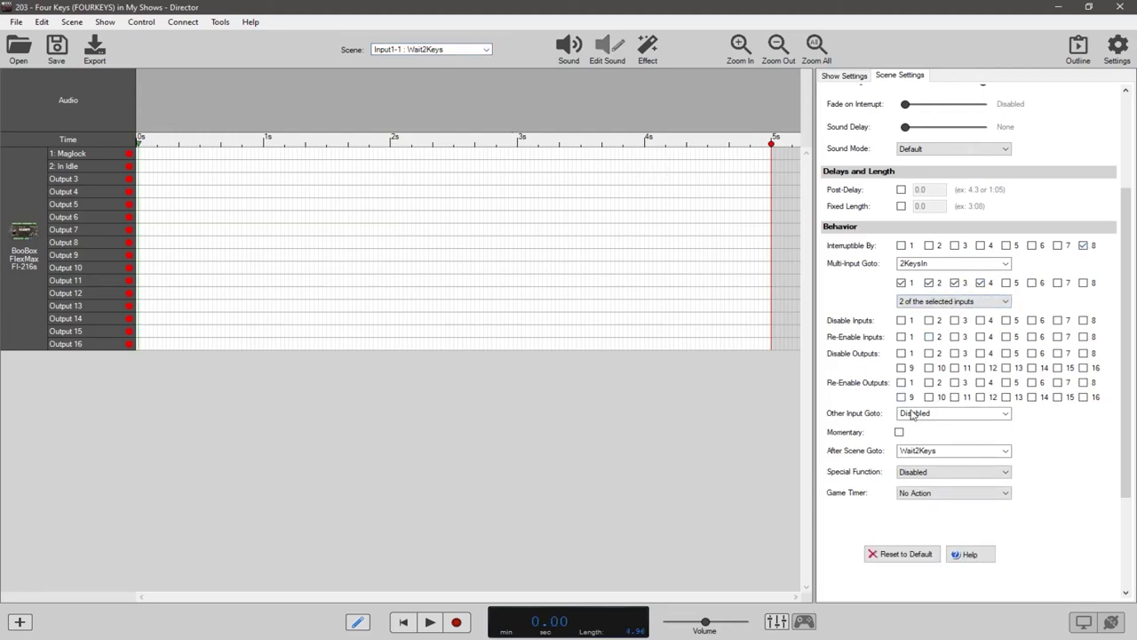
click(471, 49)
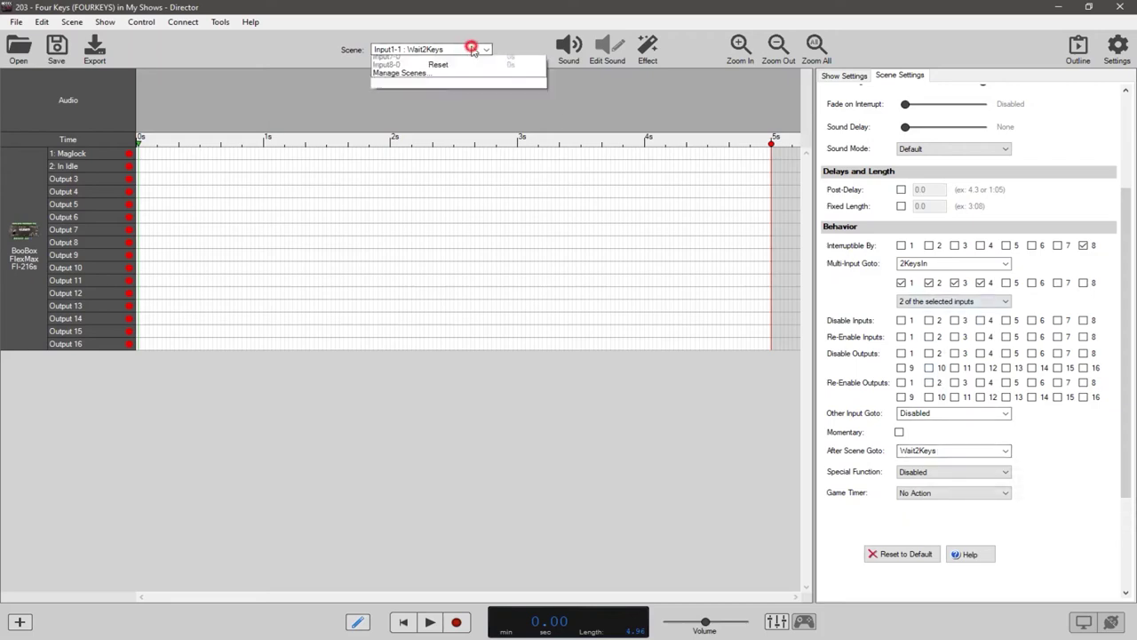
click(451, 70)
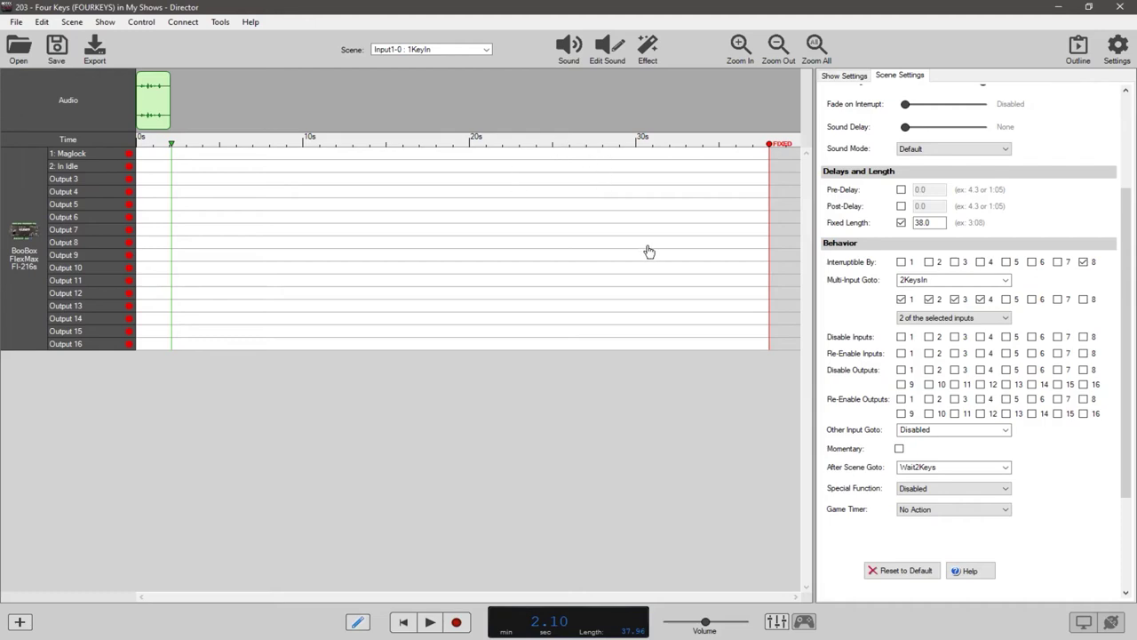
mouse_move(950, 282)
click(445, 50)
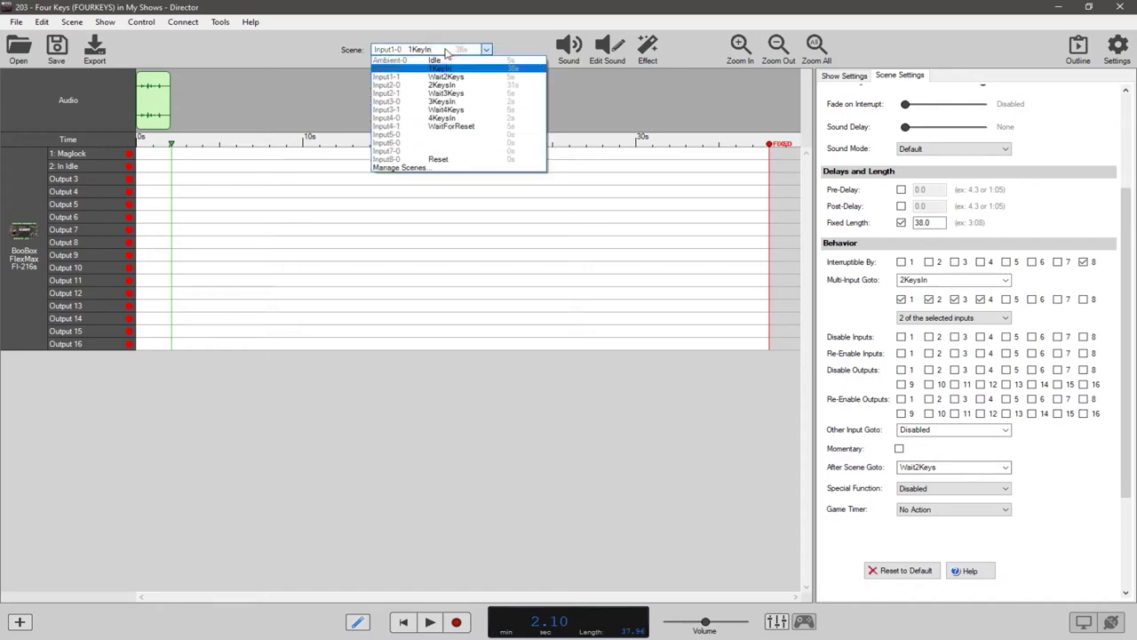
click(449, 76)
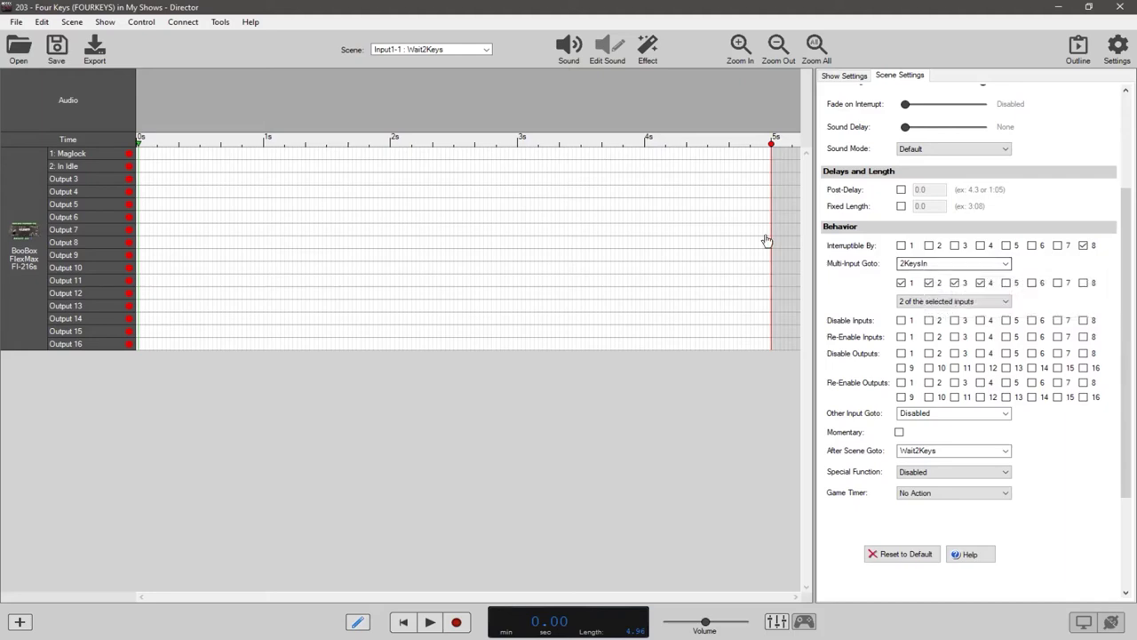
click(442, 49)
click(444, 68)
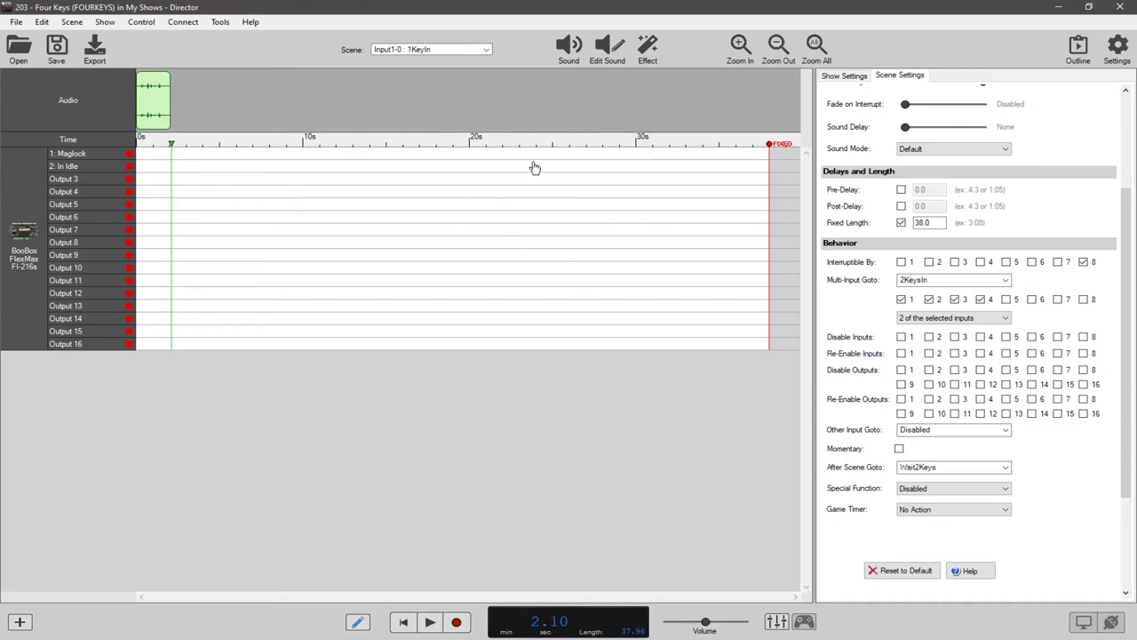
click(460, 48)
click(451, 80)
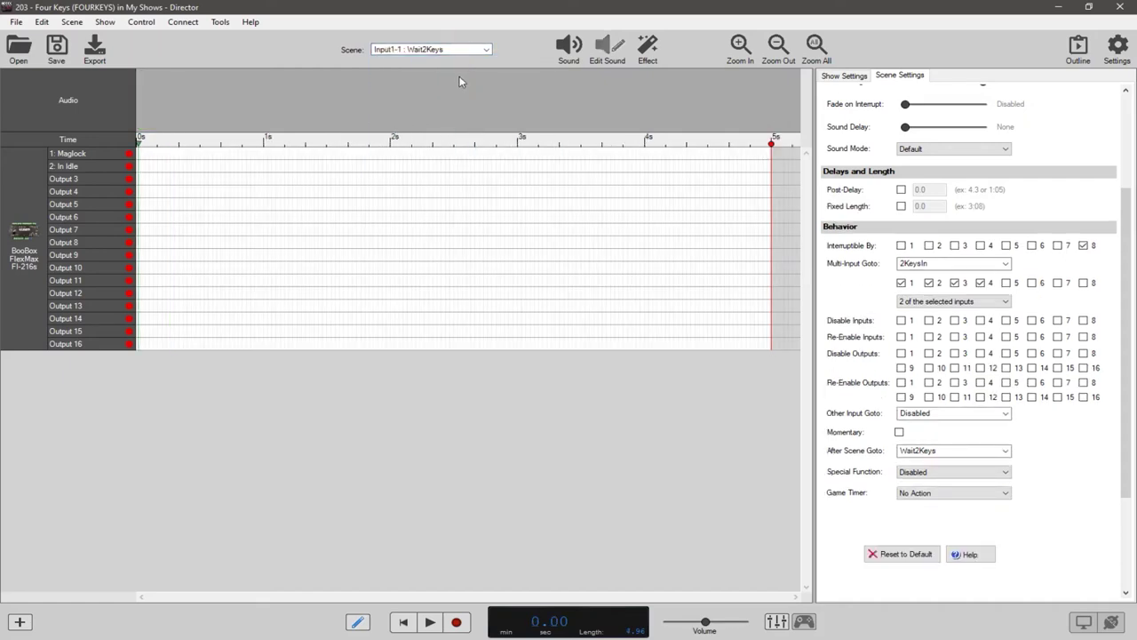
Step: Look over the scene list and open the 2KeysIn scene
click(461, 52)
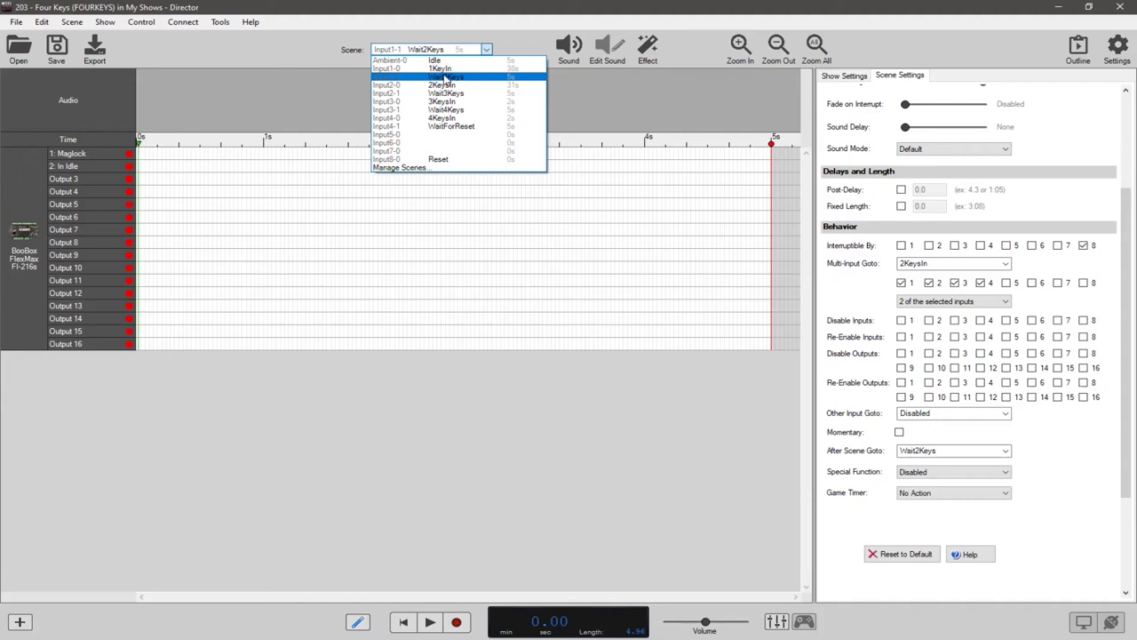
click(589, 92)
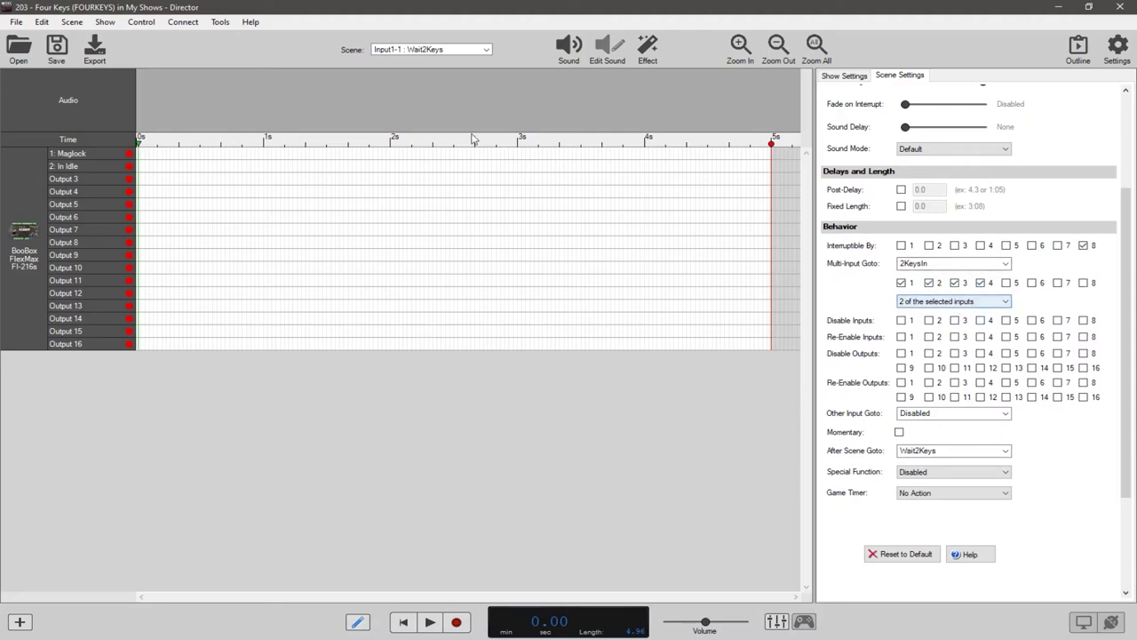
click(459, 52)
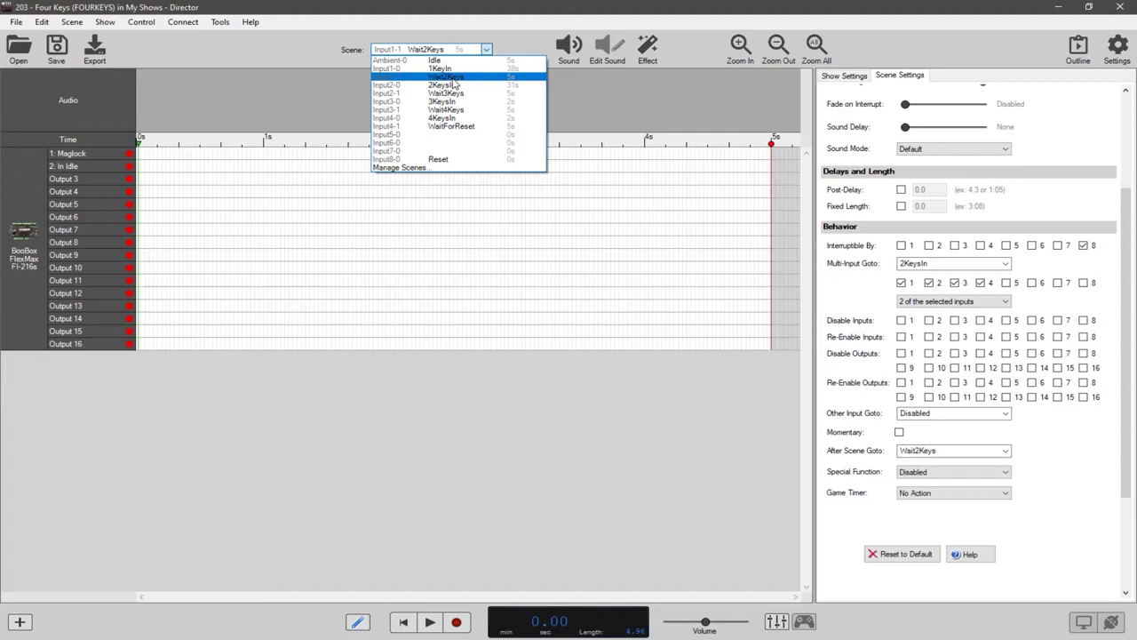
click(453, 85)
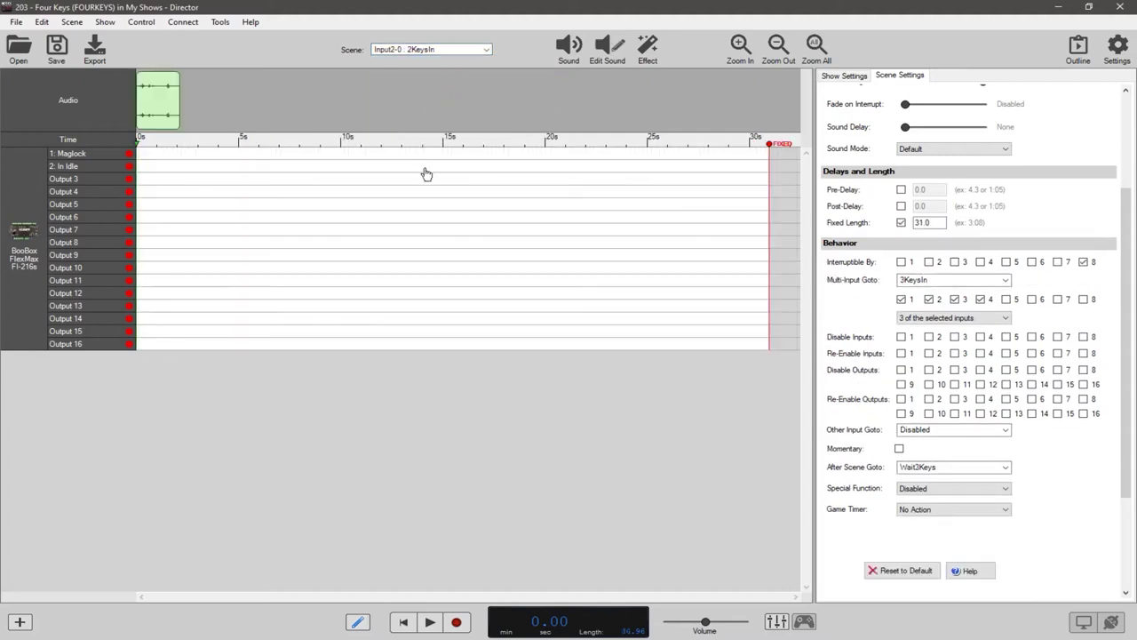
Step: Play the start of the 2KeysIn scene to hear its sound and open the Wait3Keys scene
key(space)
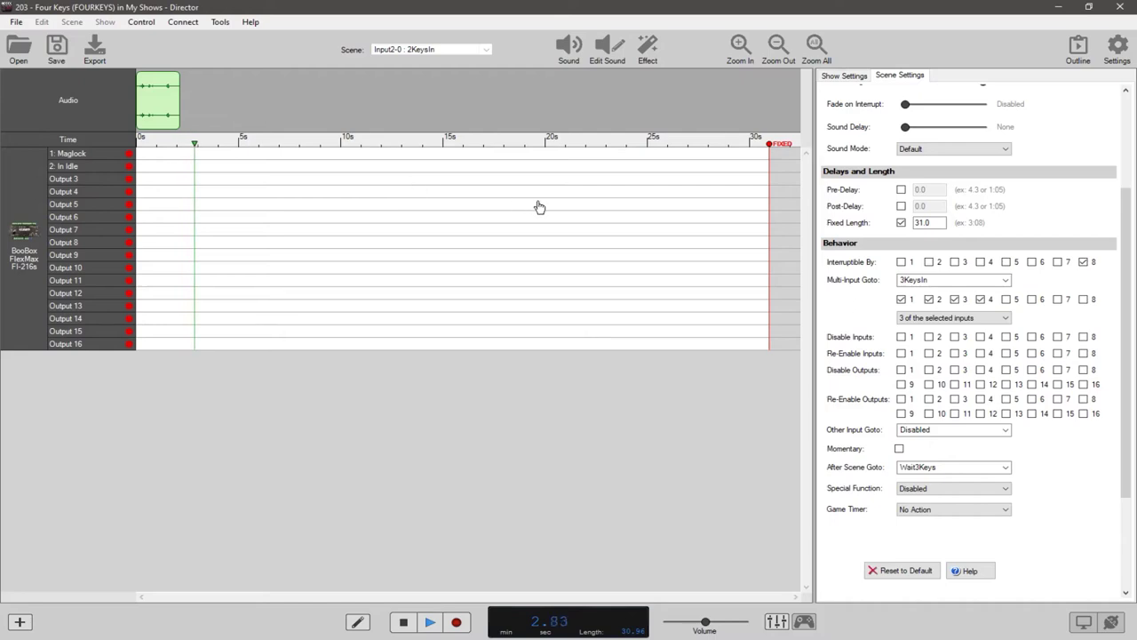
key(space)
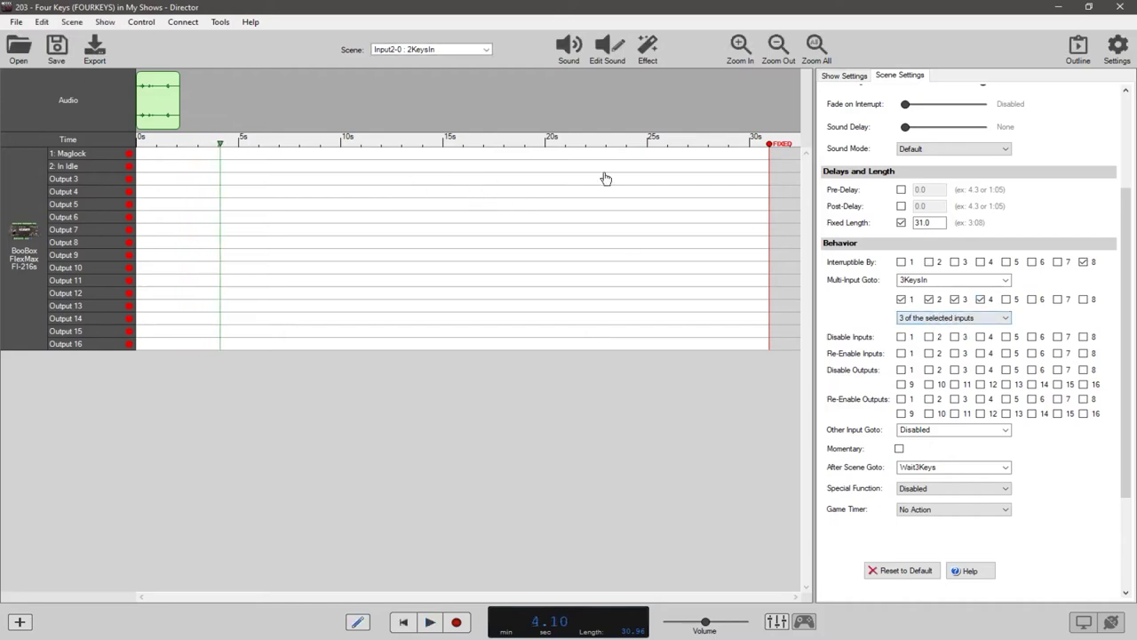
click(471, 50)
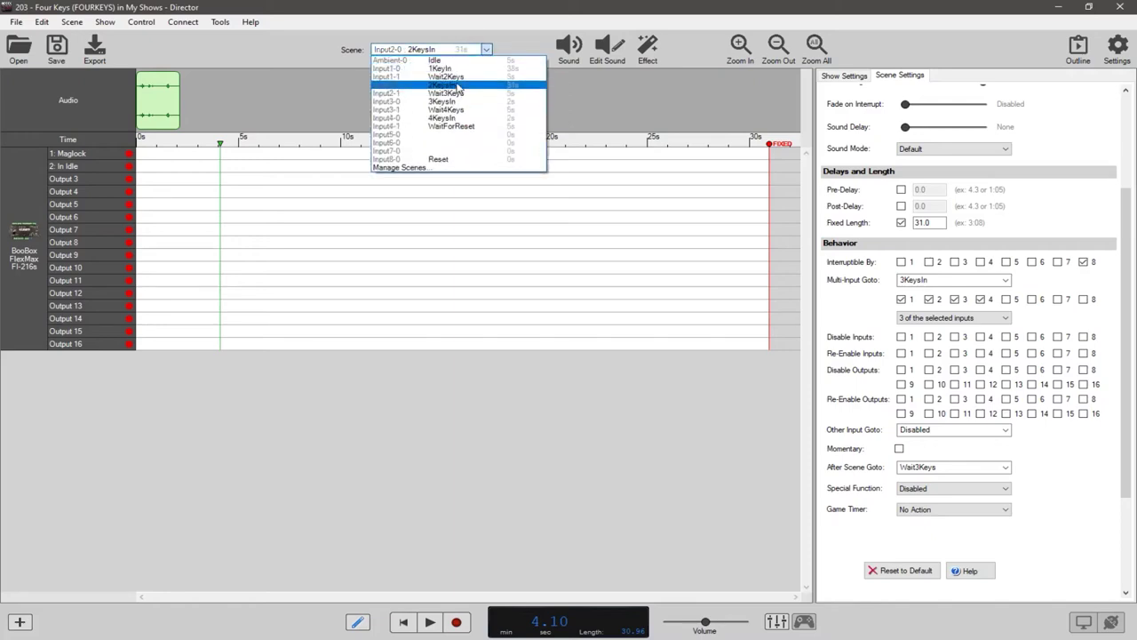
click(445, 93)
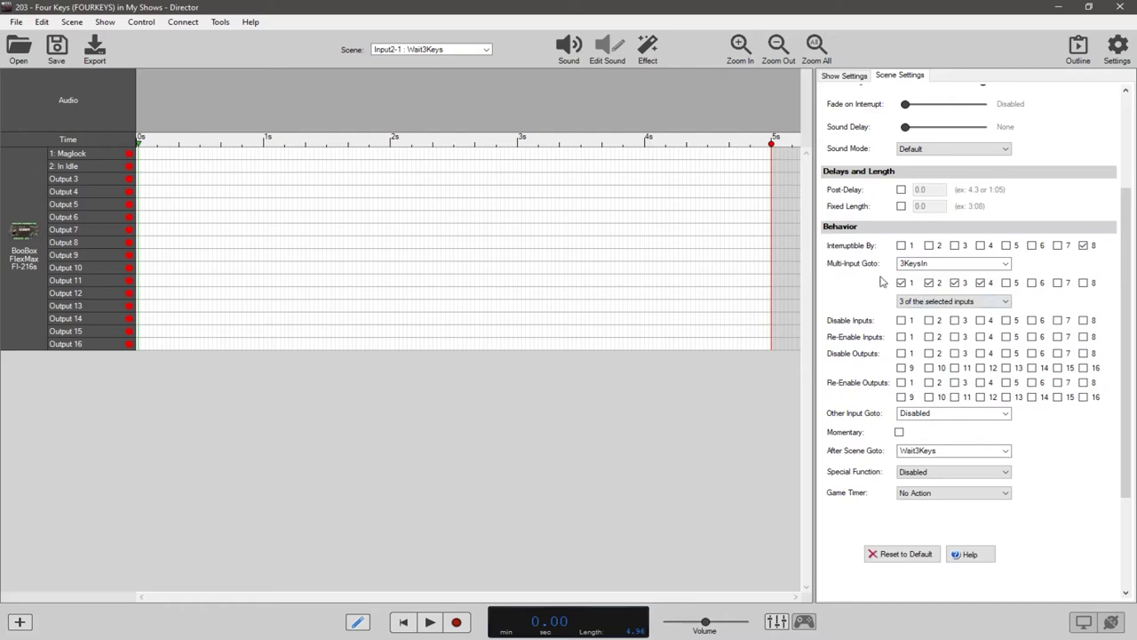
Step: Check which inputs the Wait3Keys scene's Multi-Input Goto uses and how many of them it requires
click(457, 53)
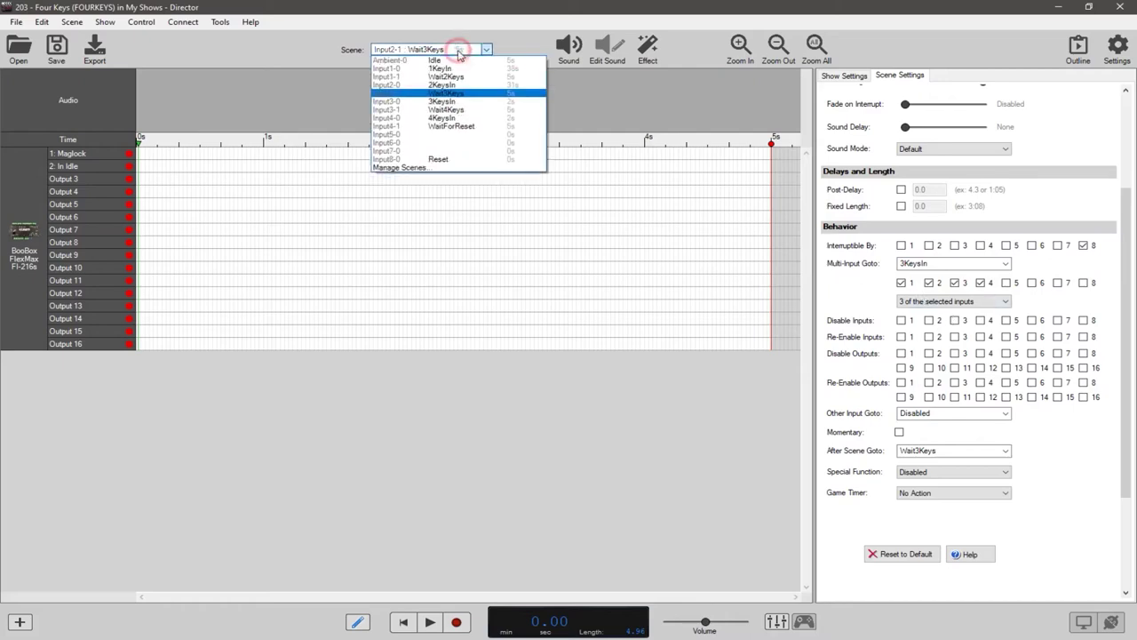
click(514, 49)
click(901, 283)
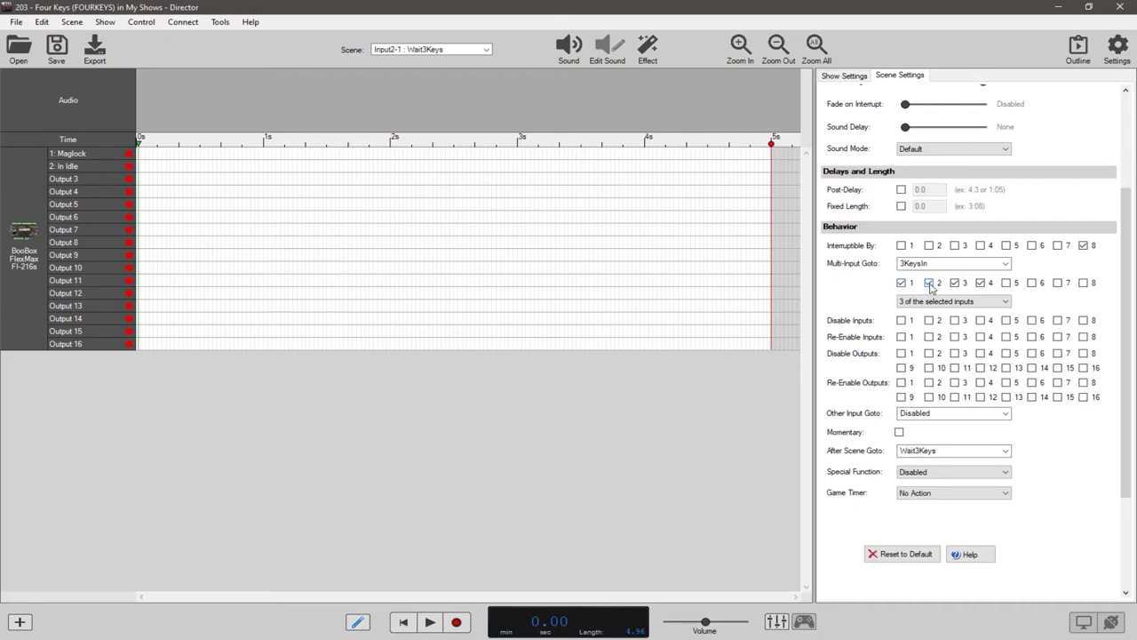
click(902, 284)
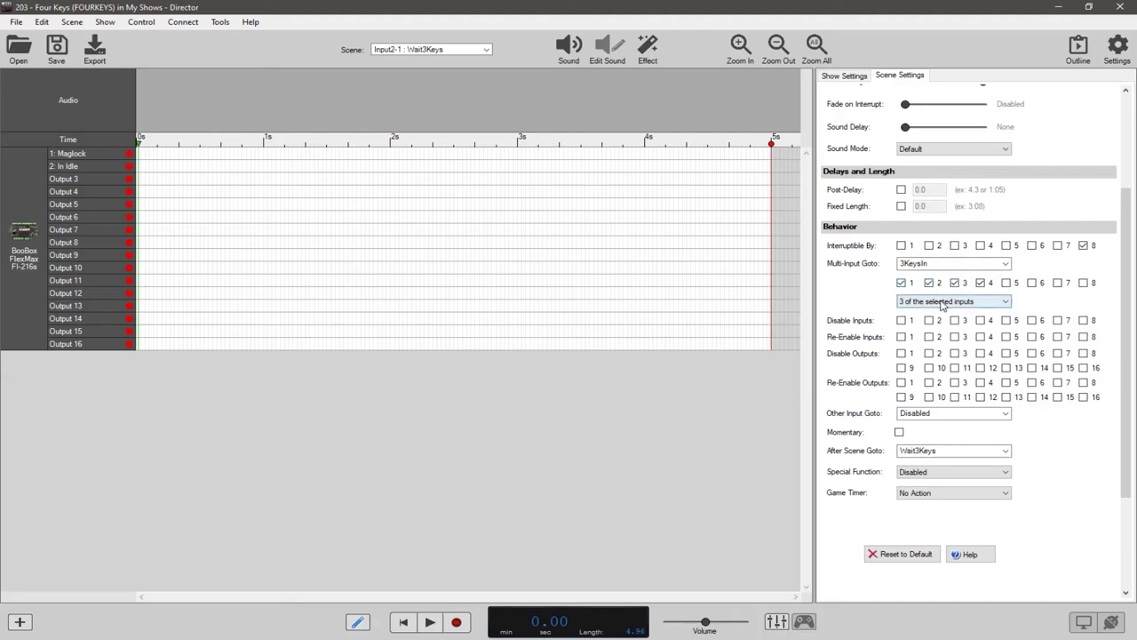
Step: Open the 4KeysIn scene briefly and switch to the Wait4Keys scene
click(482, 50)
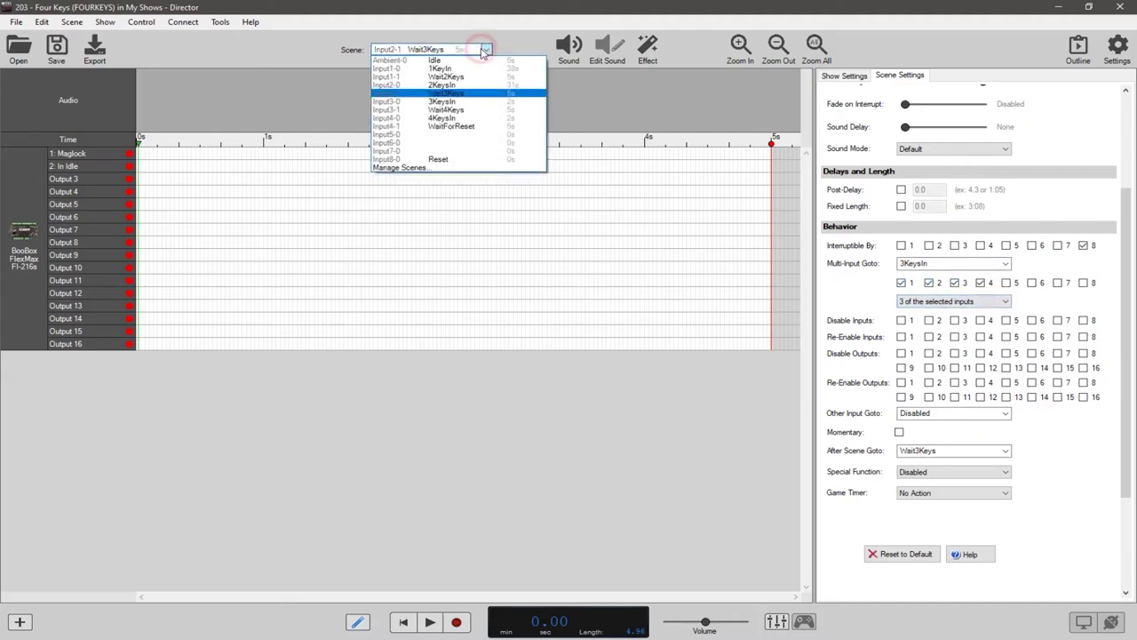
click(452, 116)
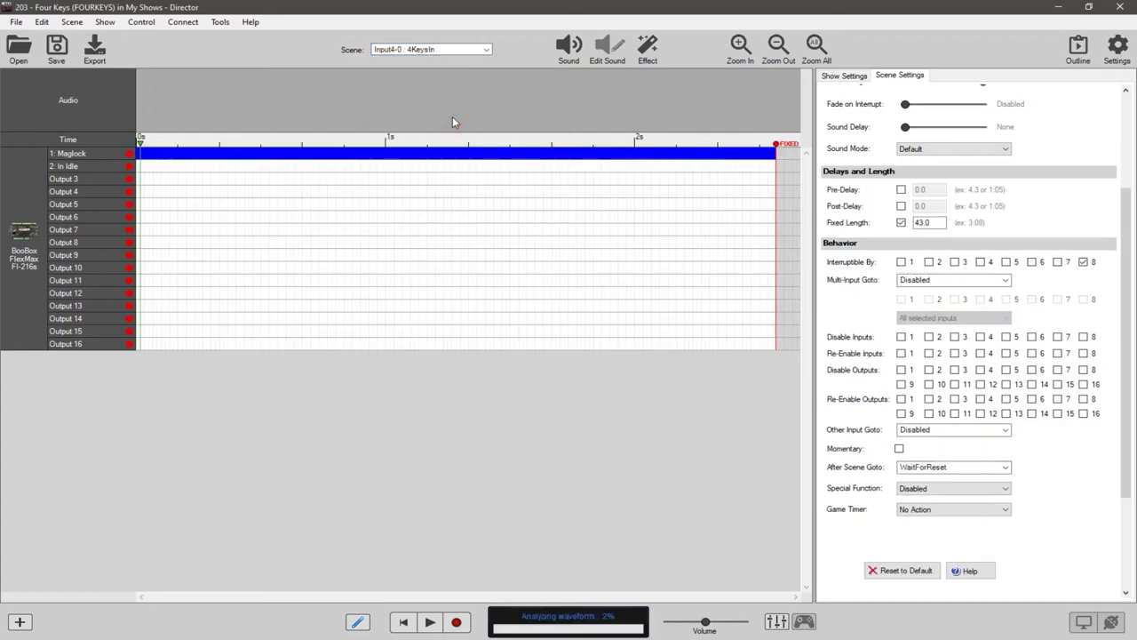
click(454, 52)
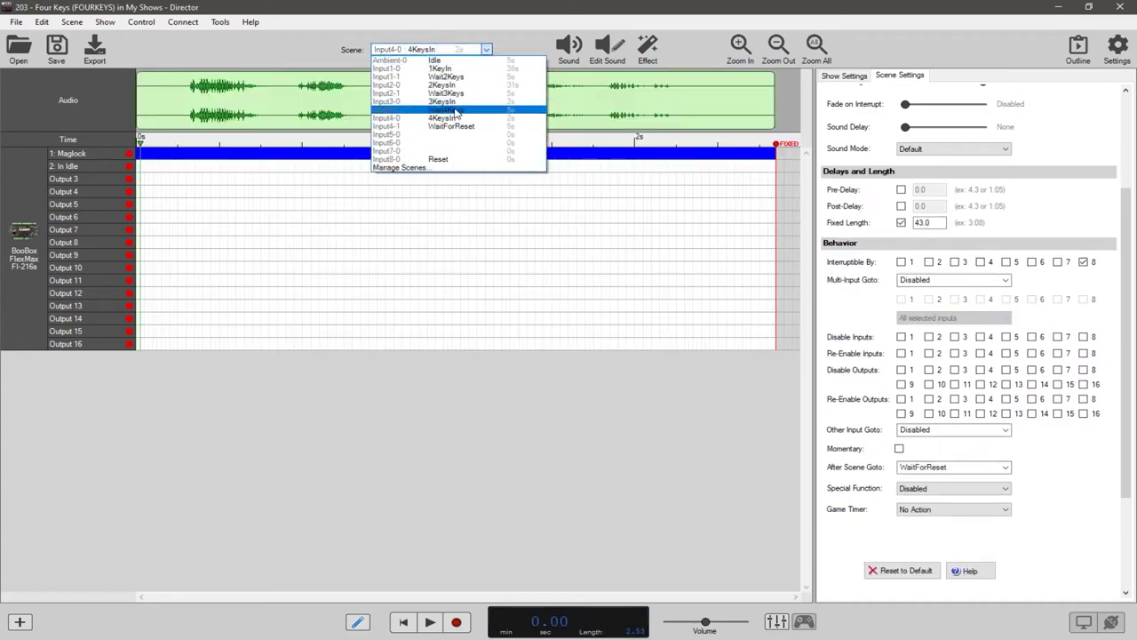
click(454, 108)
click(477, 46)
click(477, 46)
Step: Try requiring 4 of the selected inputs for the Wait4Keys scene's Multi-Input Goto and restore All selected inputs
click(953, 303)
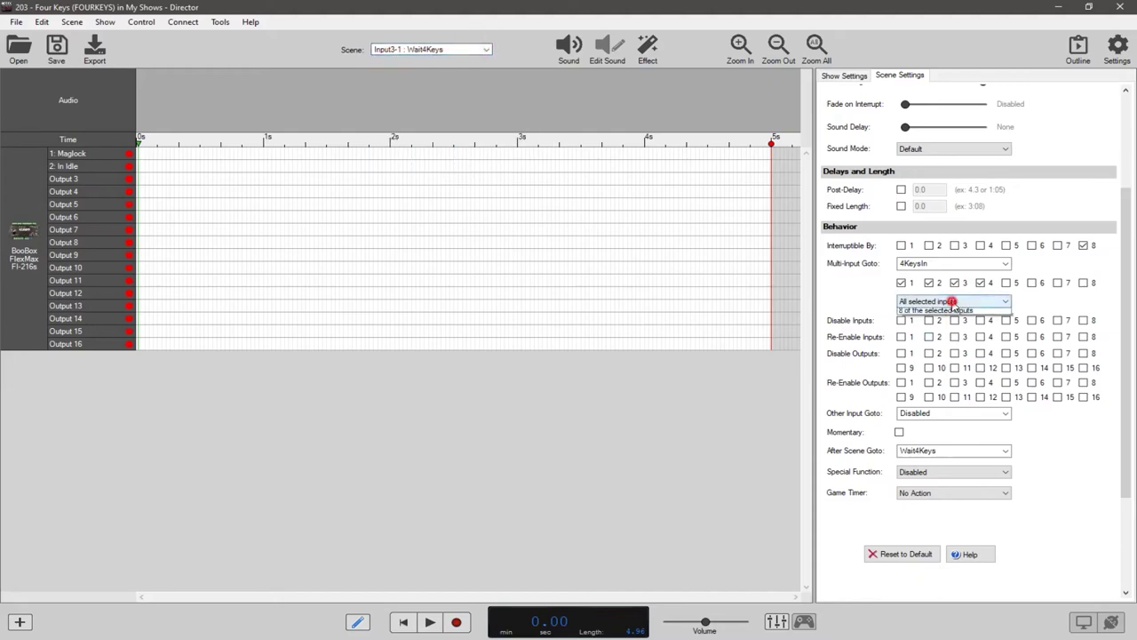
click(952, 305)
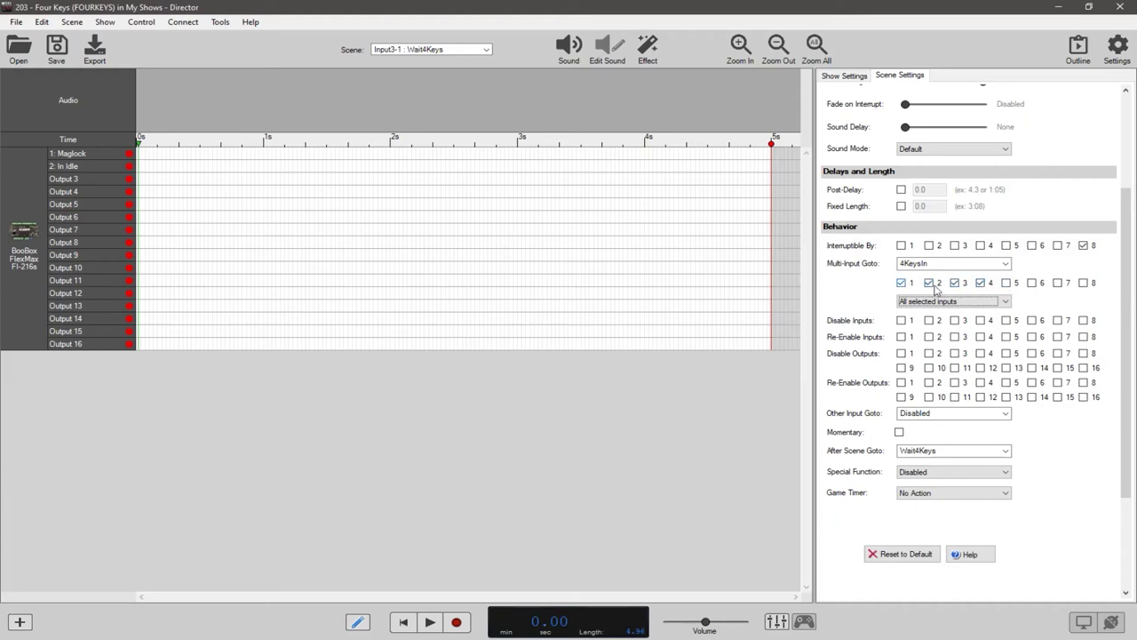
click(964, 302)
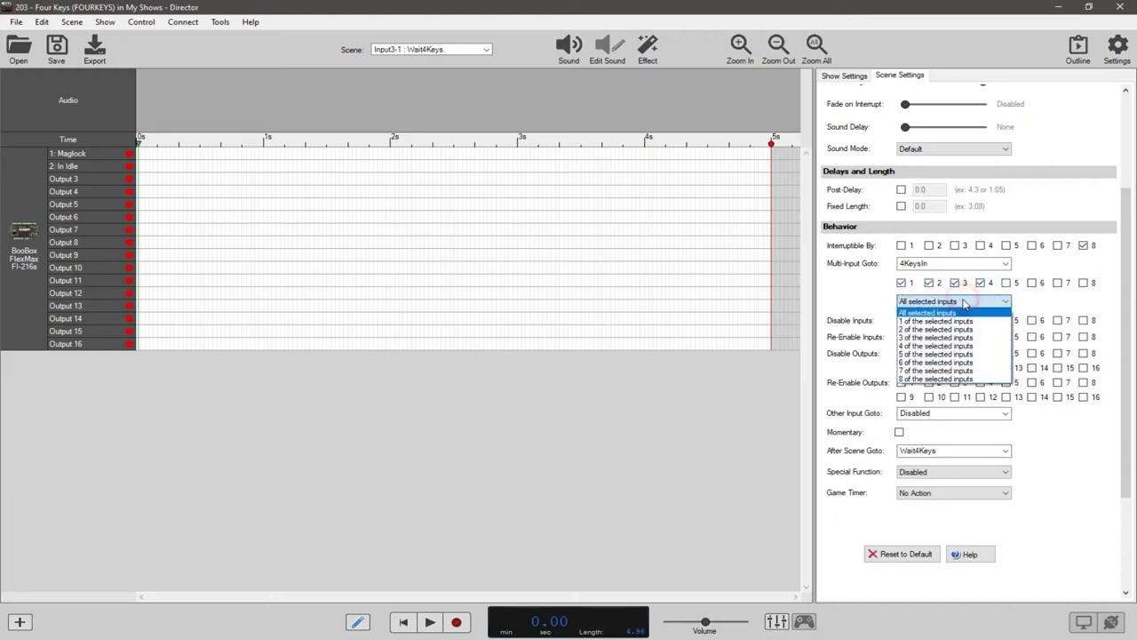
click(956, 341)
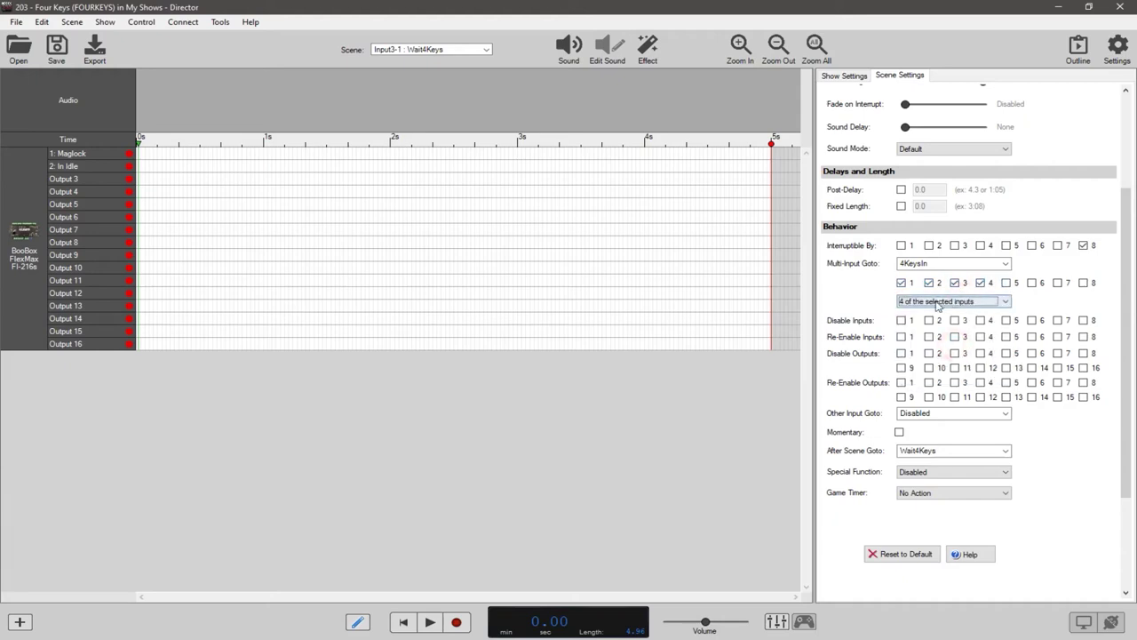
click(933, 302)
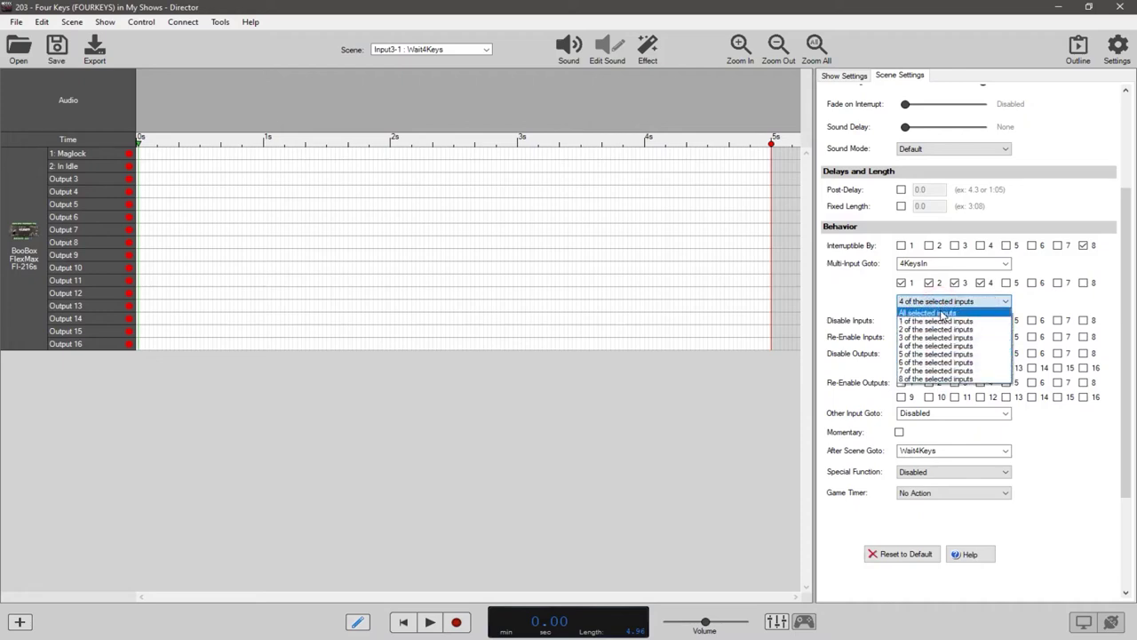
click(941, 313)
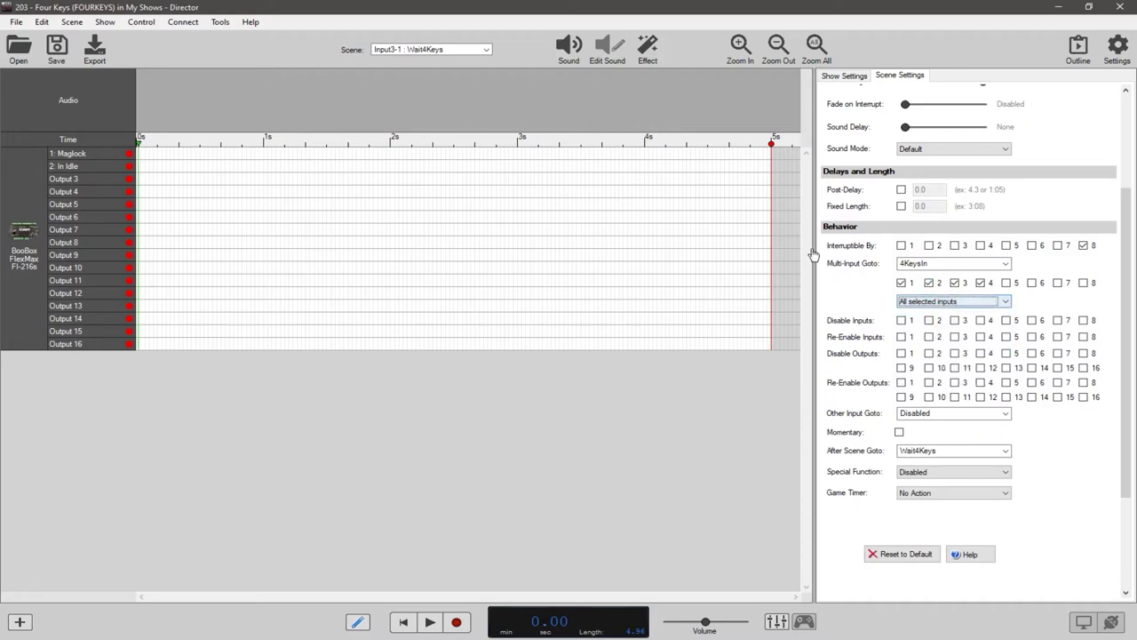
Step: Open the 4KeysIn scene, play its start, and check its After Scene Goto setting
click(441, 50)
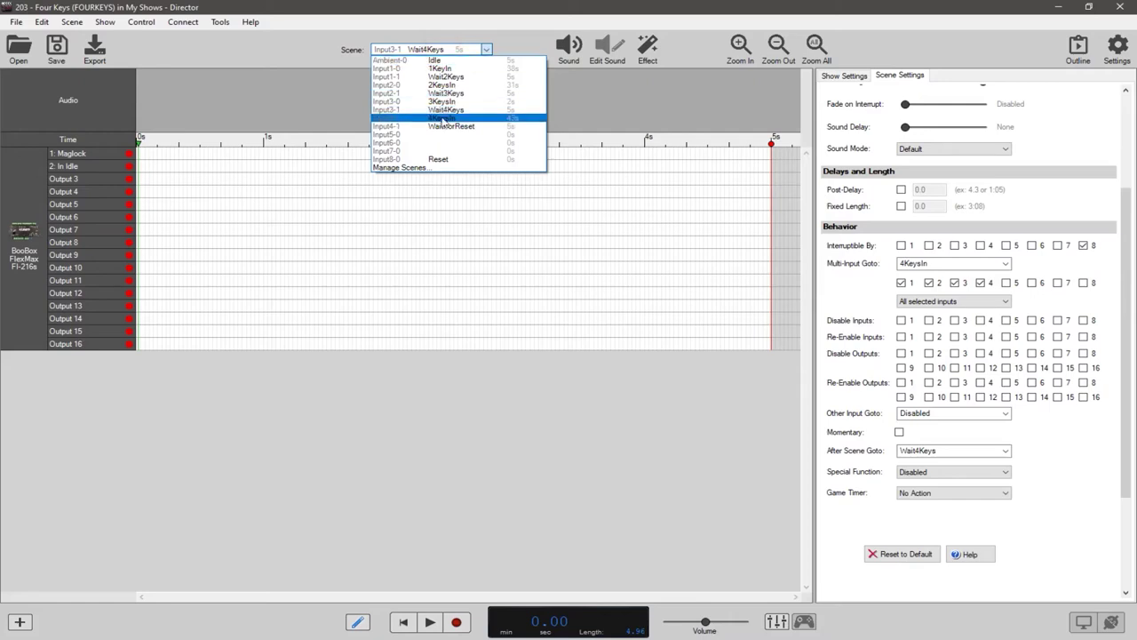
click(441, 122)
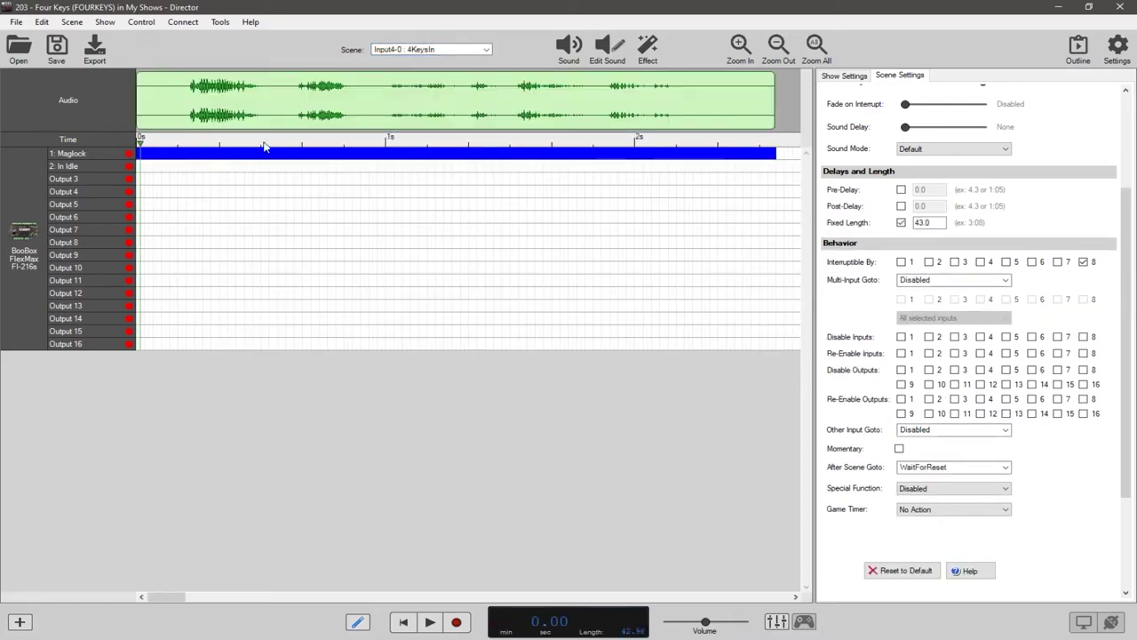
key(space)
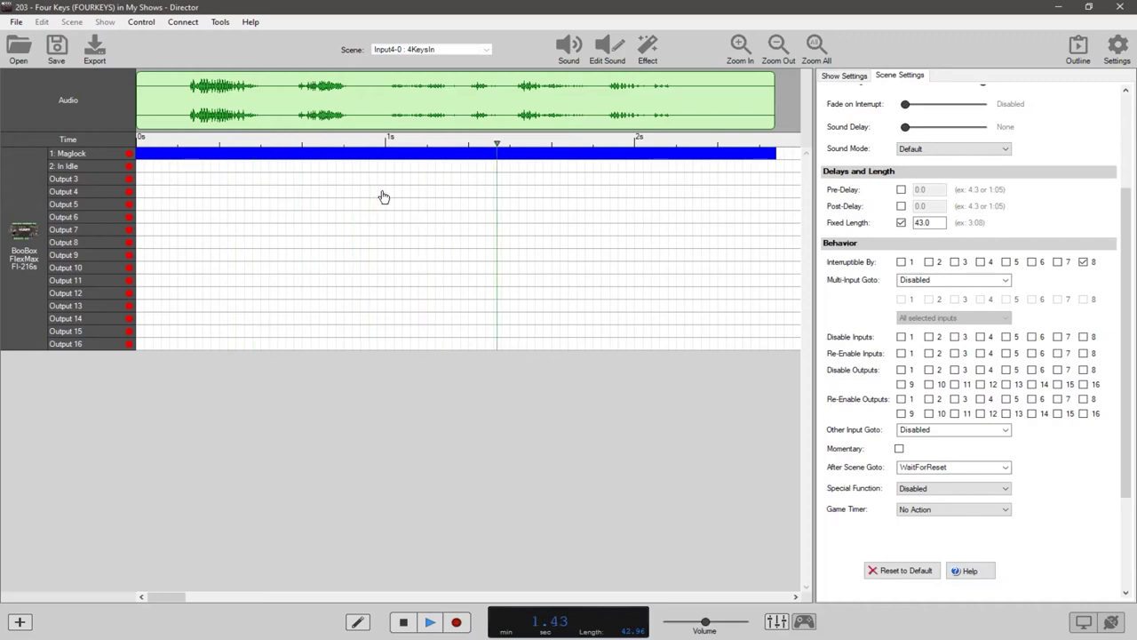
key(space)
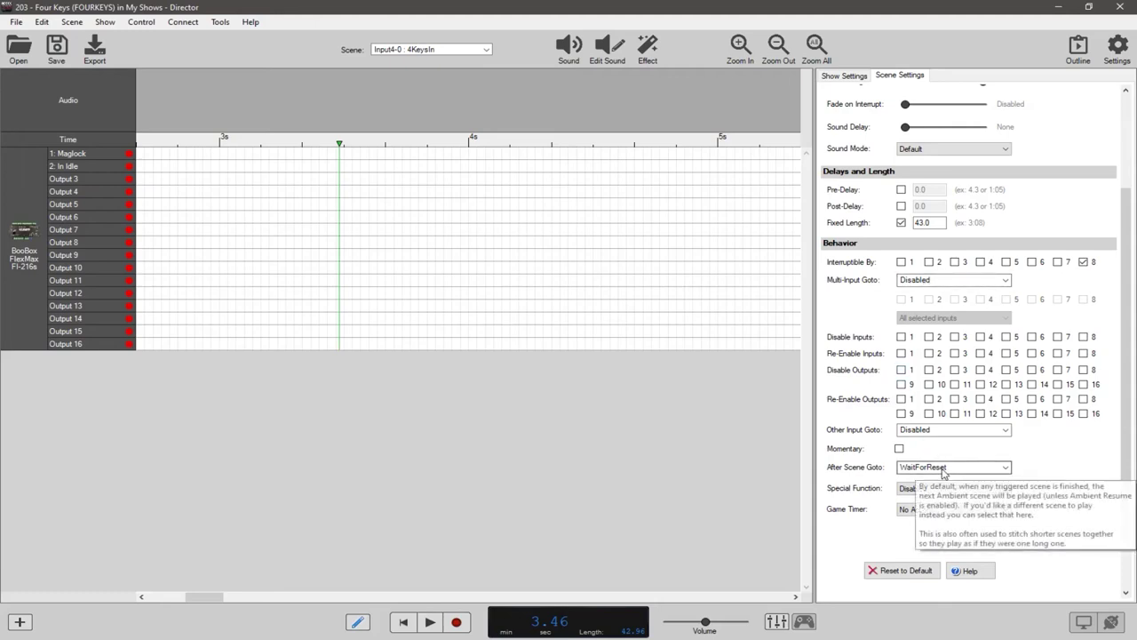
Step: Examine the WaitForReset scene's Maglock output and behavior settings, and open the Reset scene
click(450, 49)
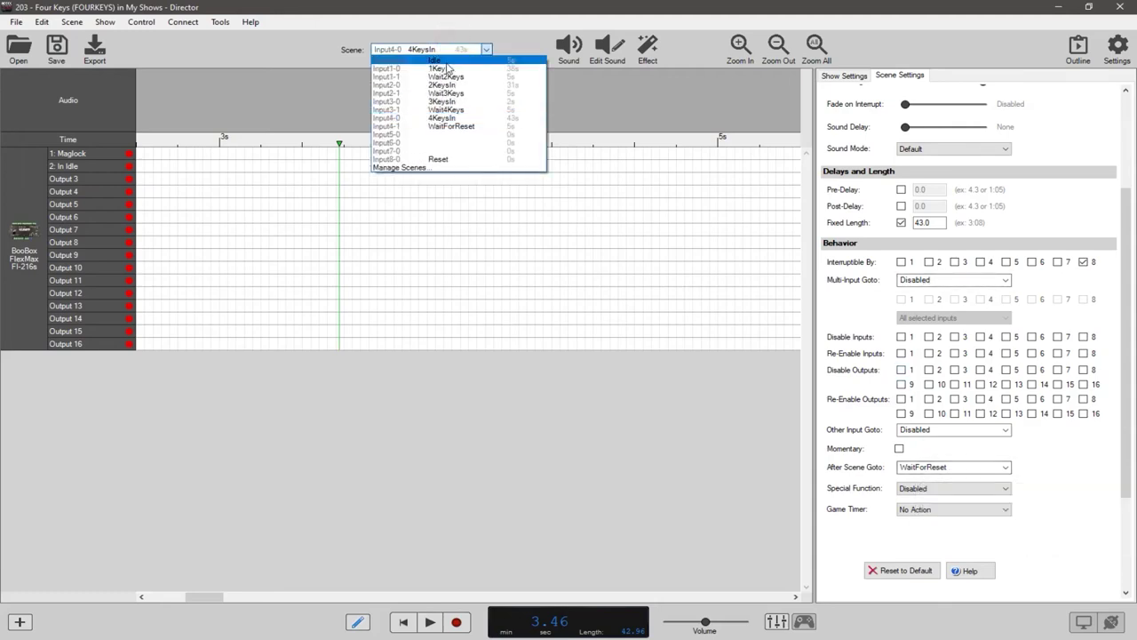
click(445, 130)
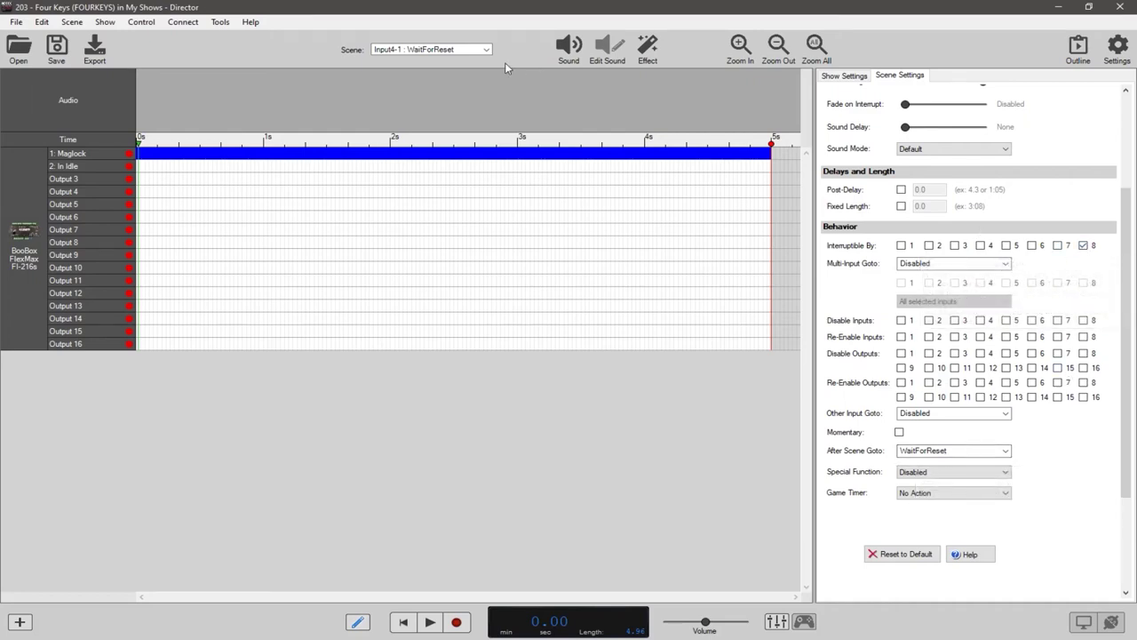
click(476, 50)
click(439, 160)
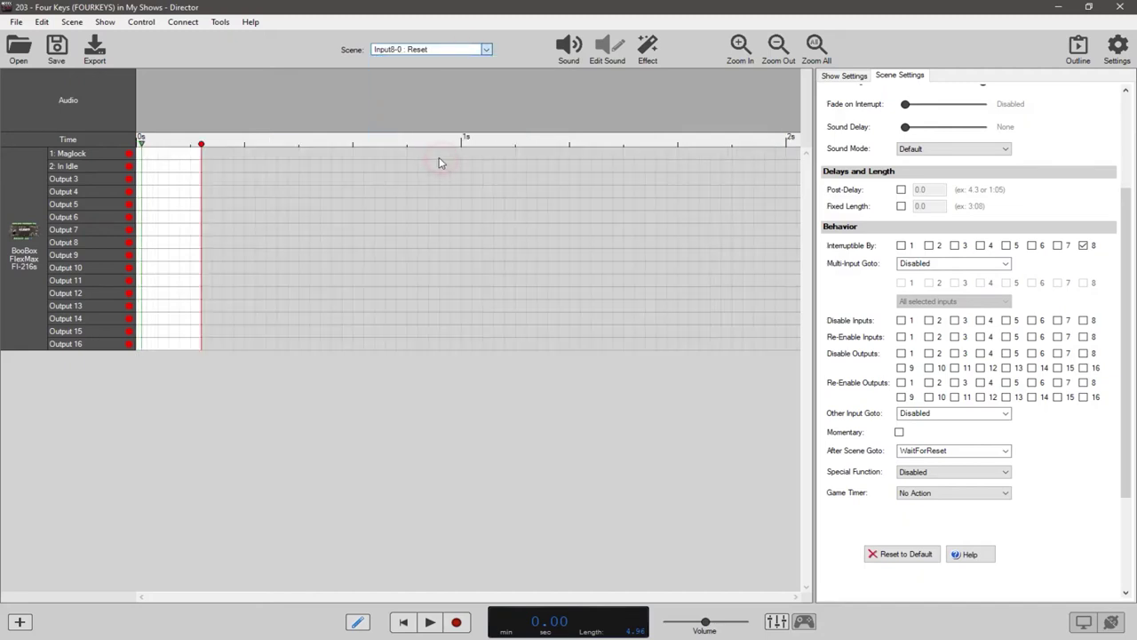
Step: View the Idle scene and return to the Reset scene to check its After Scene Goto
click(487, 50)
click(480, 64)
click(487, 50)
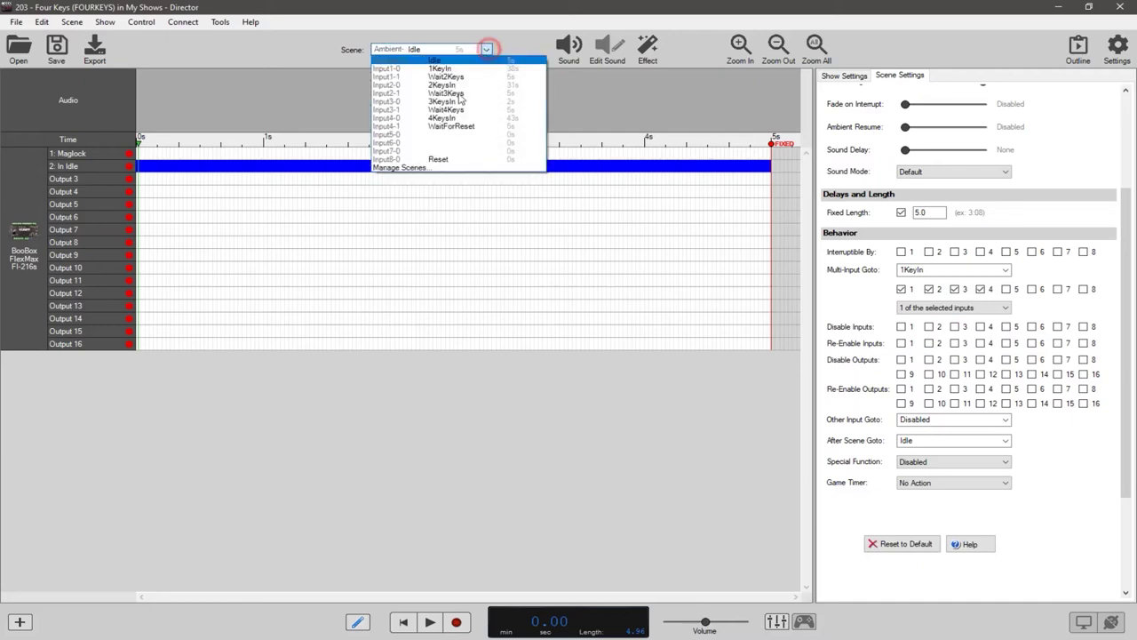
click(449, 159)
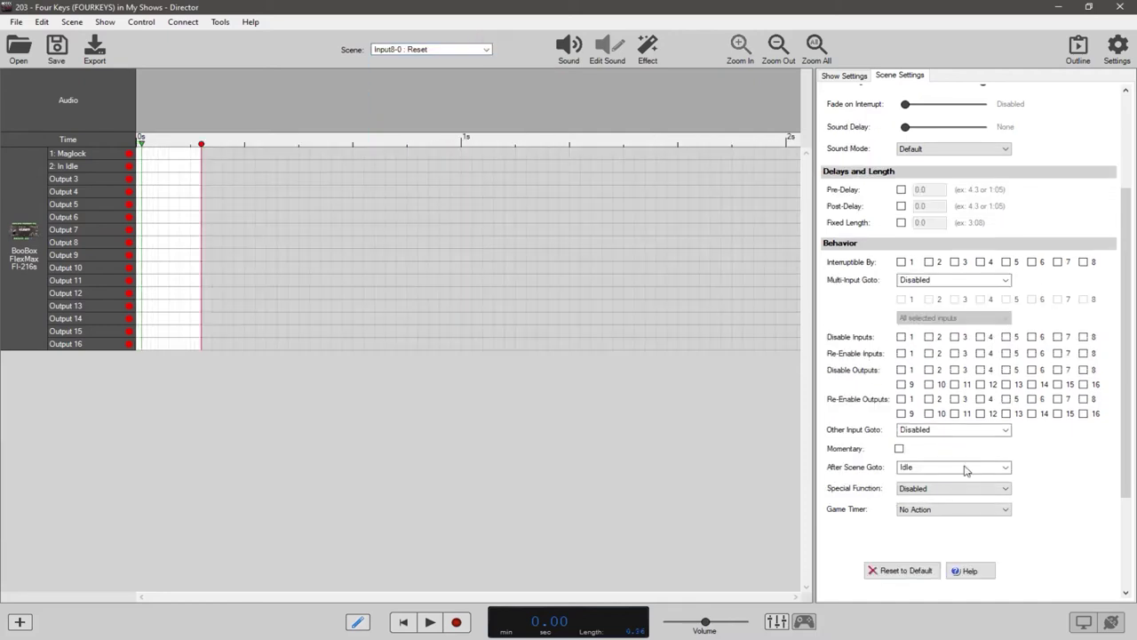
Step: Open the Idle scene and look through the options for how many Multi-Input Goto inputs are required
click(480, 49)
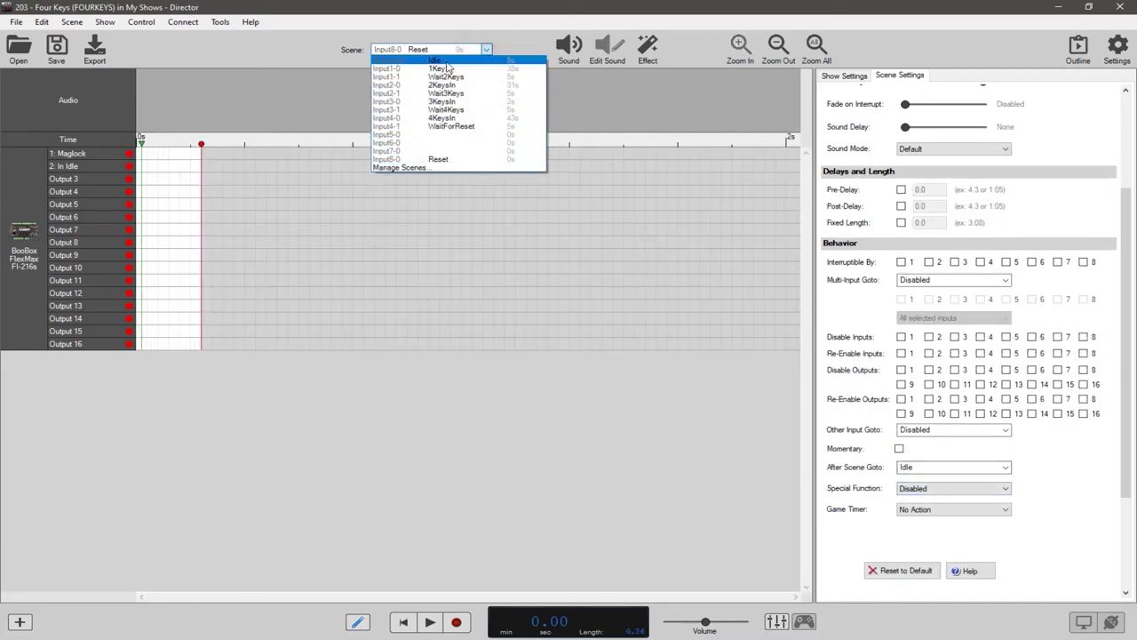
click(440, 60)
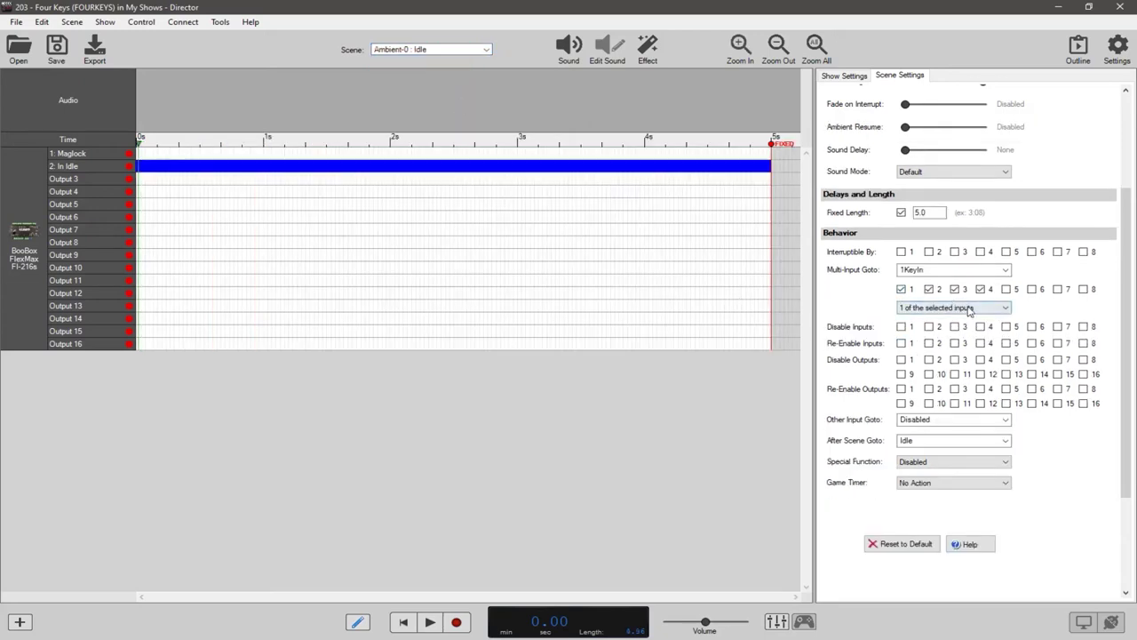
click(925, 309)
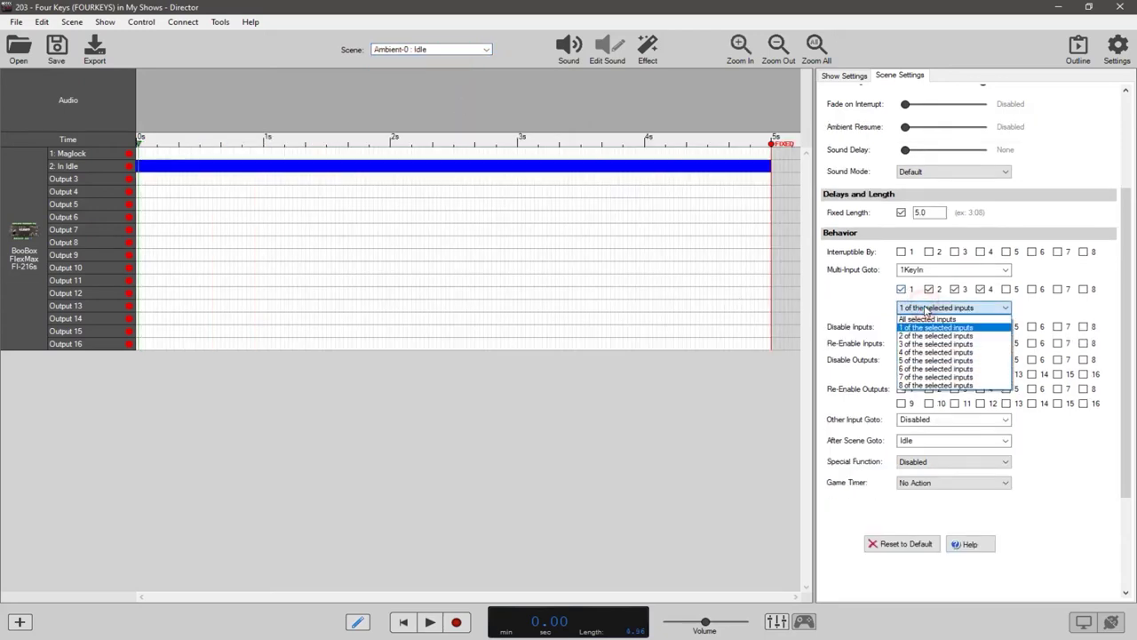
click(925, 308)
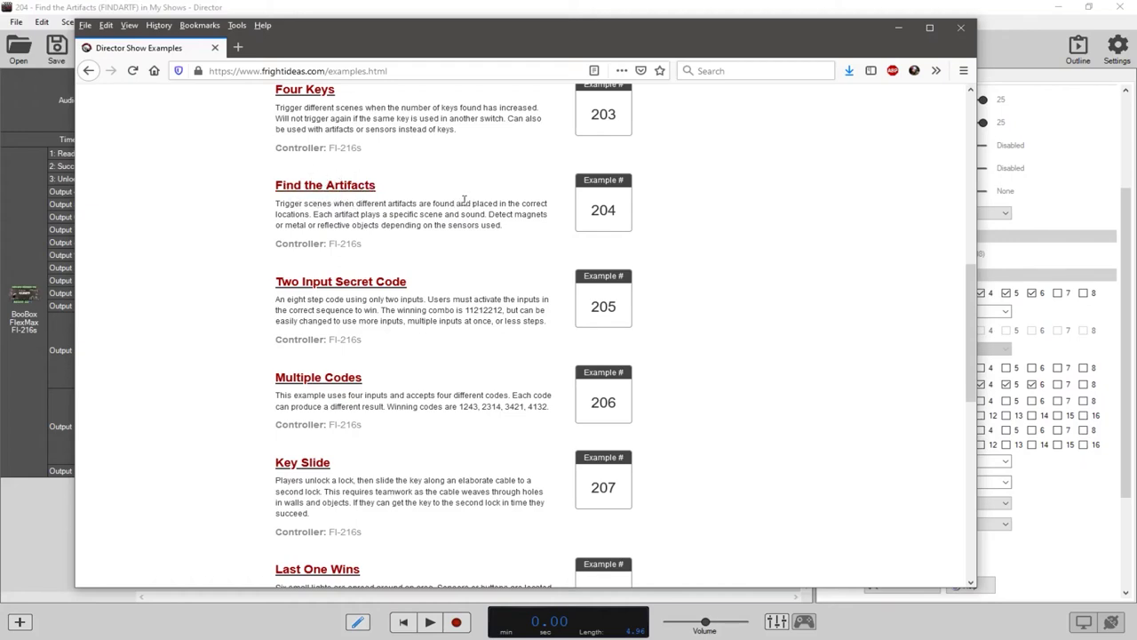
Step: Move from the show examples page to the Find the Artifacts show and review its show settings and scene settings
drag(636, 52, 0, 55)
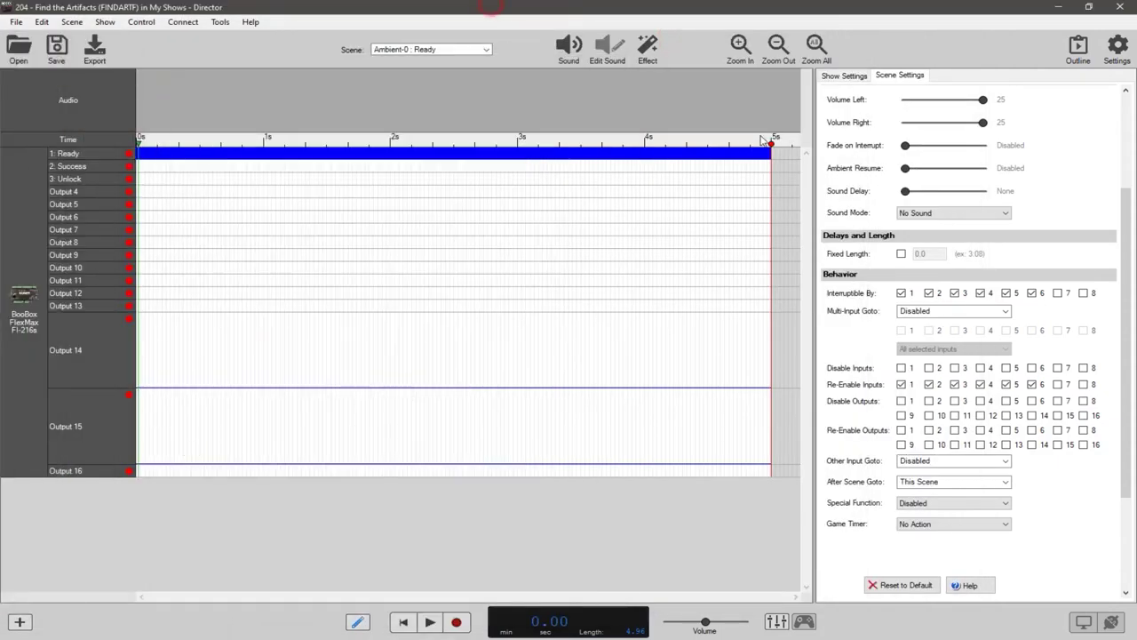
click(844, 76)
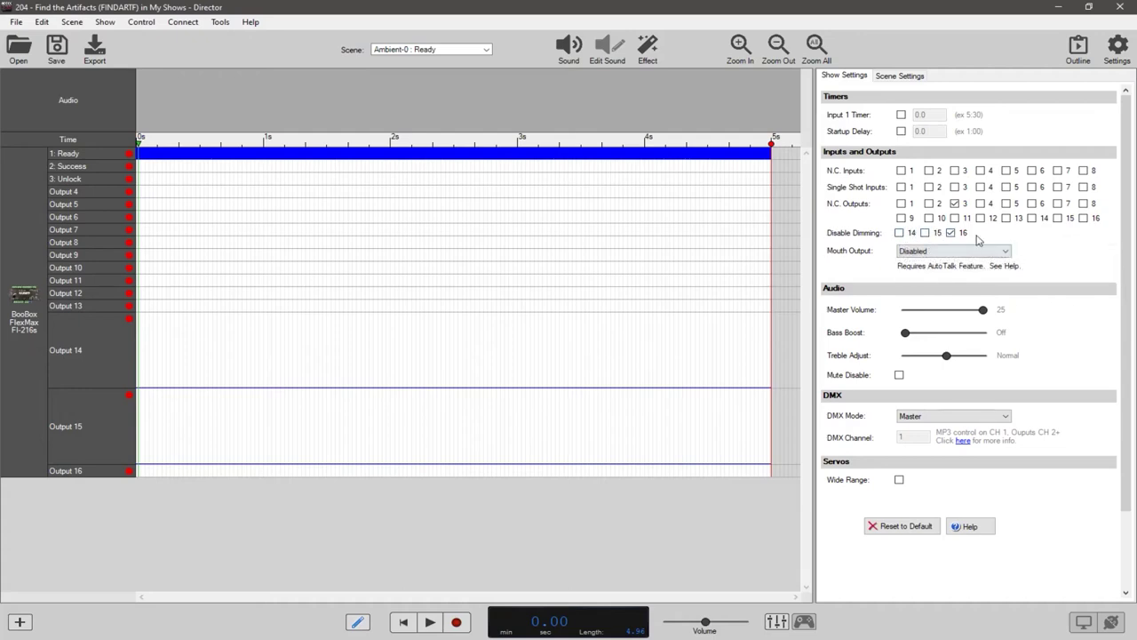
click(908, 80)
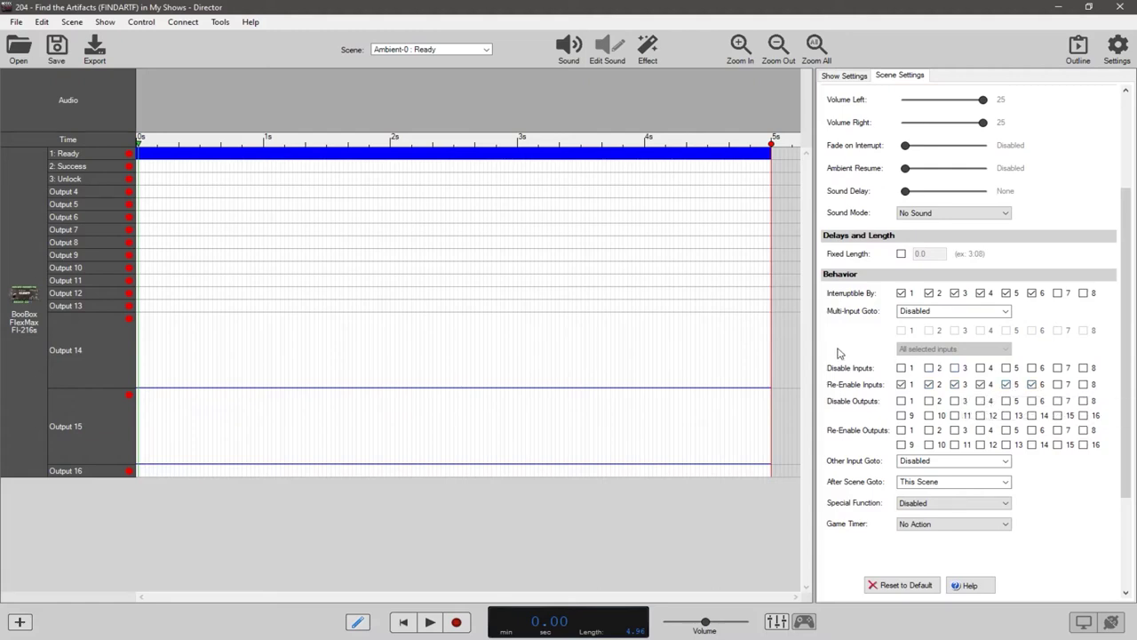
Step: Review which inputs can interrupt the Ready scene, and open the Artifact 1 scene and play its sound
click(485, 51)
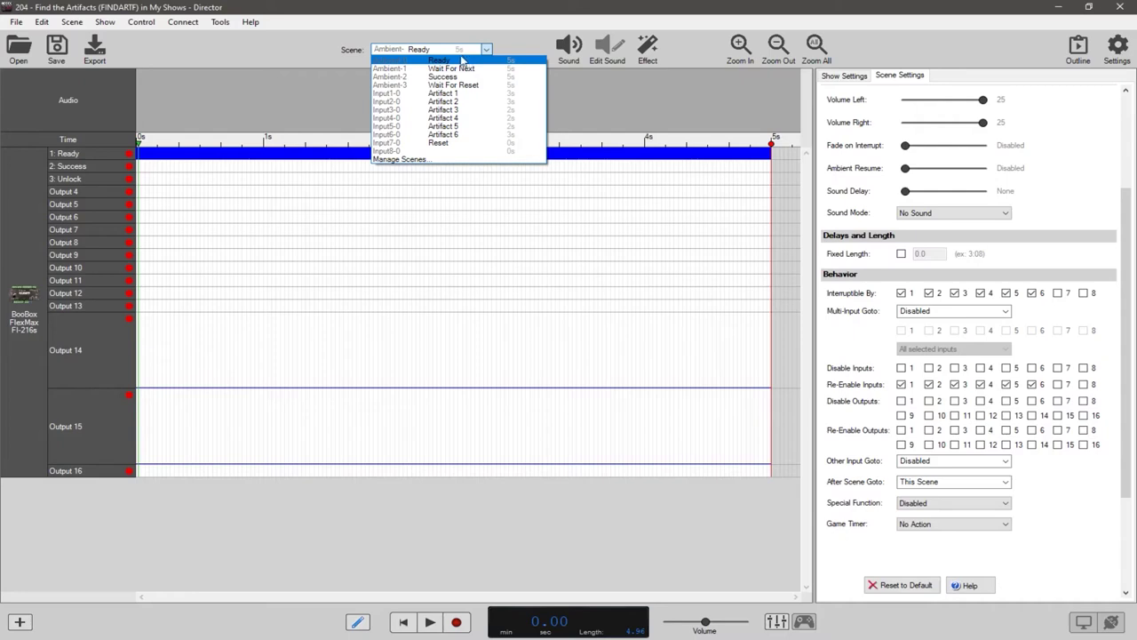
click(455, 62)
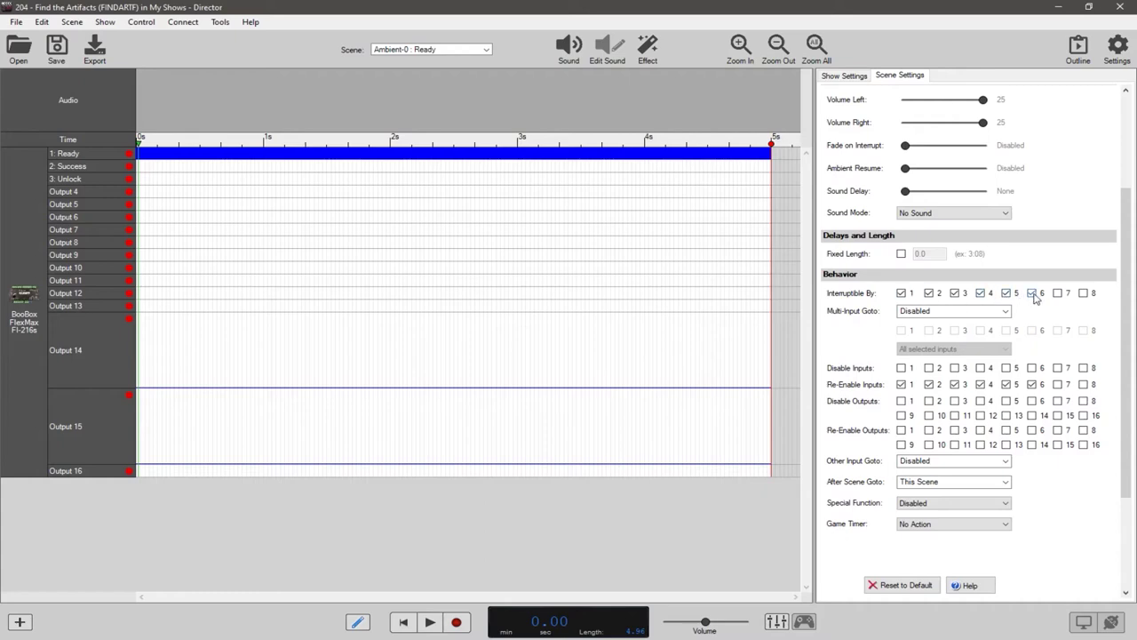
click(485, 53)
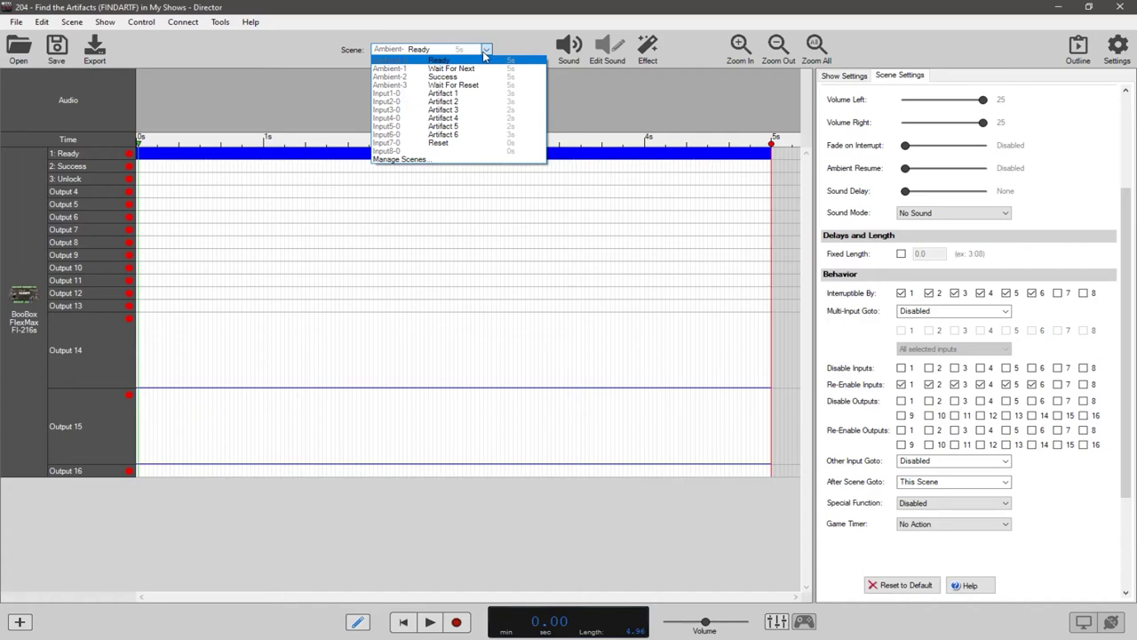
click(448, 94)
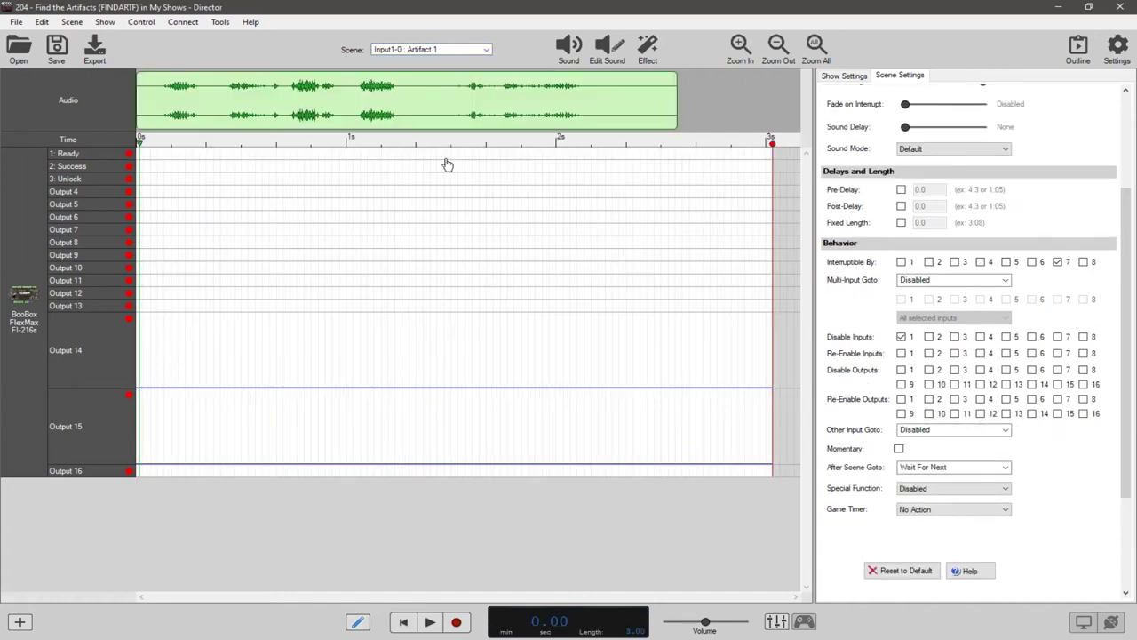
key(space)
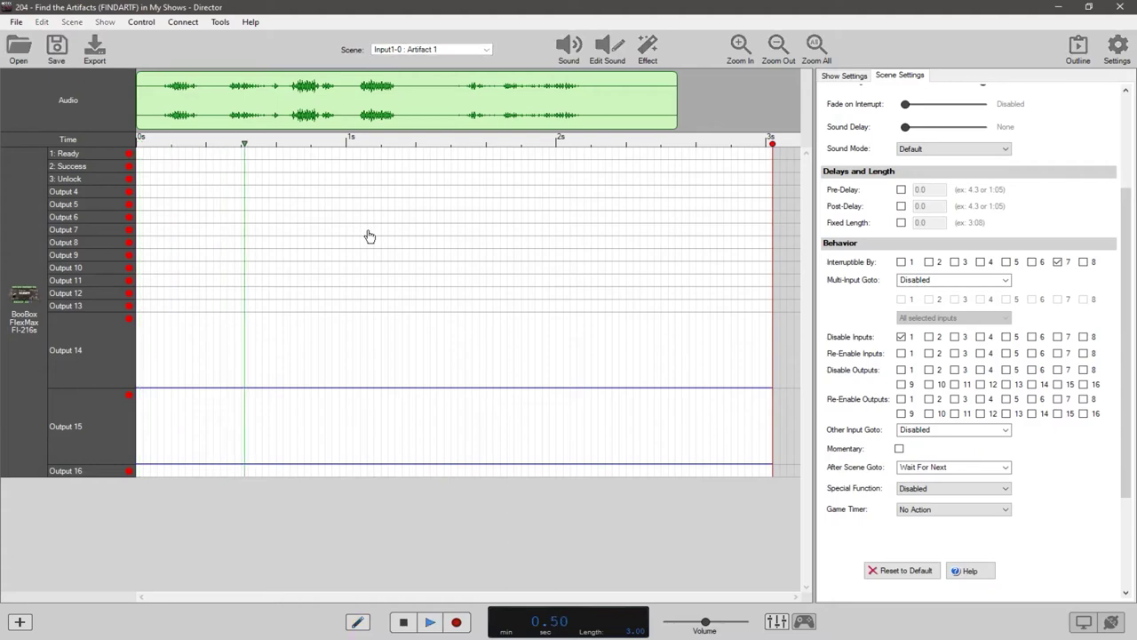
key(space)
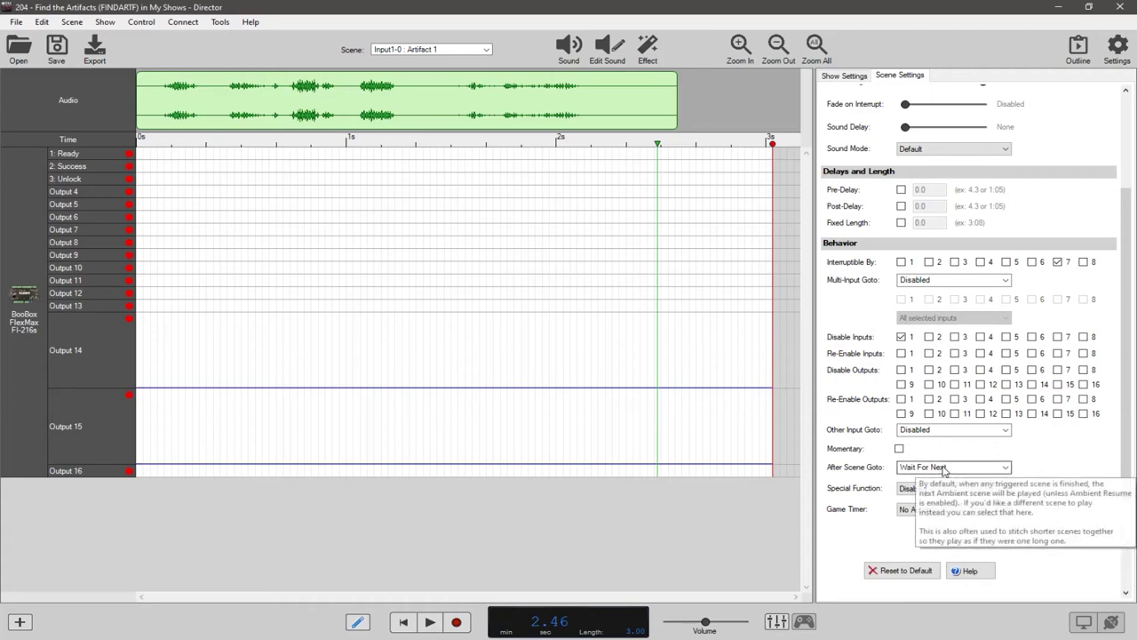
Step: Check the Disable Inputs setting of the Artifact 1 scene, and examine the Wait For Next scene's Interruptible By and Multi-Input Goto settings
click(901, 337)
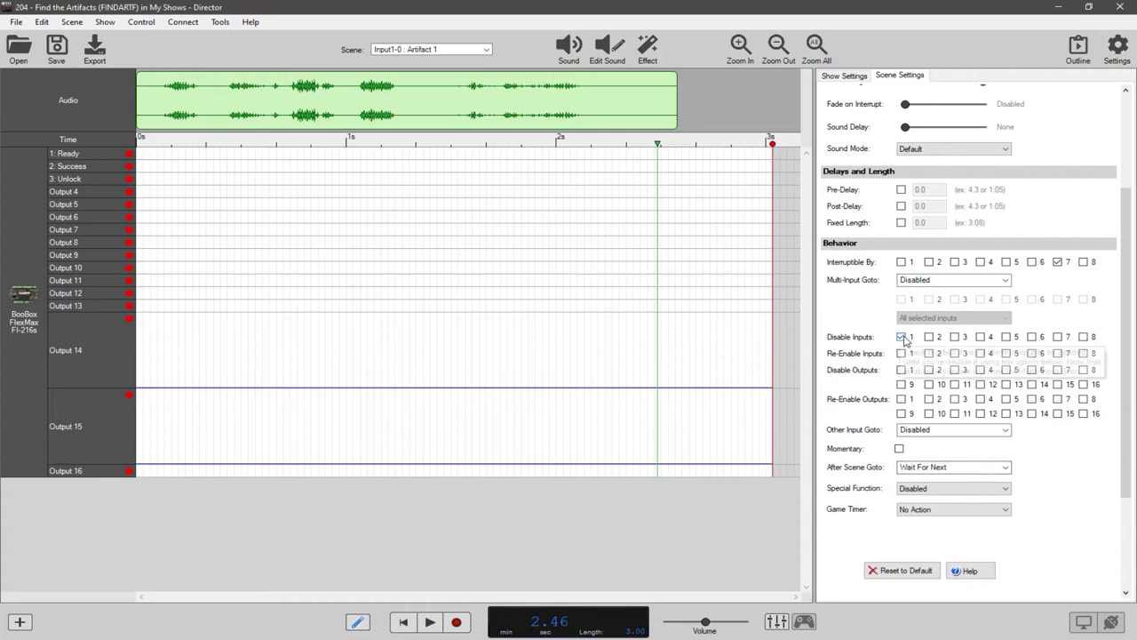
click(902, 337)
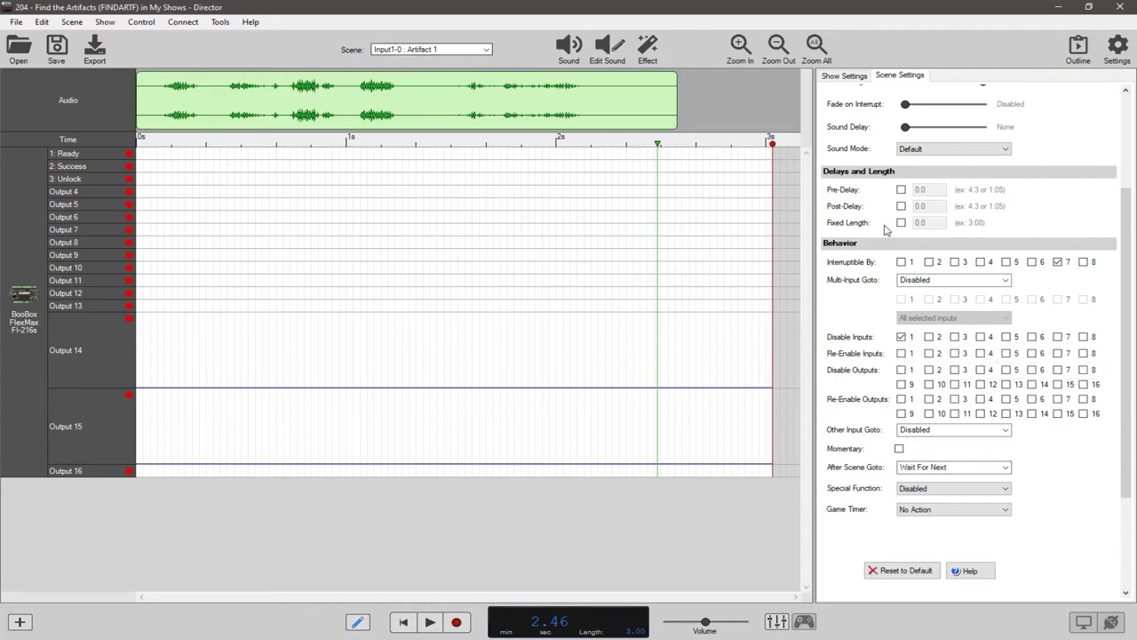
click(466, 50)
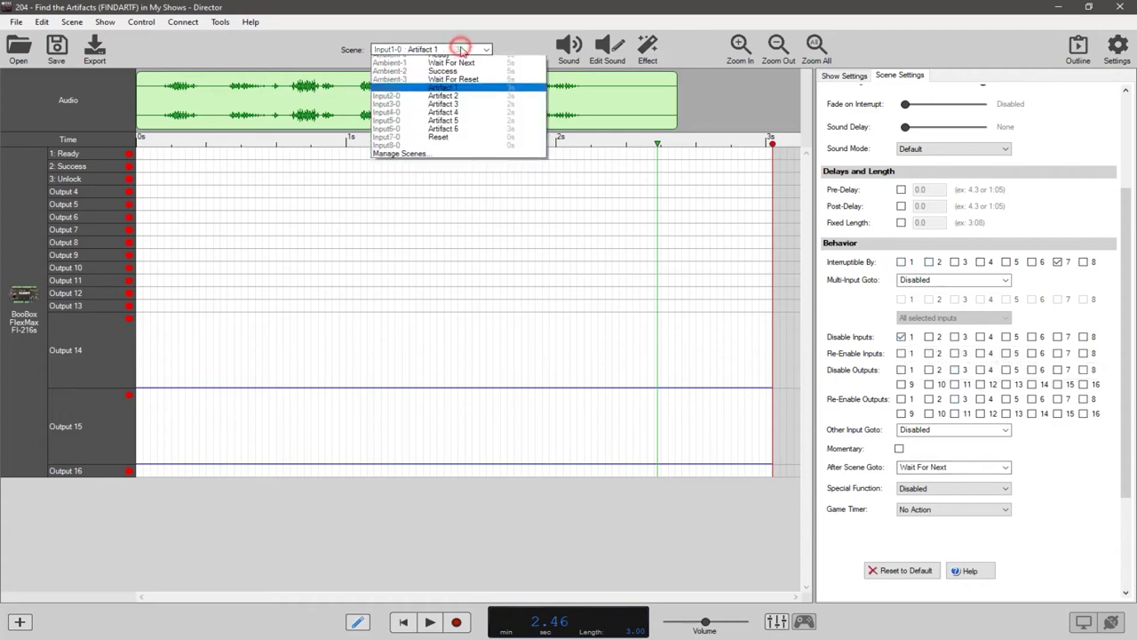
click(452, 70)
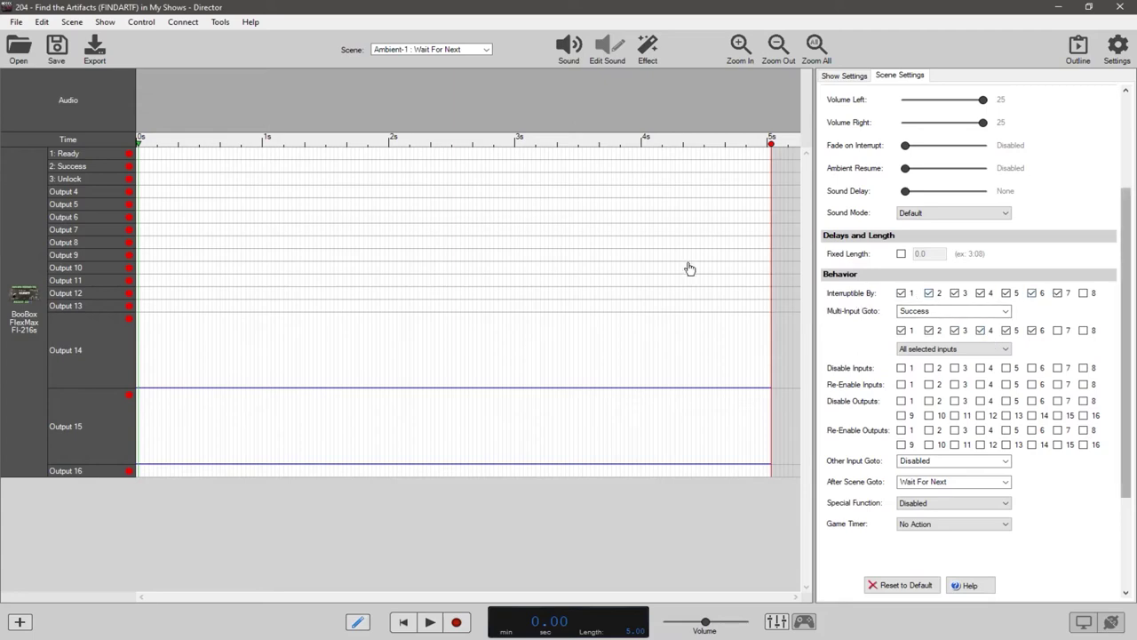
Step: Play the Artifact 2 scene and check its Disable Inputs setting, and return to the Wait For Next scene's Multi-Input Goto inputs
click(487, 50)
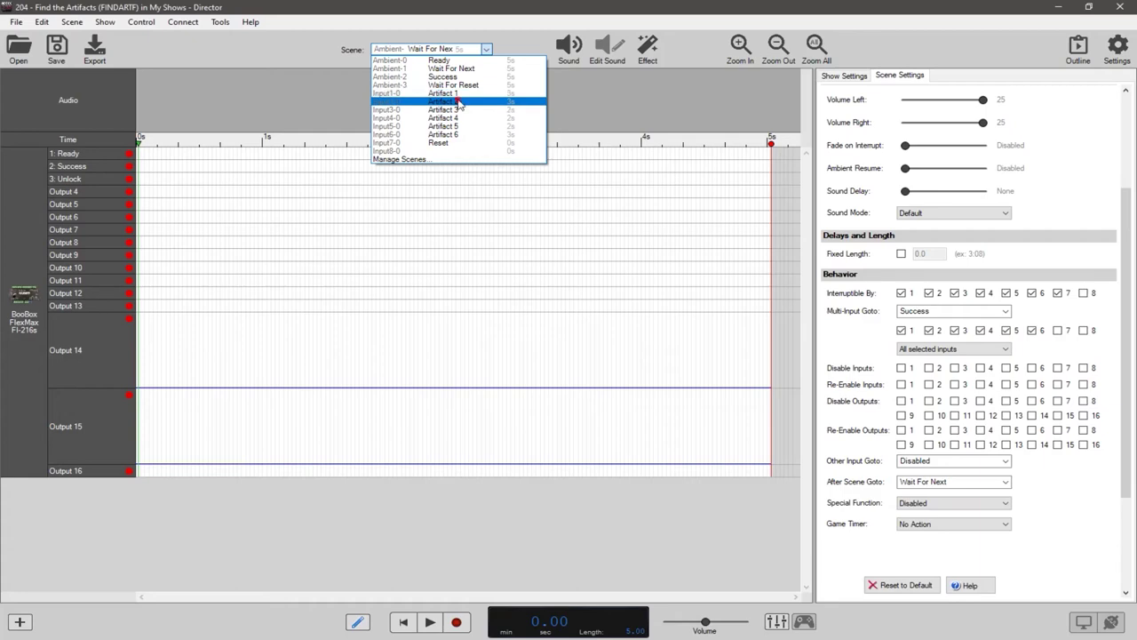
click(457, 101)
key(space)
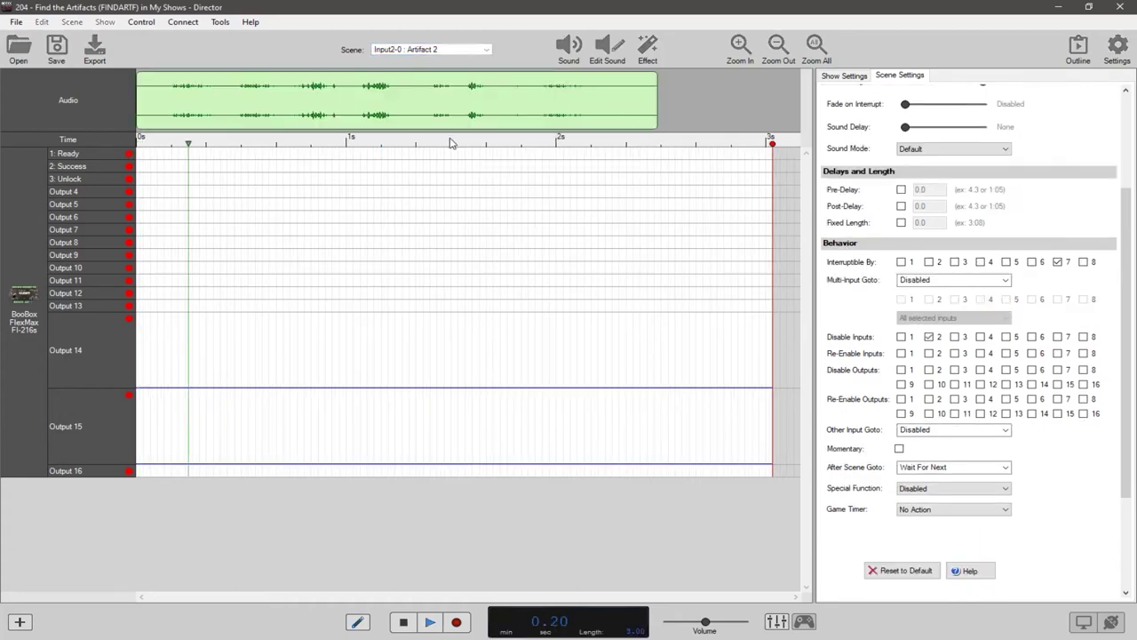
key(space)
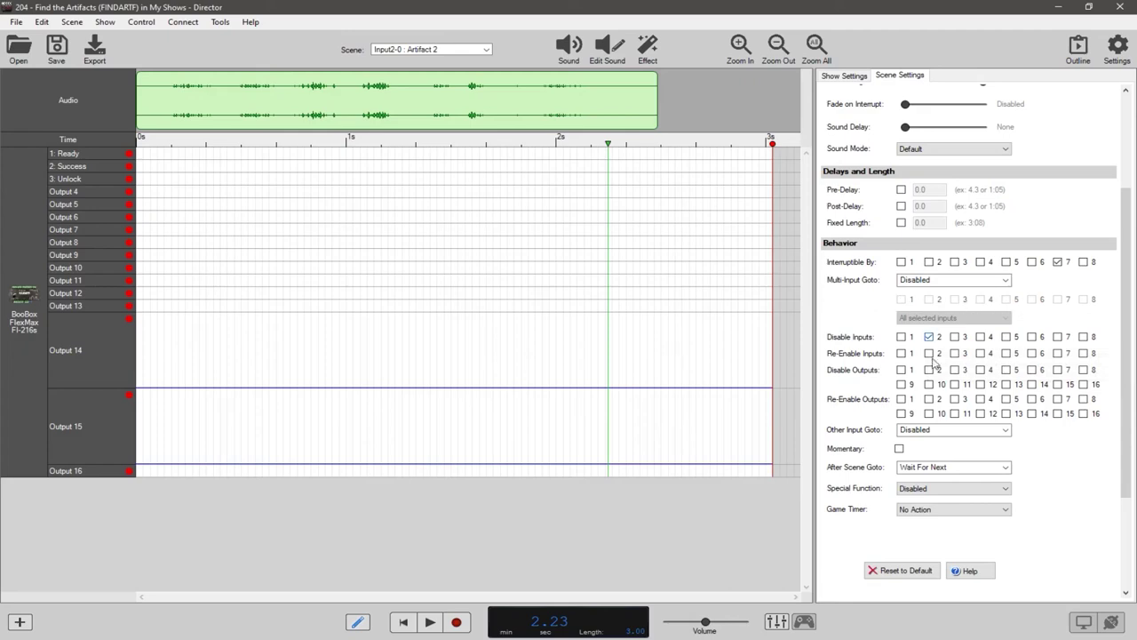
click(442, 49)
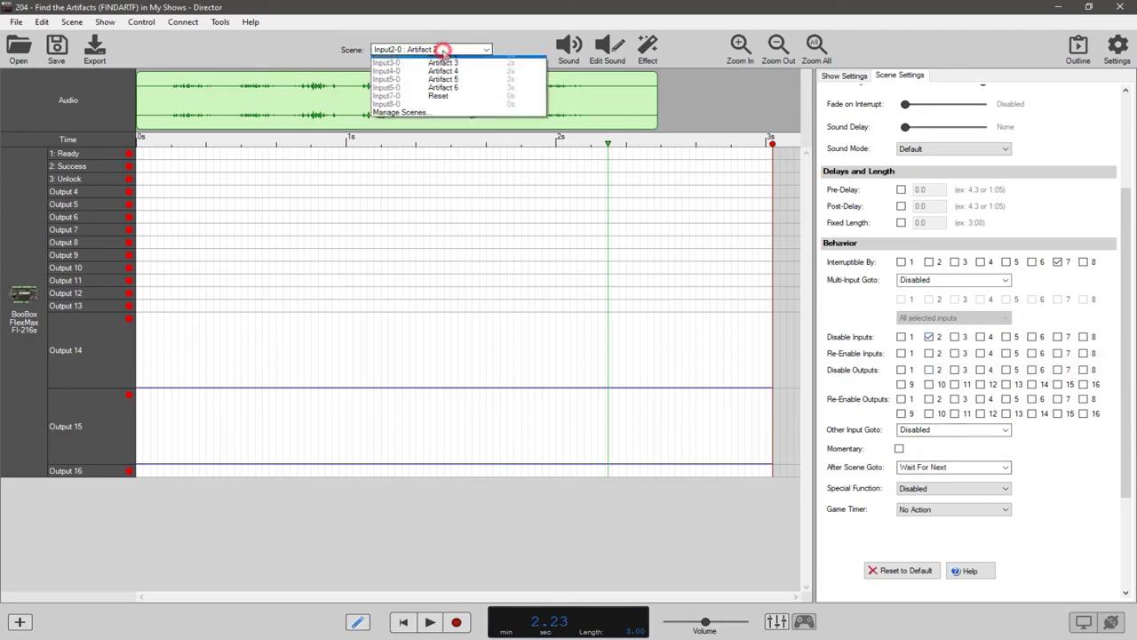
click(443, 54)
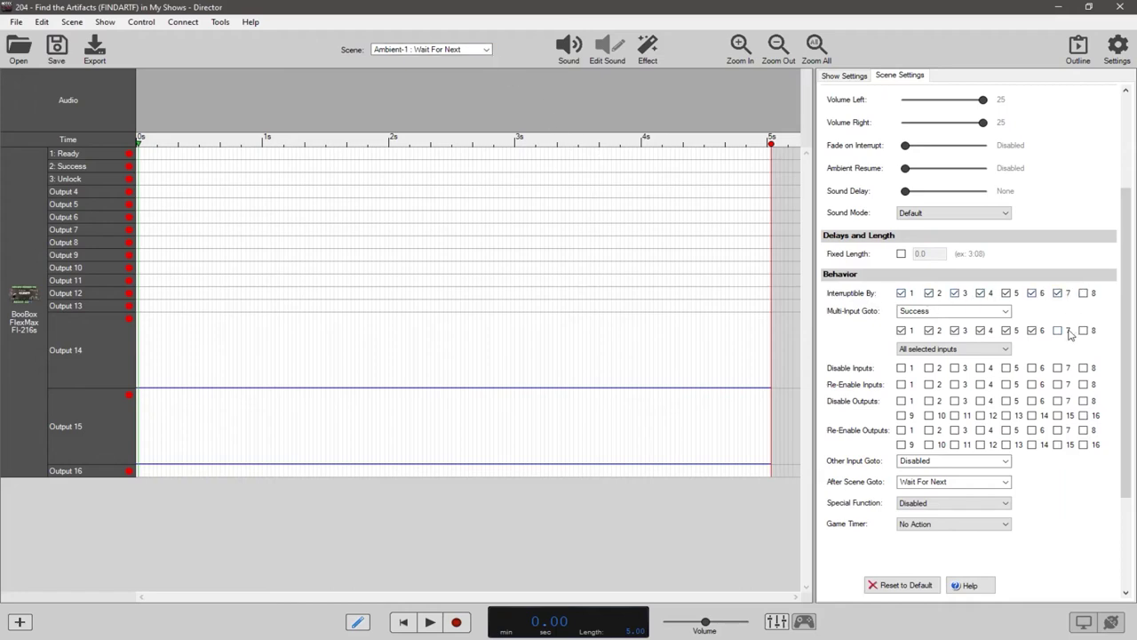
Step: Examine the Success scene's outputs and After Scene Goto, and open and play the Wait For Reset scene
click(483, 50)
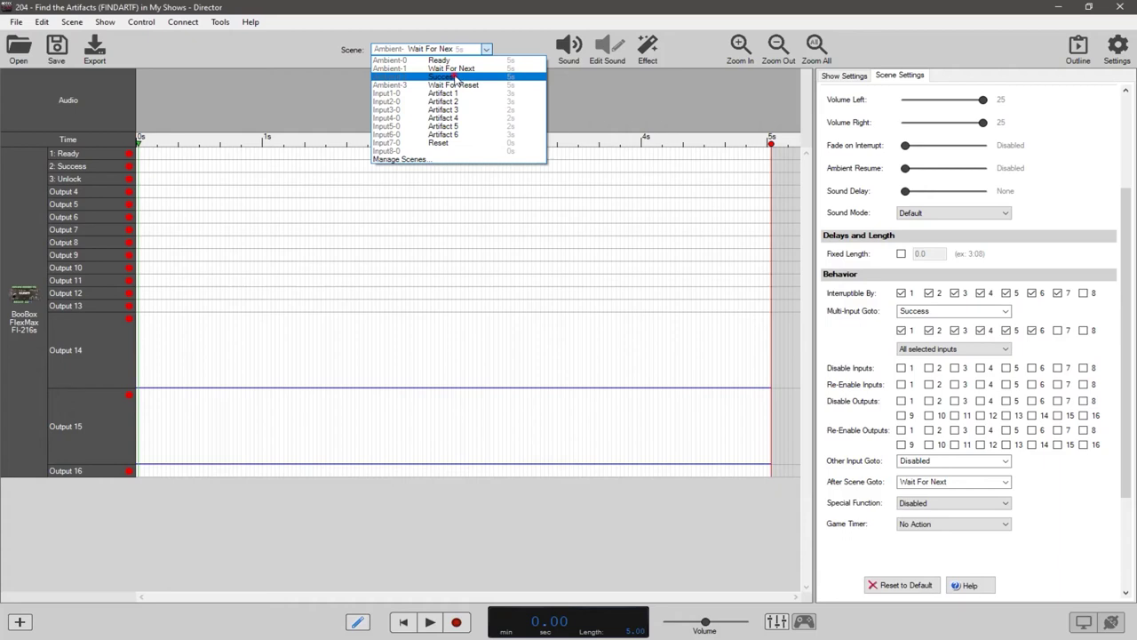
click(454, 76)
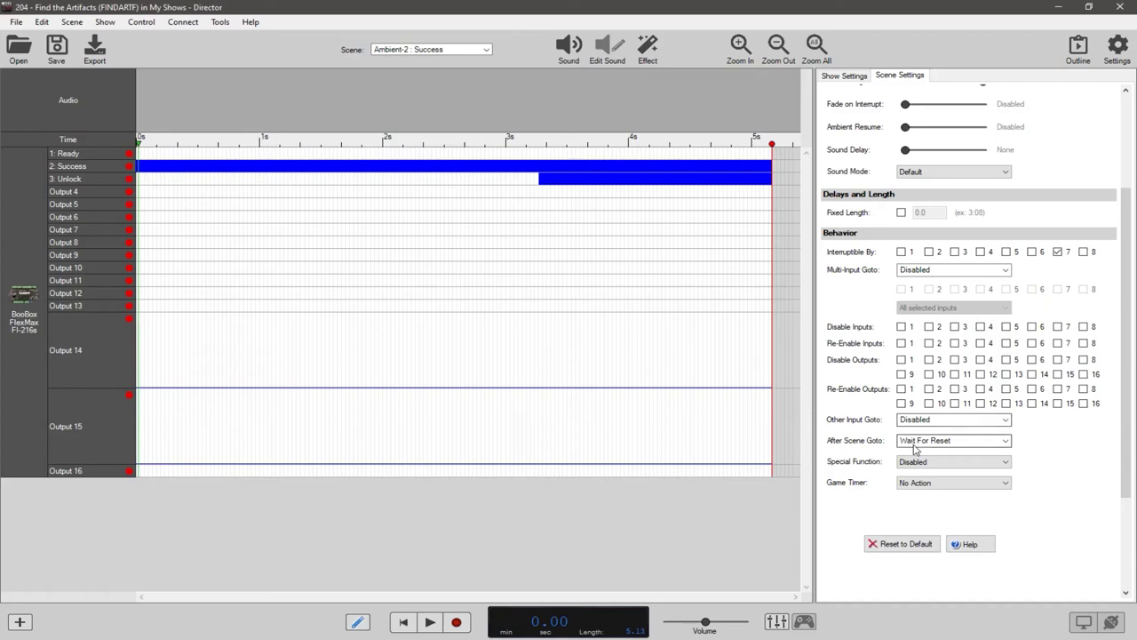
click(486, 50)
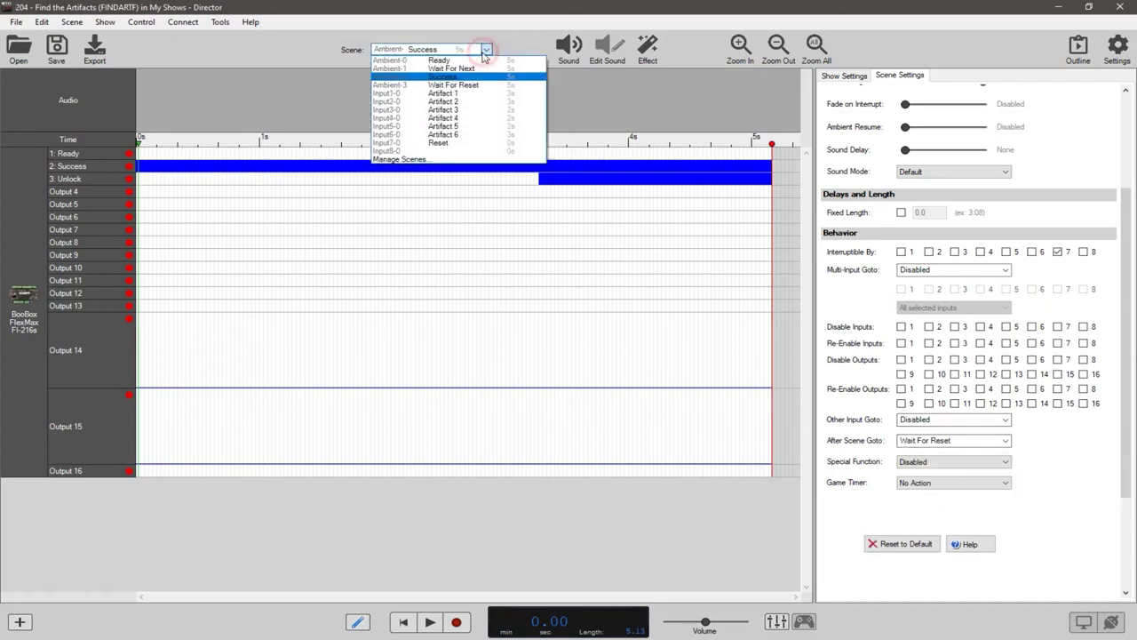
click(464, 84)
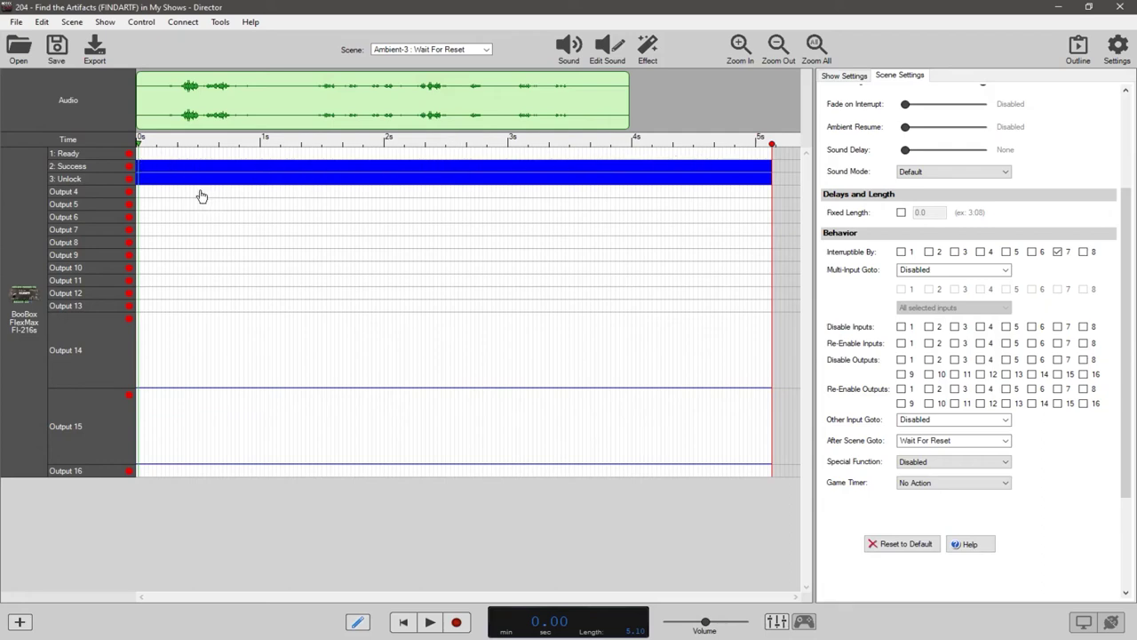
key(space)
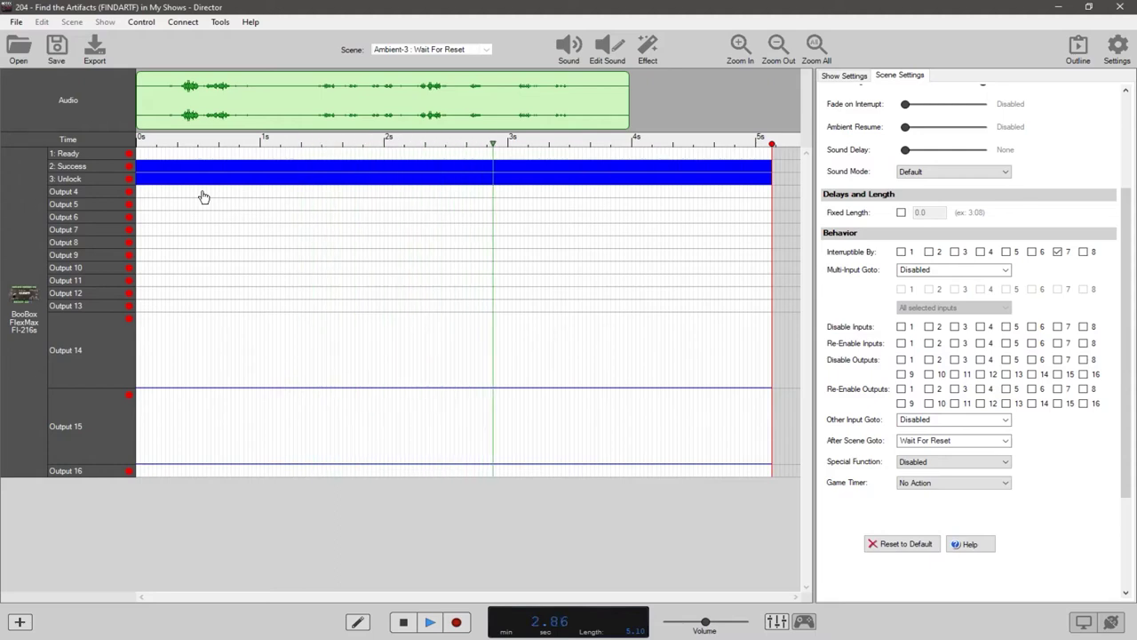
Step: Alternate between the Success and Wait For Reset scenes to compare their Success and Unlock outputs, and check what can interrupt Wait For Reset
click(486, 49)
click(455, 76)
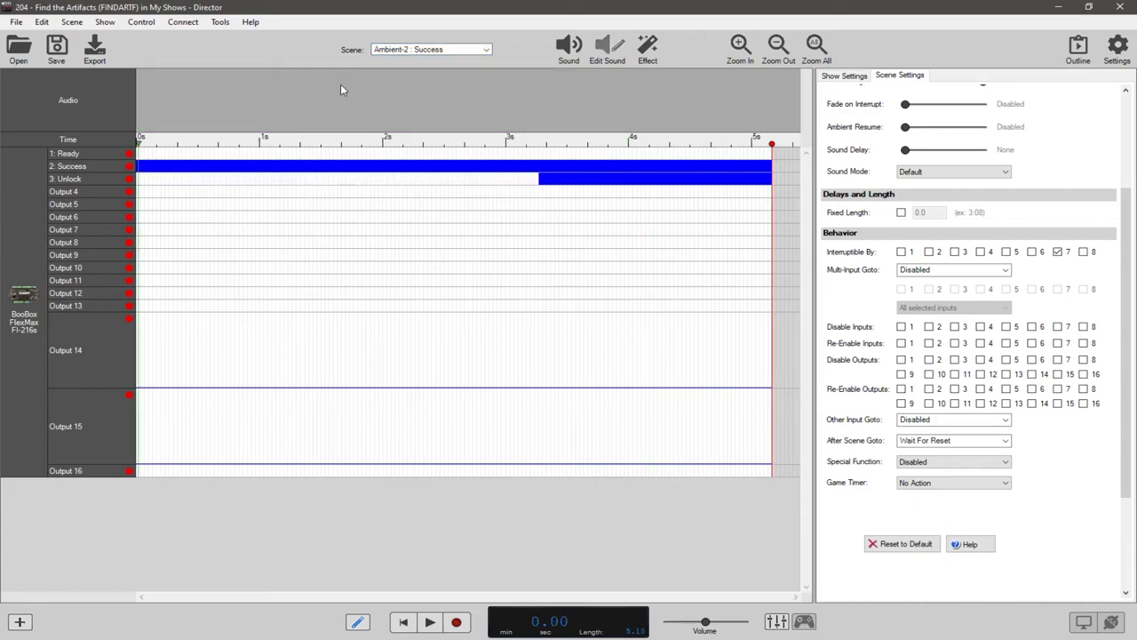
click(449, 51)
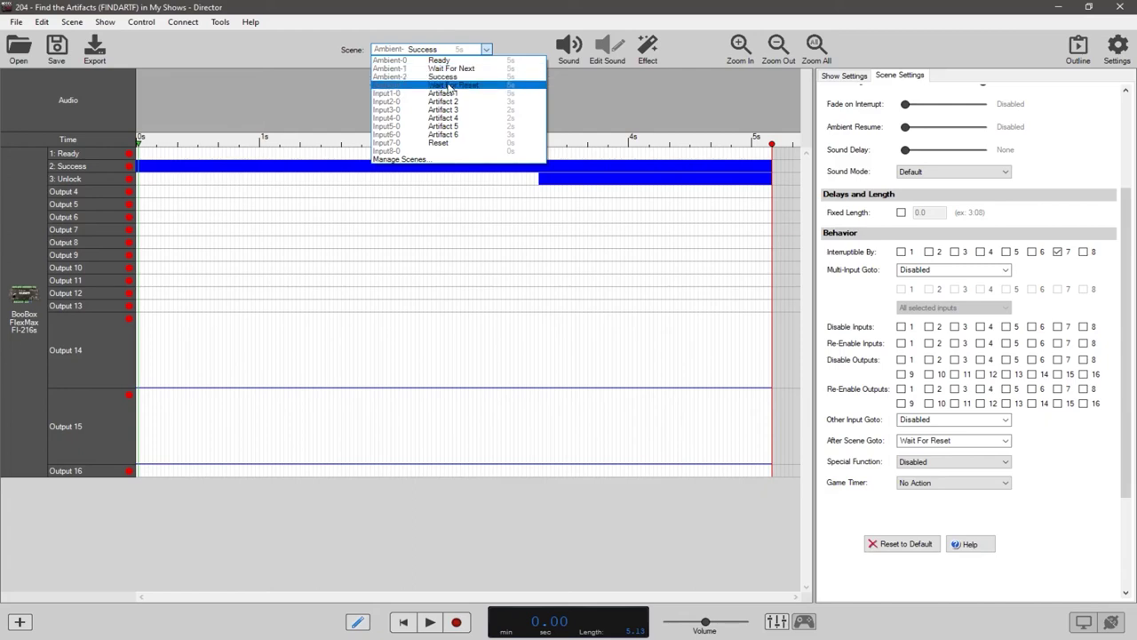
click(448, 86)
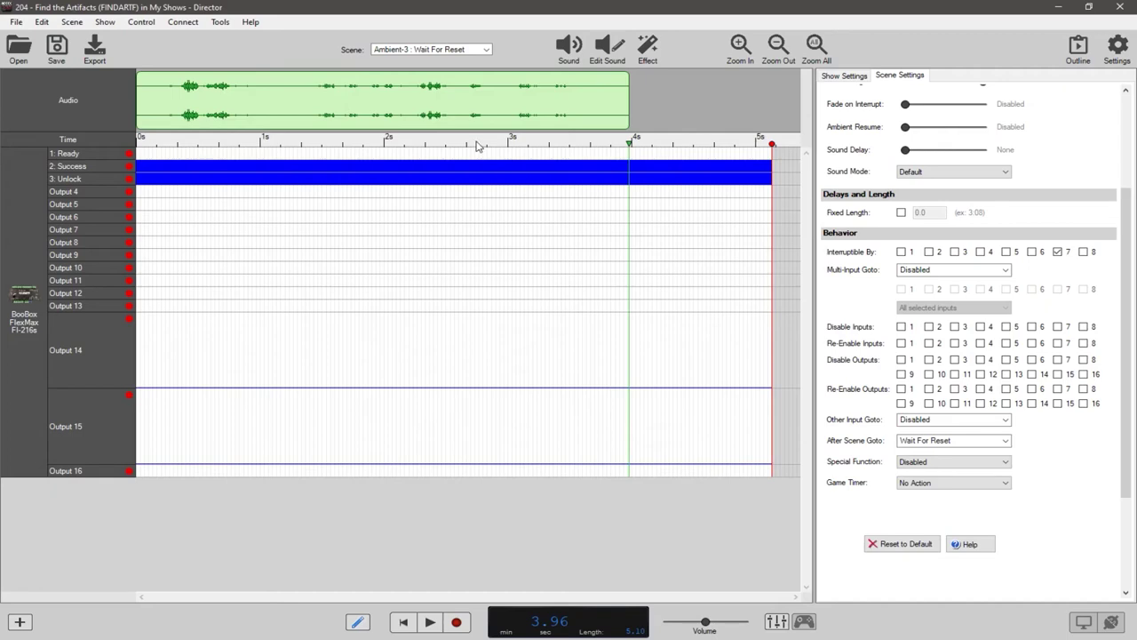
click(451, 50)
click(452, 74)
key(Down)
click(462, 50)
click(460, 84)
click(435, 51)
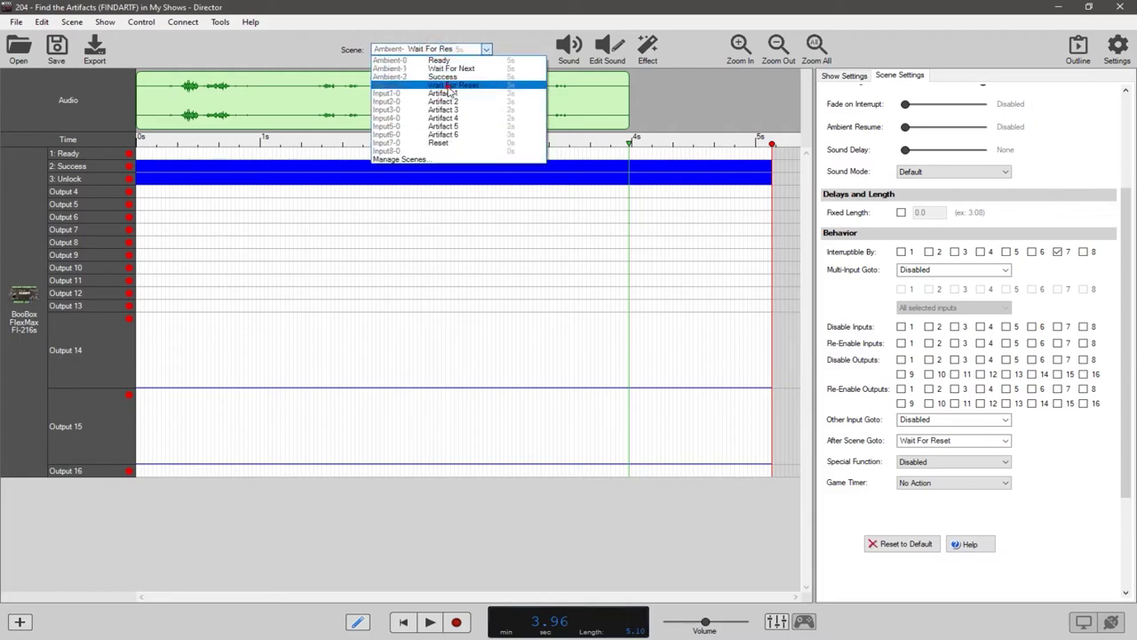
click(453, 87)
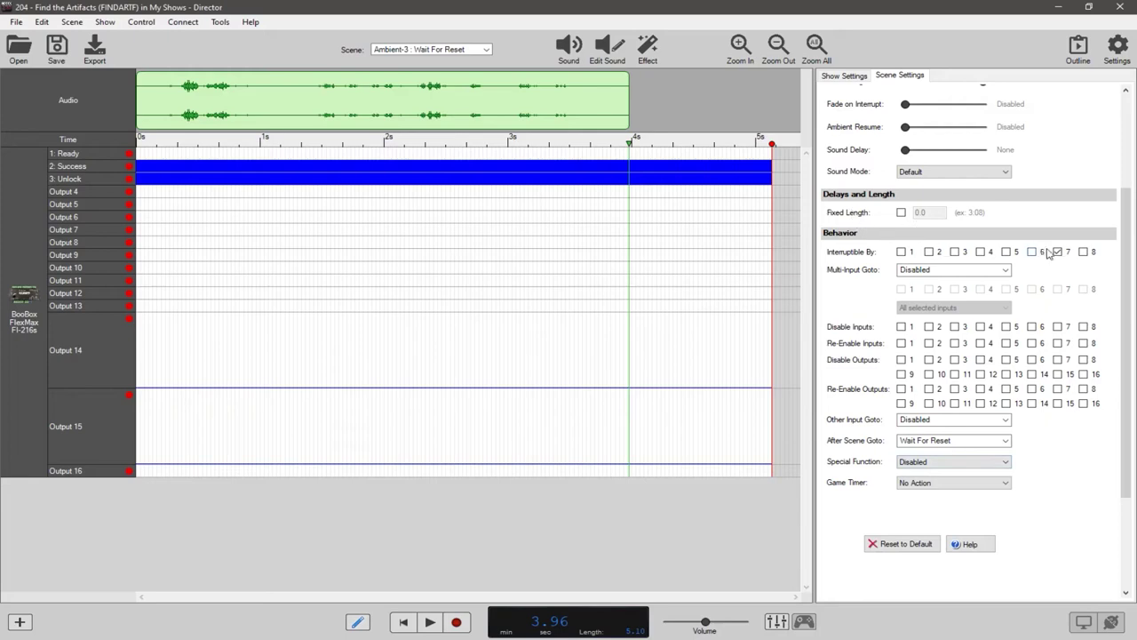
Step: Check the Reset scene's After Scene Goto, and review the Re-Enable Inputs setting of the Ready scene
click(486, 49)
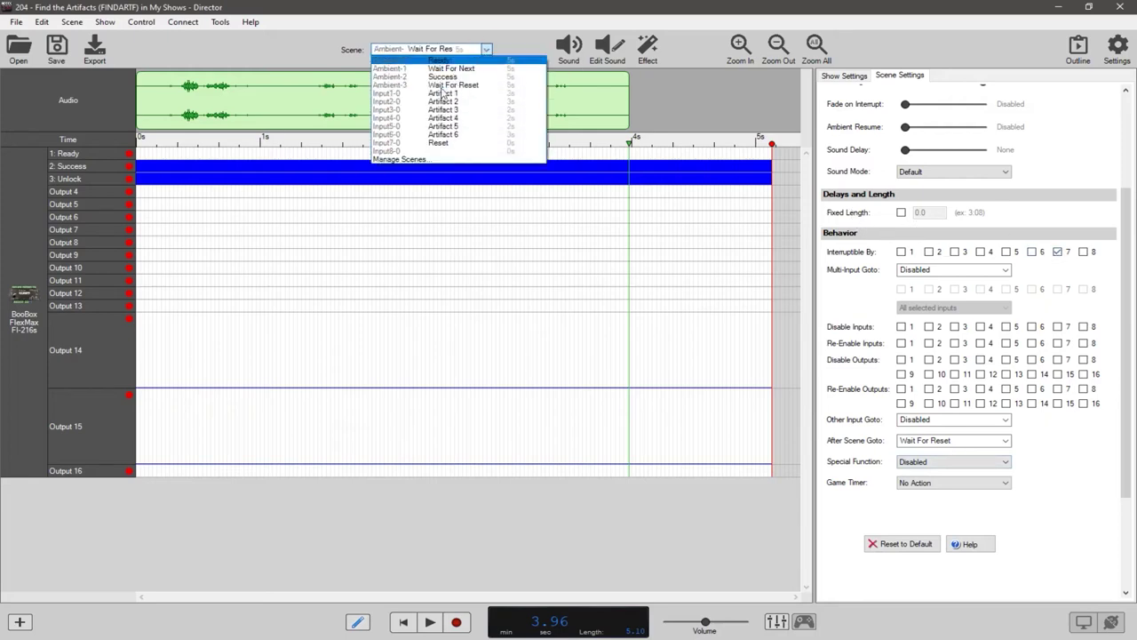
click(444, 145)
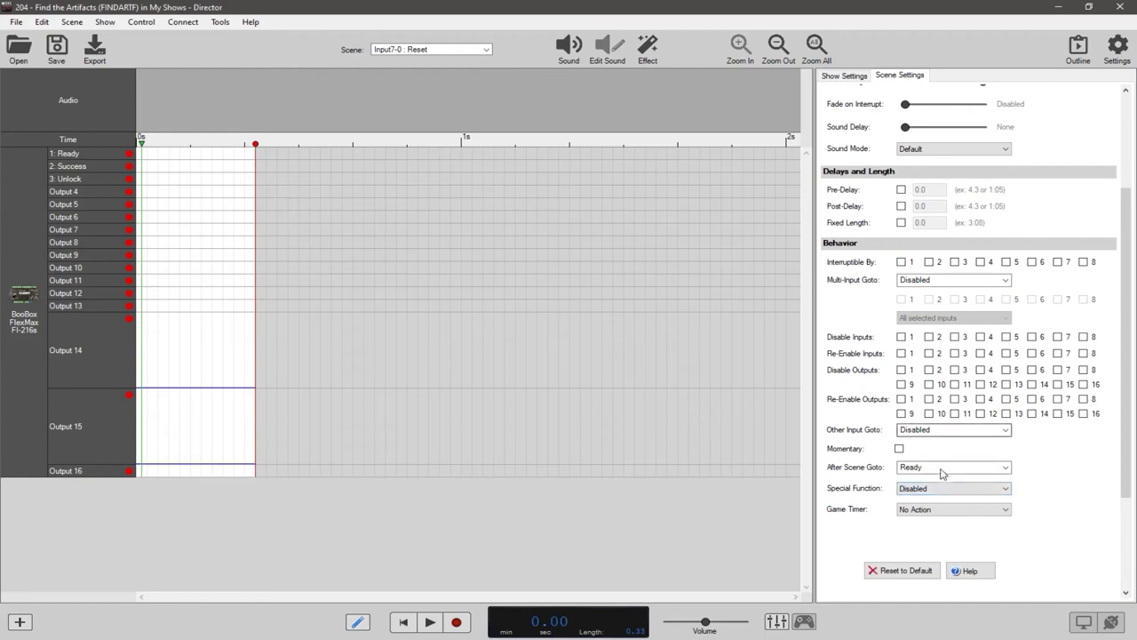
click(486, 49)
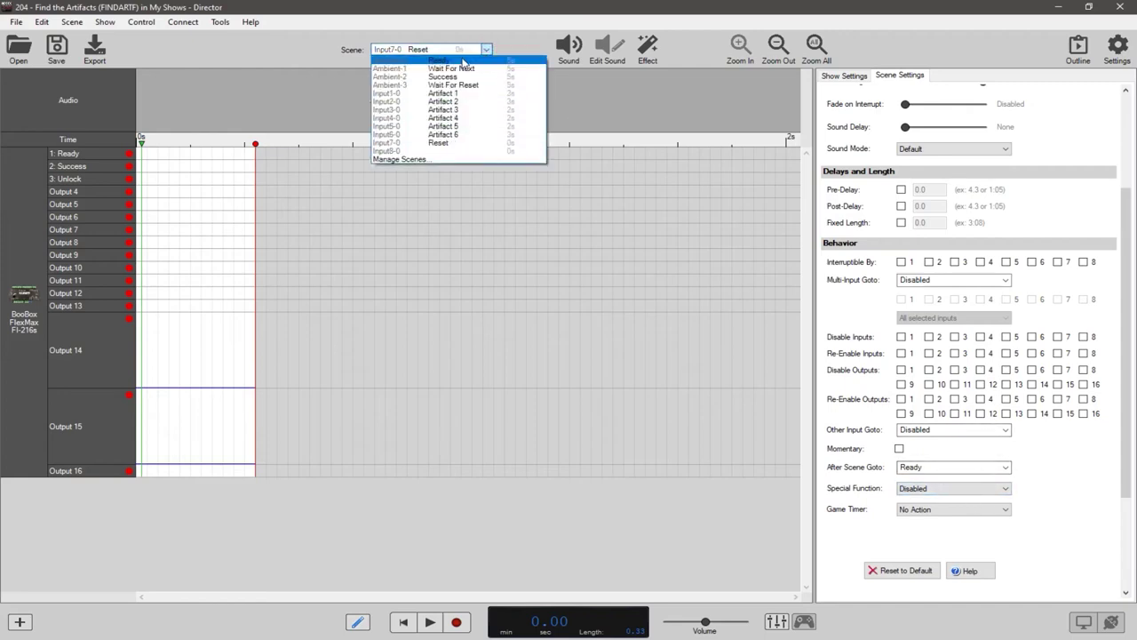
click(462, 61)
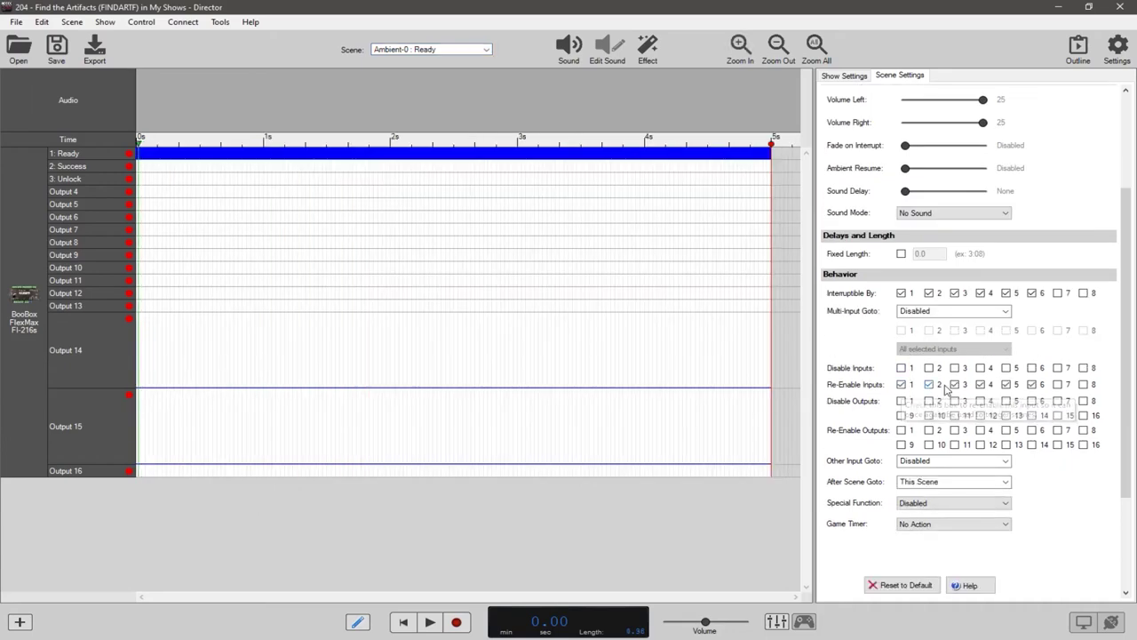
click(1033, 384)
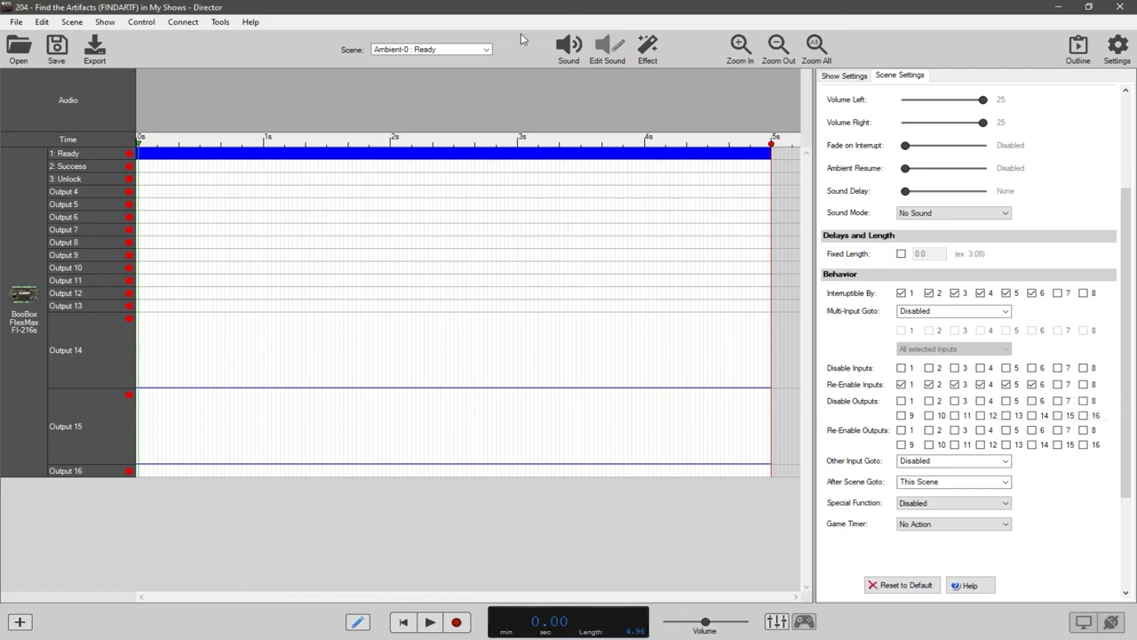
Step: Leave the Find the Artifacts scenes and read the Two Input Secret Code description on the Director Show Examples page
click(487, 50)
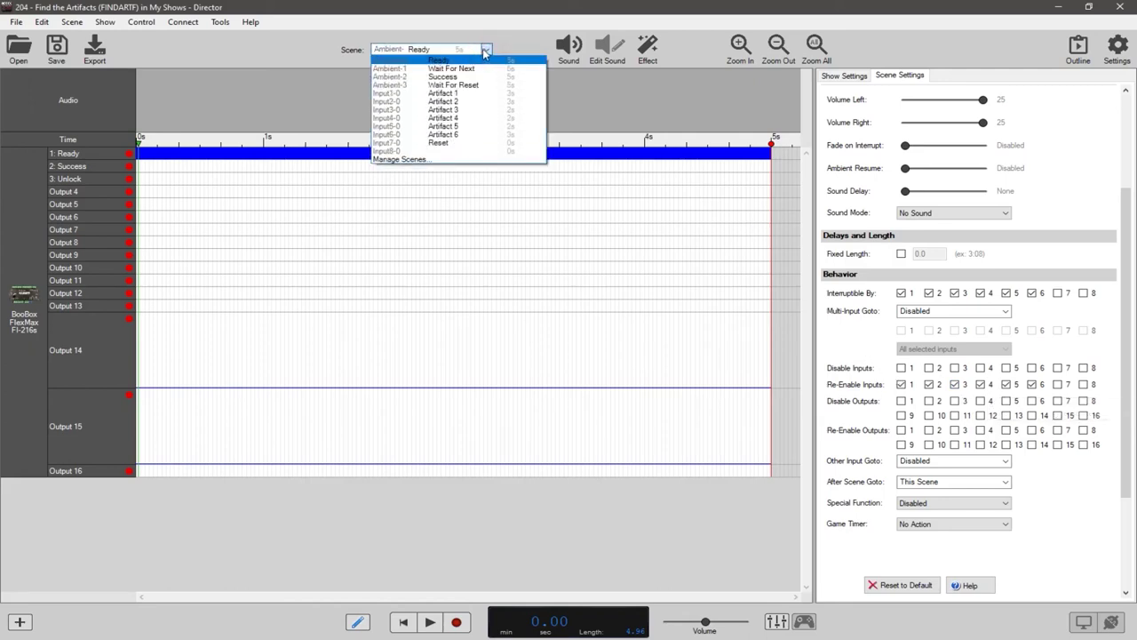
click(484, 53)
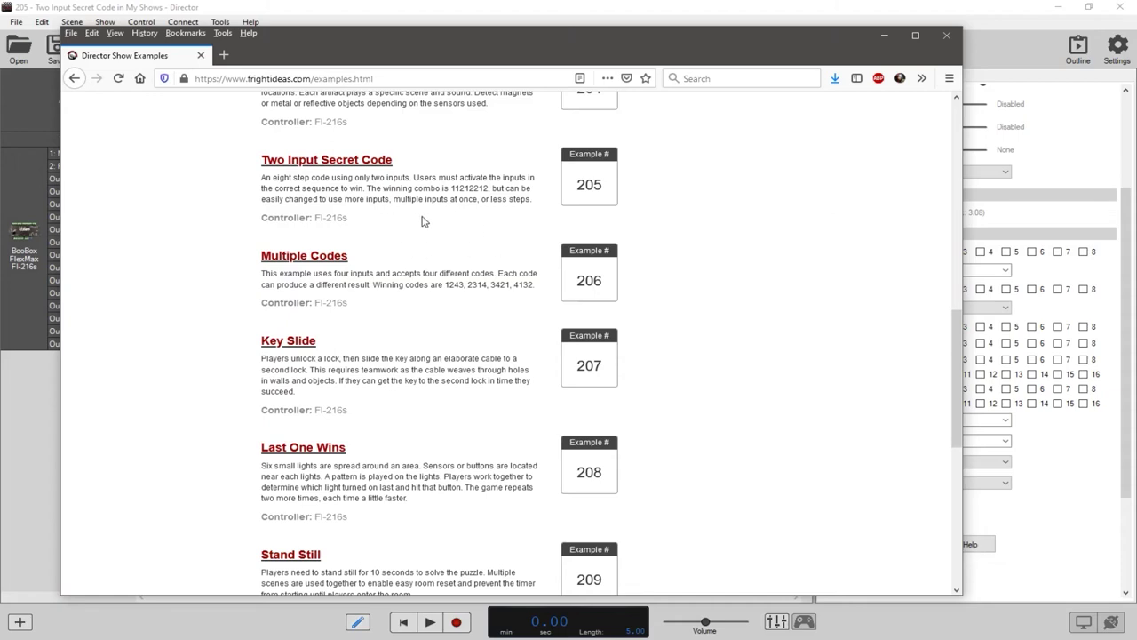
drag(453, 188, 490, 187)
click(434, 197)
drag(666, 51, 0, 40)
Step: Switch to Director with the Two Input Secret Code show and examine the Idle scene's Multi-Input Goto settings
click(482, 12)
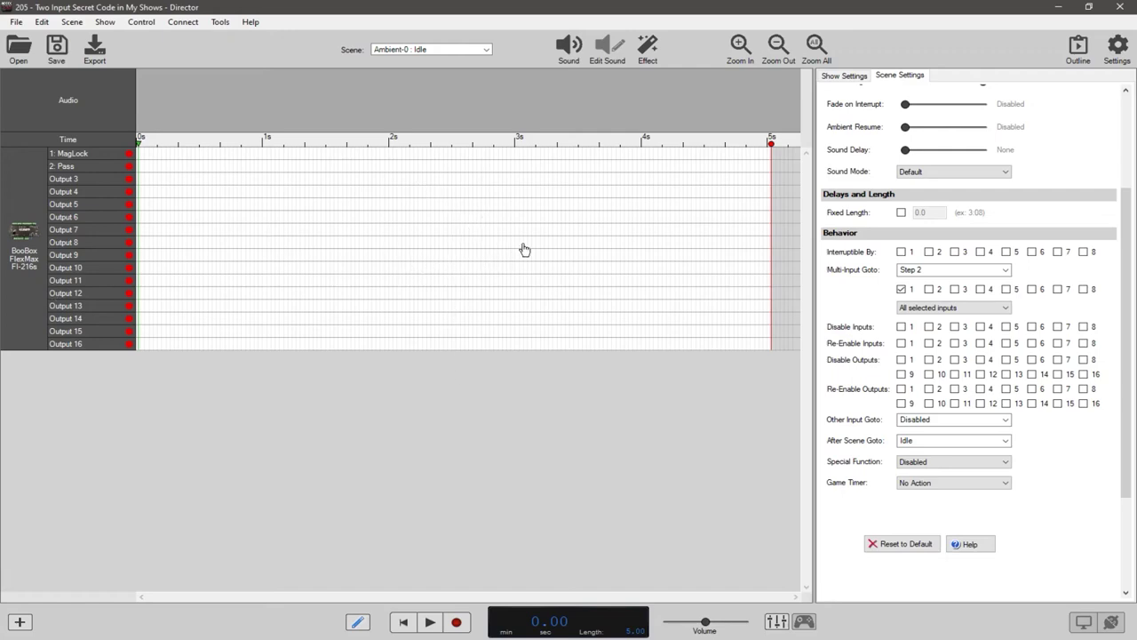
click(474, 48)
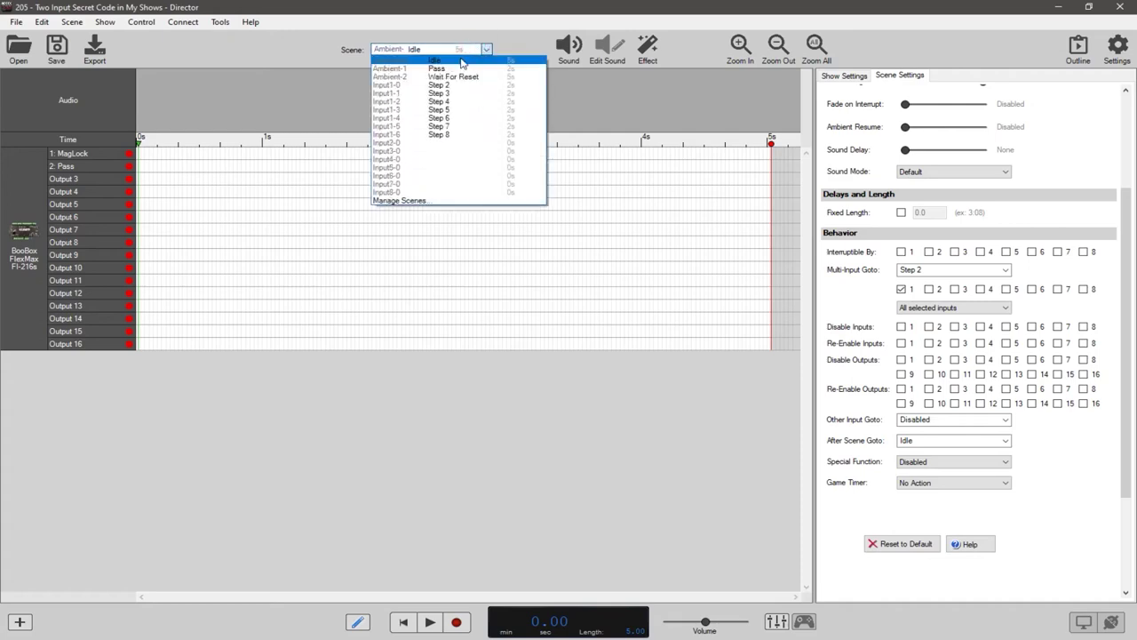
click(460, 62)
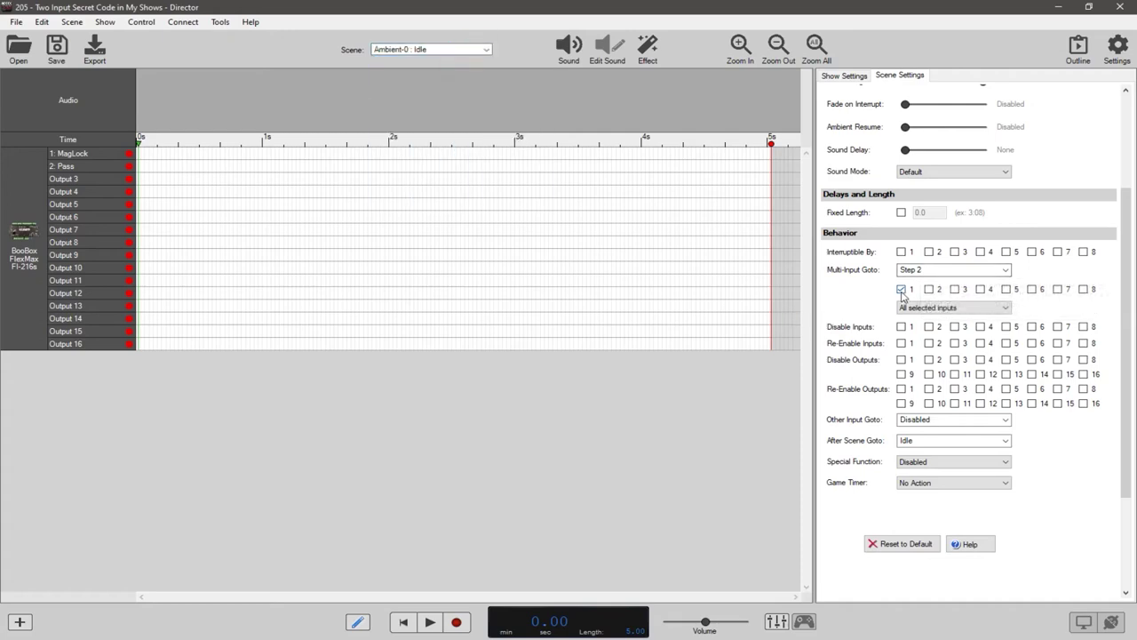
Step: Check in the show settings which inputs are set as Single Shot Inputs
click(857, 76)
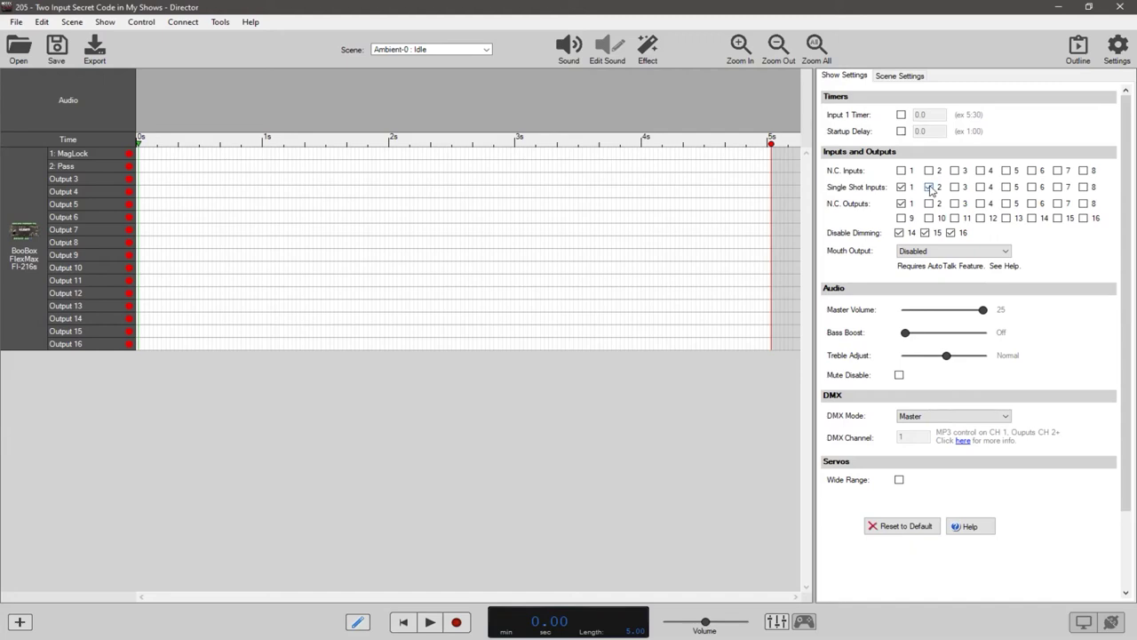
click(929, 187)
click(930, 188)
Step: Return from the Pass scene to the Idle scene and show its scene settings
click(484, 51)
click(455, 59)
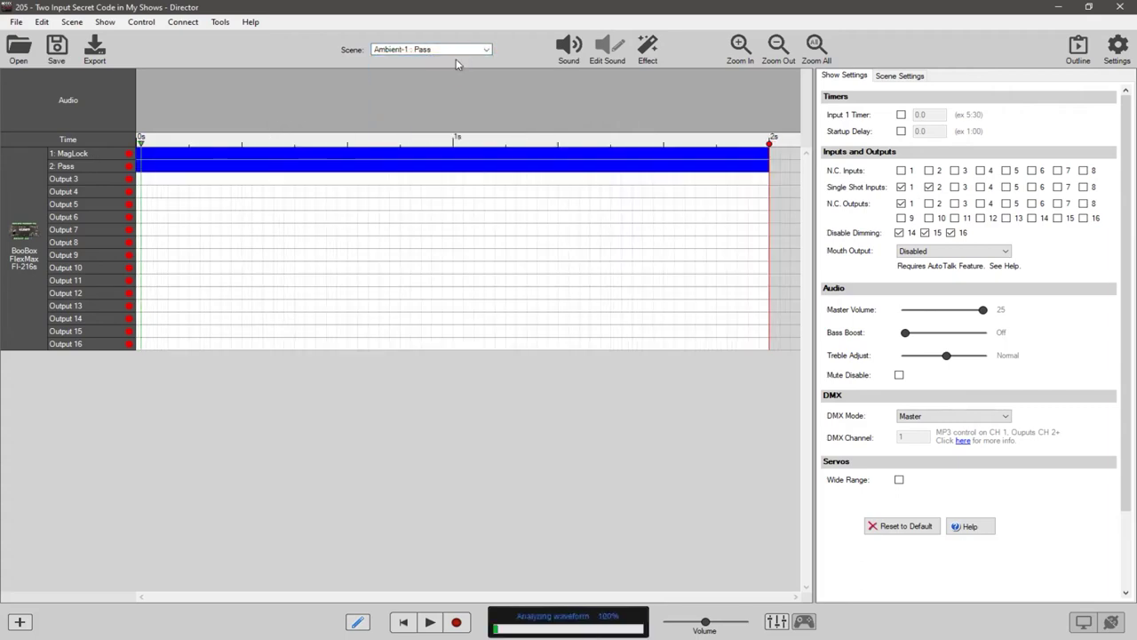
click(458, 50)
scroll(458, 80, up, 5)
click(454, 58)
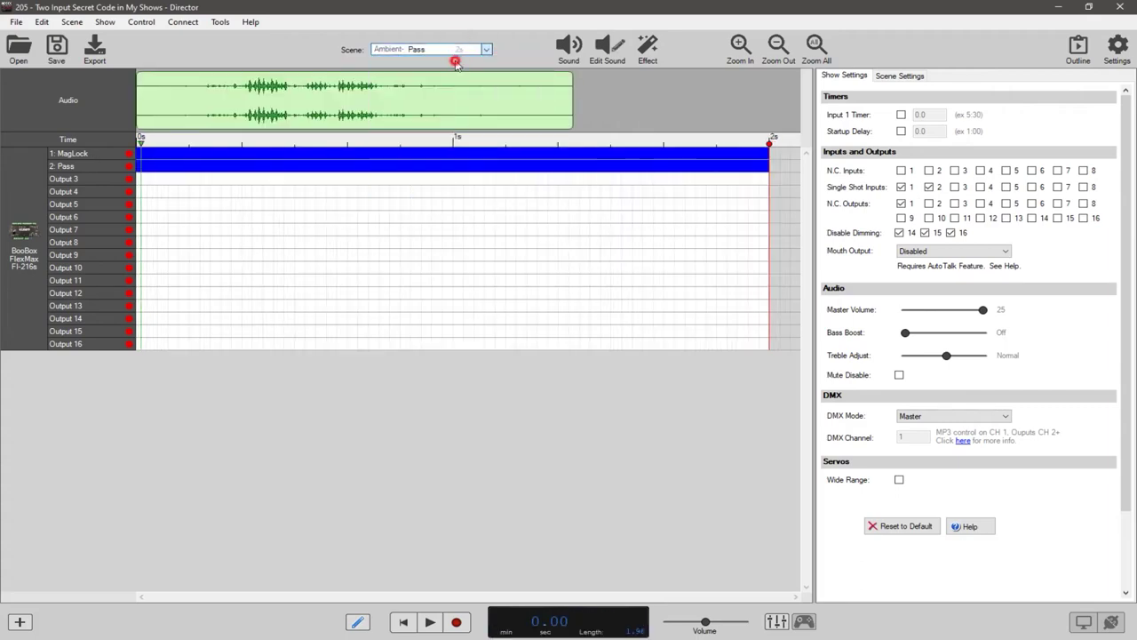
click(898, 76)
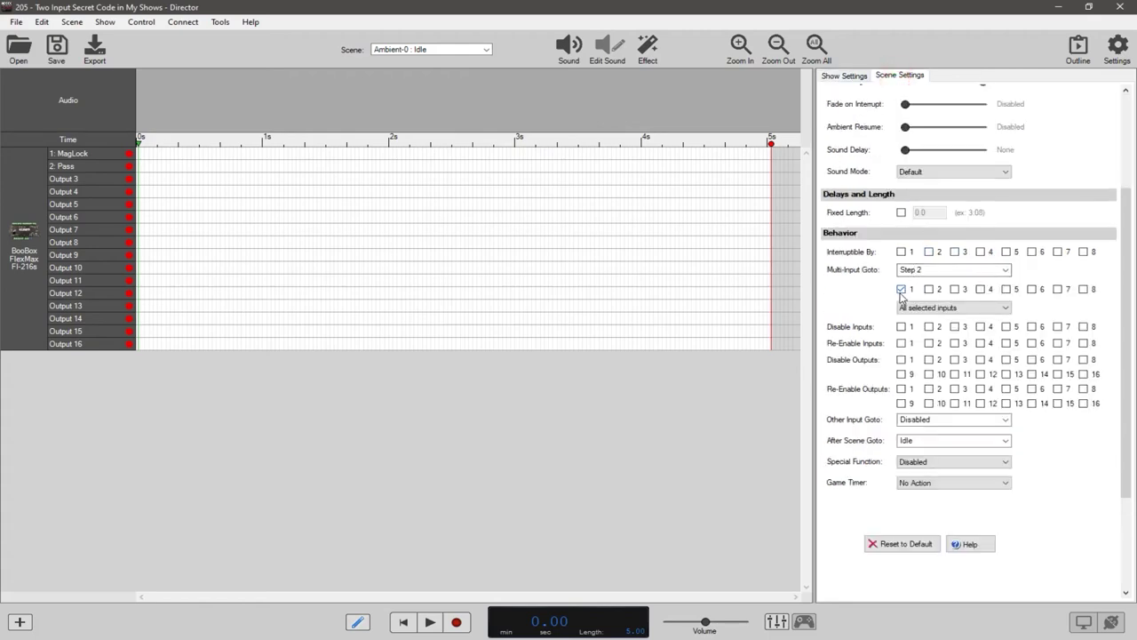
Step: Alternate between the Idle and Step 2 scenes to compare their Multi-Input Goto and Other Input Goto settings
click(481, 50)
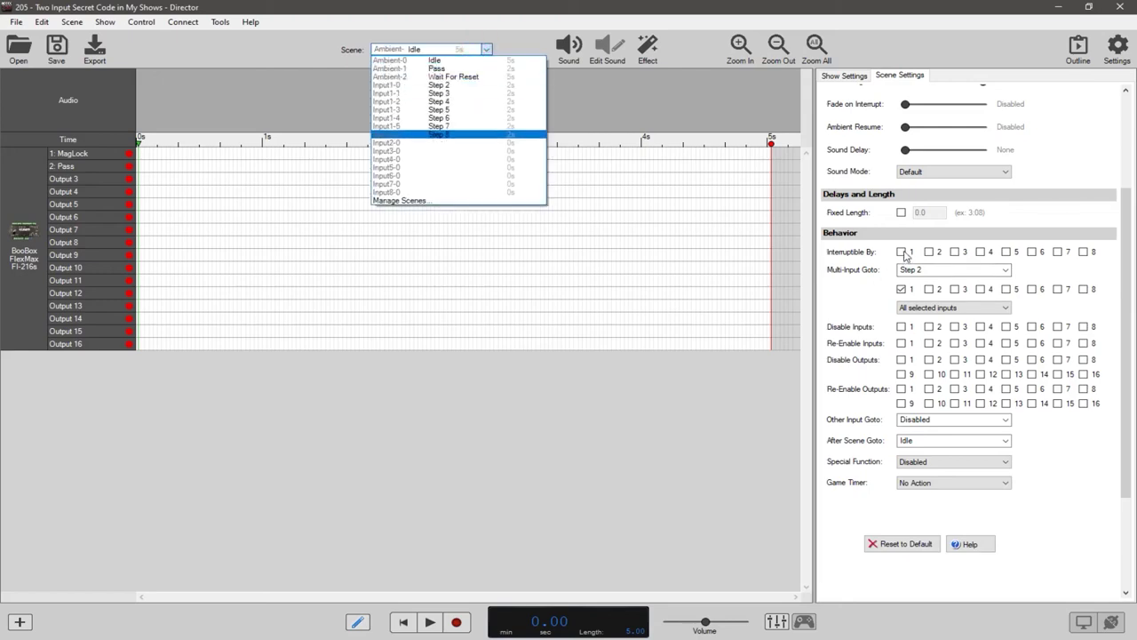
click(453, 86)
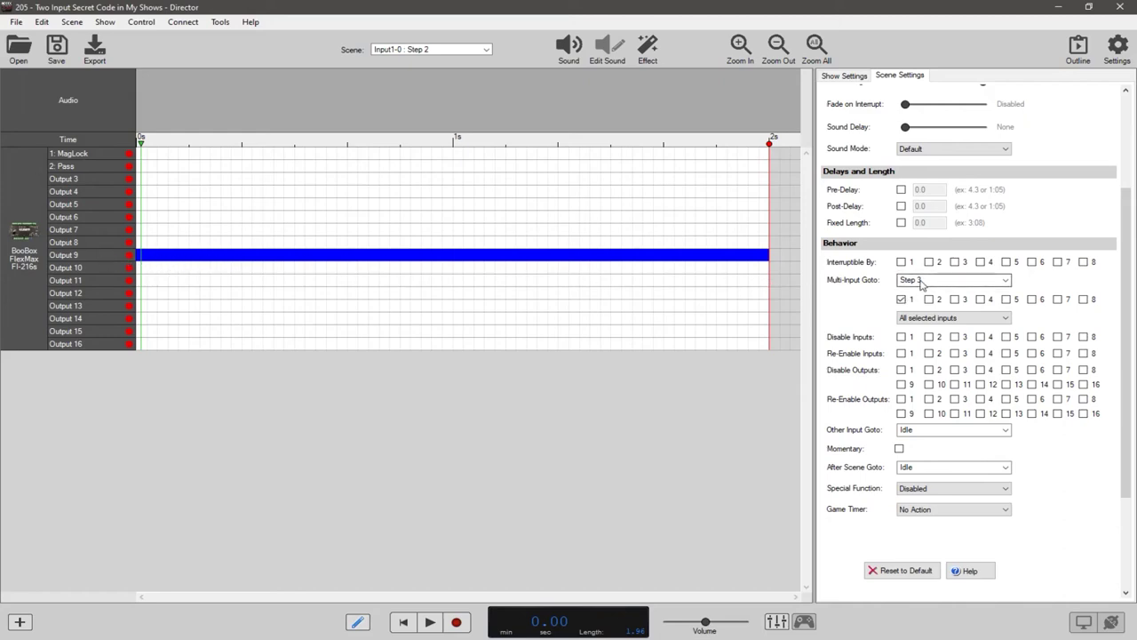
click(484, 49)
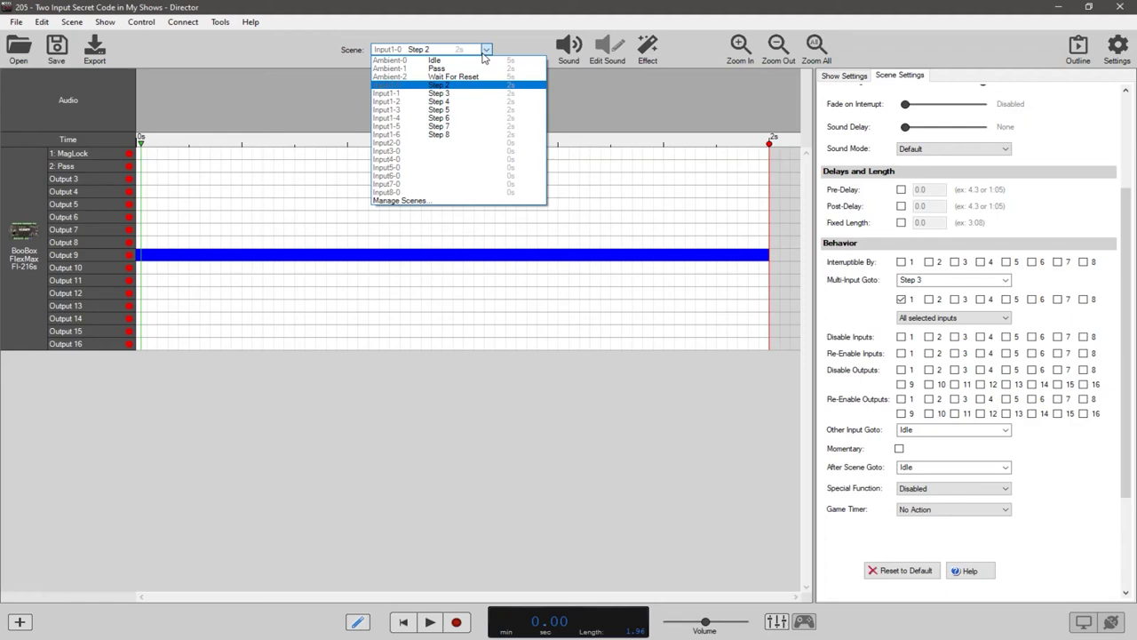
click(472, 60)
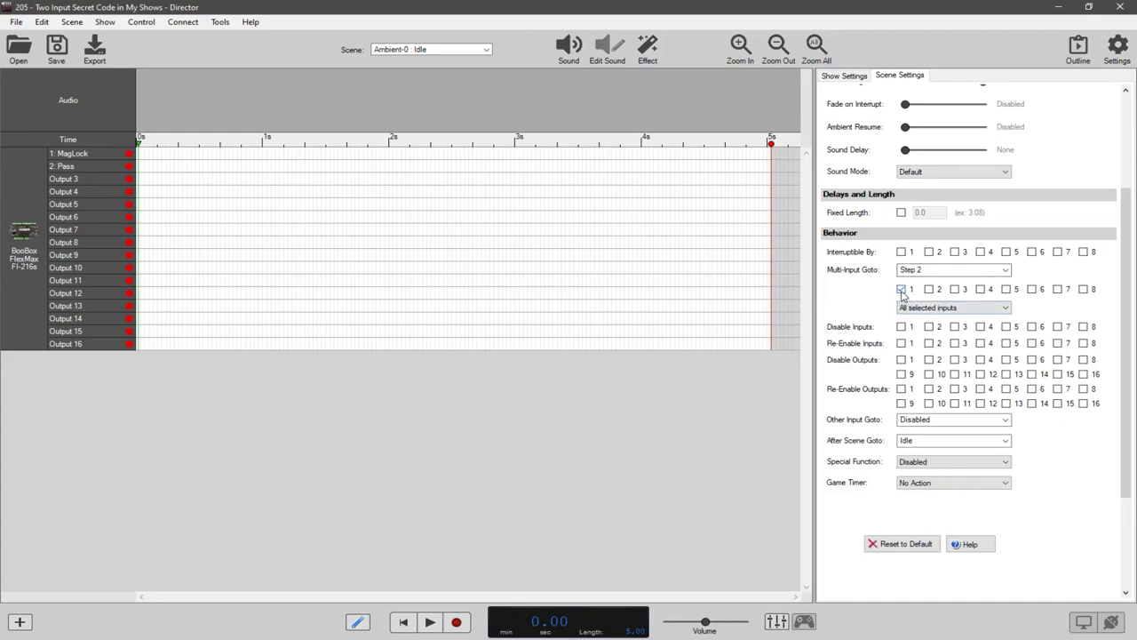
click(487, 49)
scroll(458, 89, up, 1)
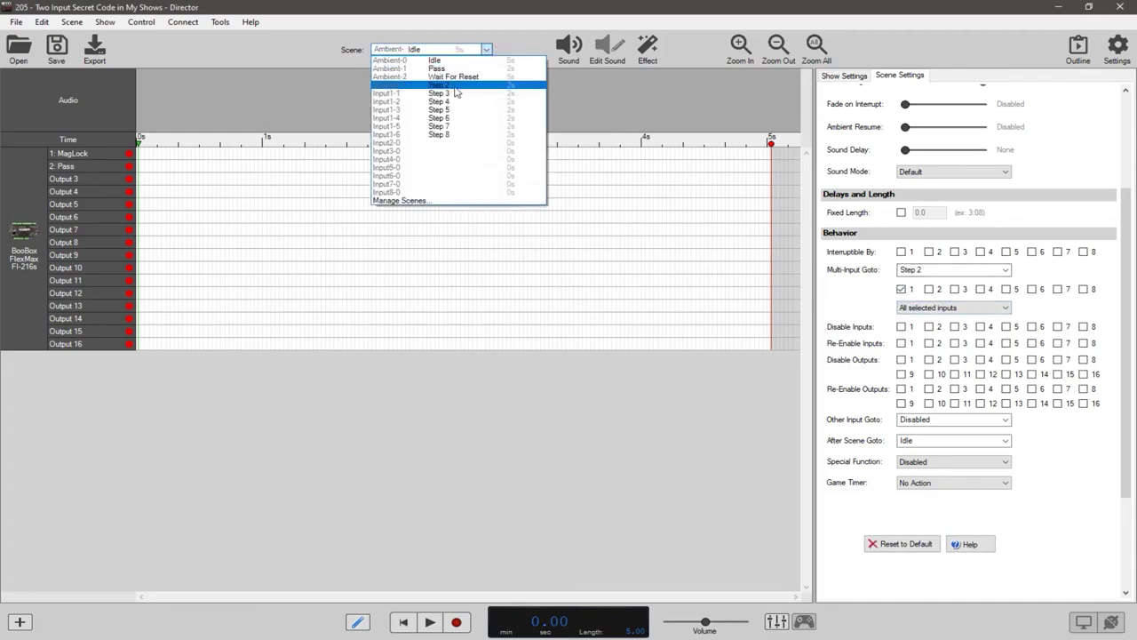
click(454, 85)
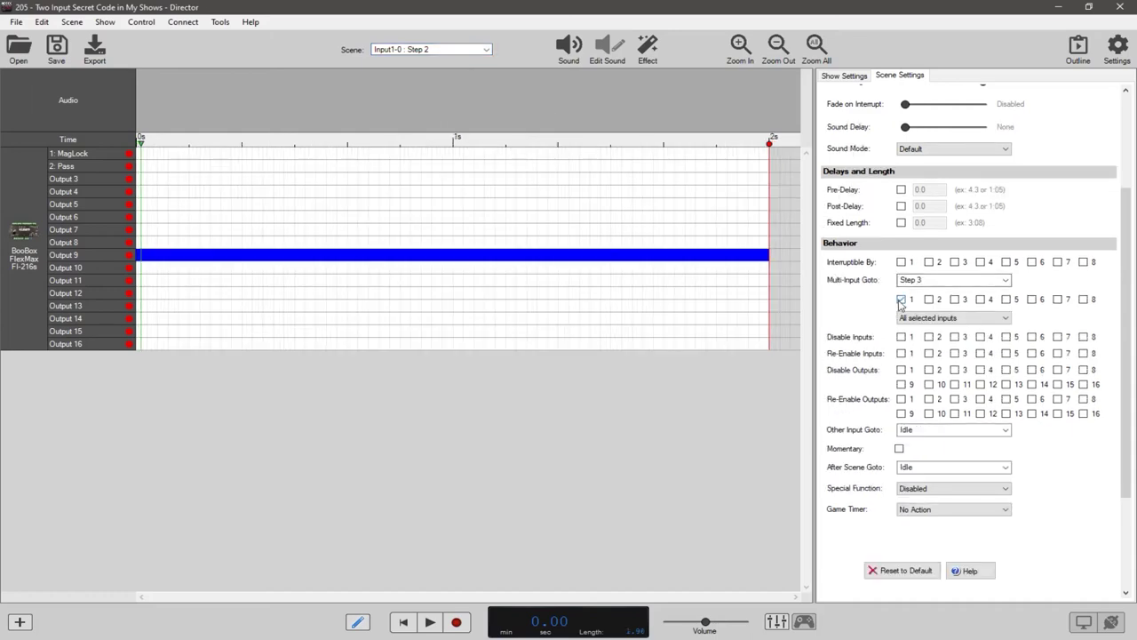
Step: Go through the Step 3, Step 4 and Step 5 scenes and examine which input advances each one
click(487, 49)
scroll(453, 89, down, 2)
click(451, 92)
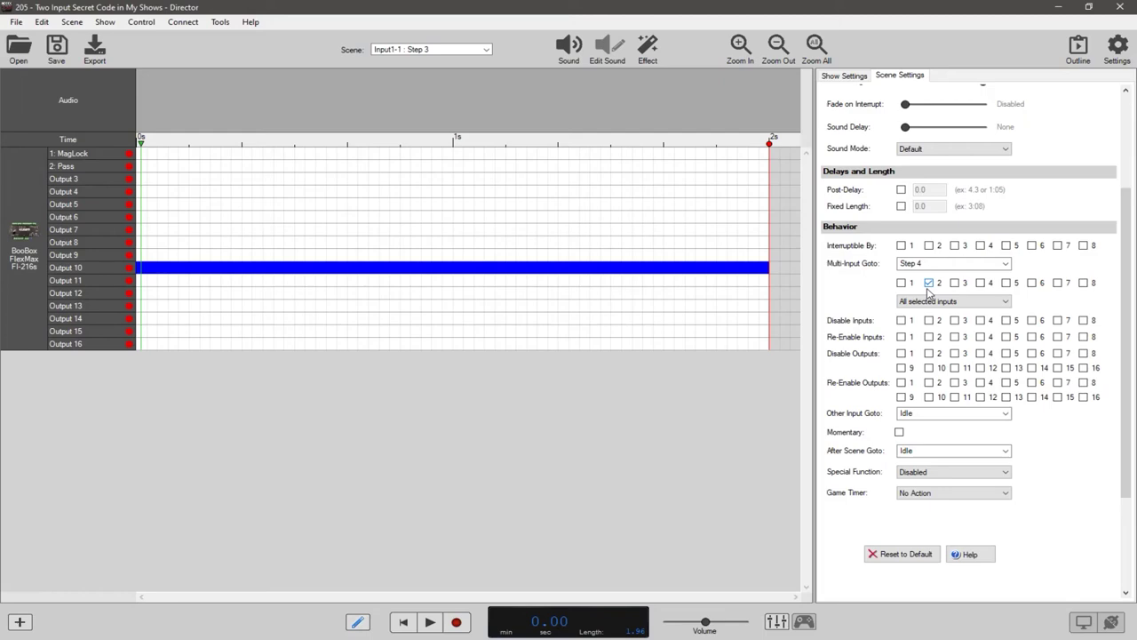
click(487, 49)
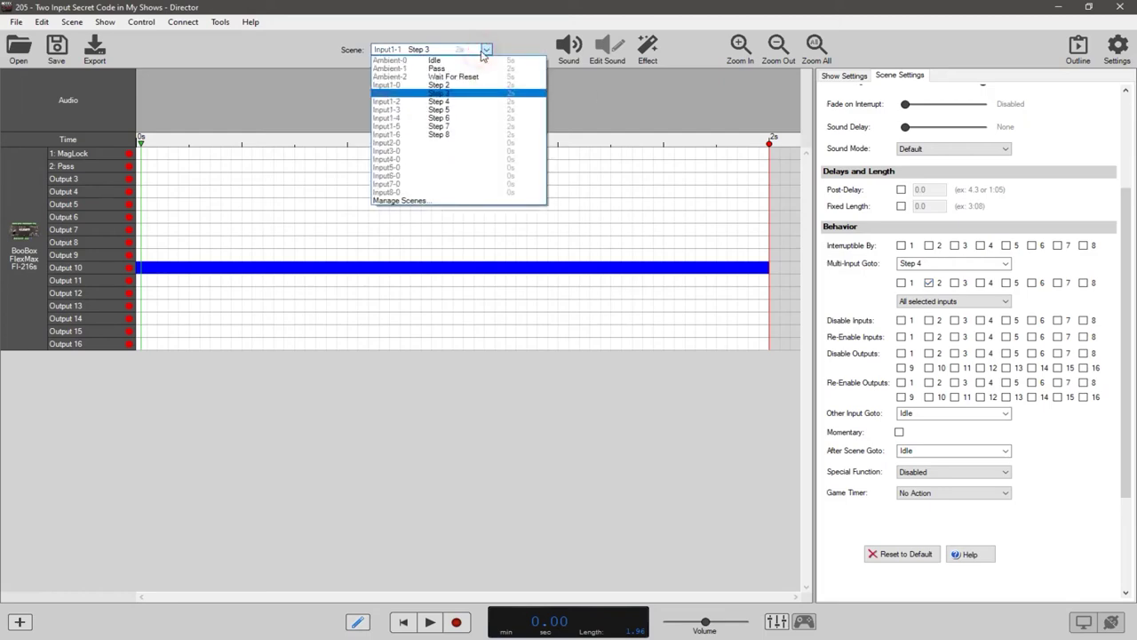
click(452, 101)
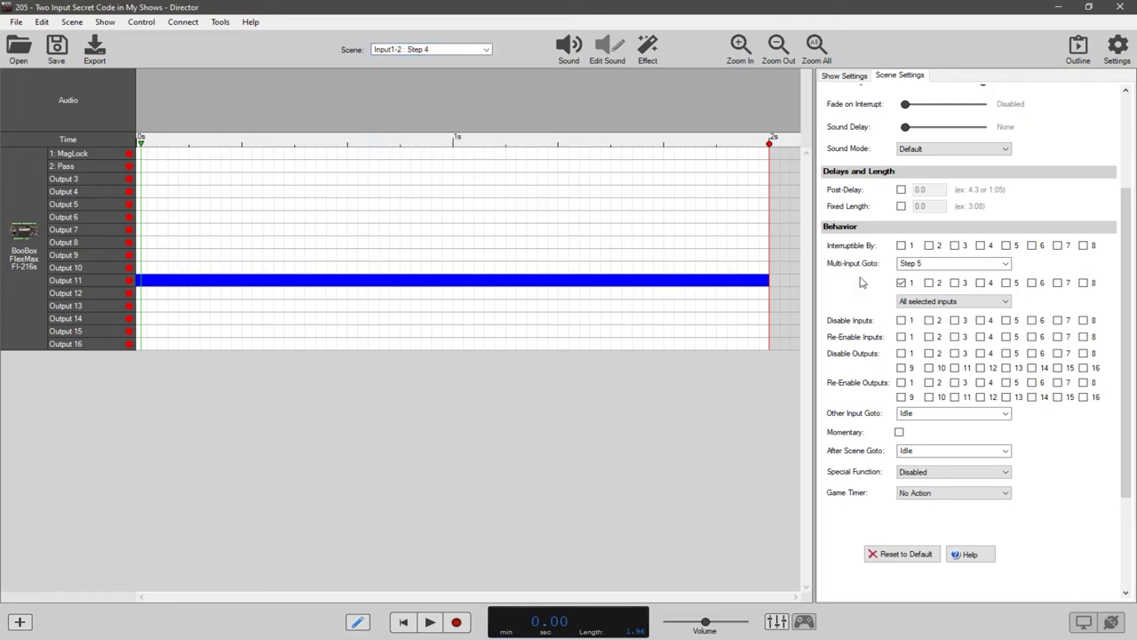
click(459, 48)
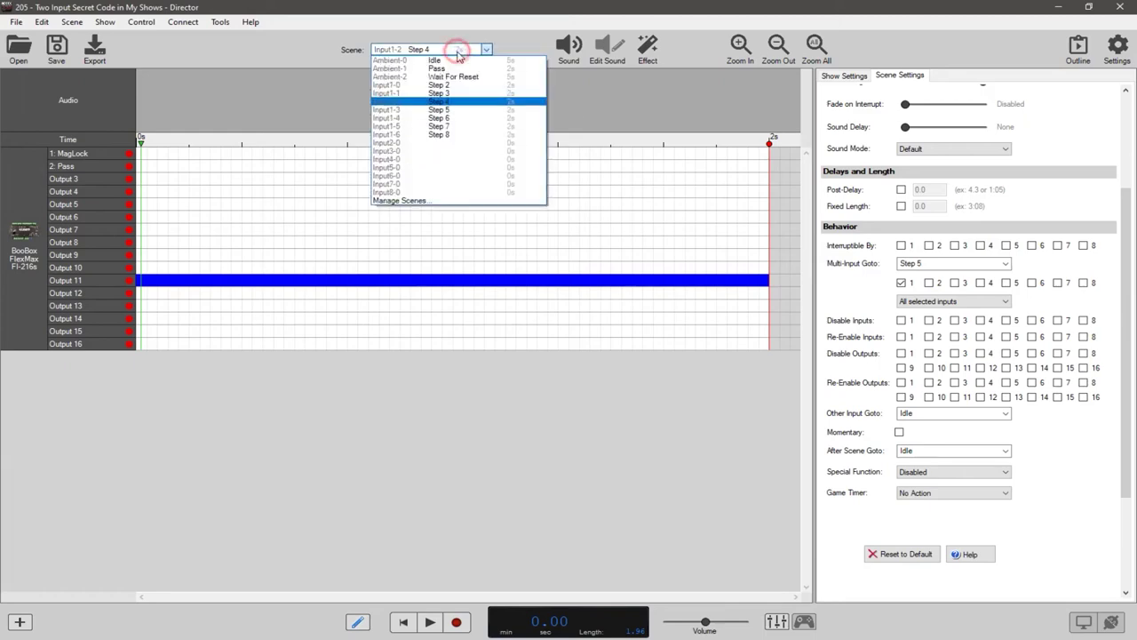
click(448, 108)
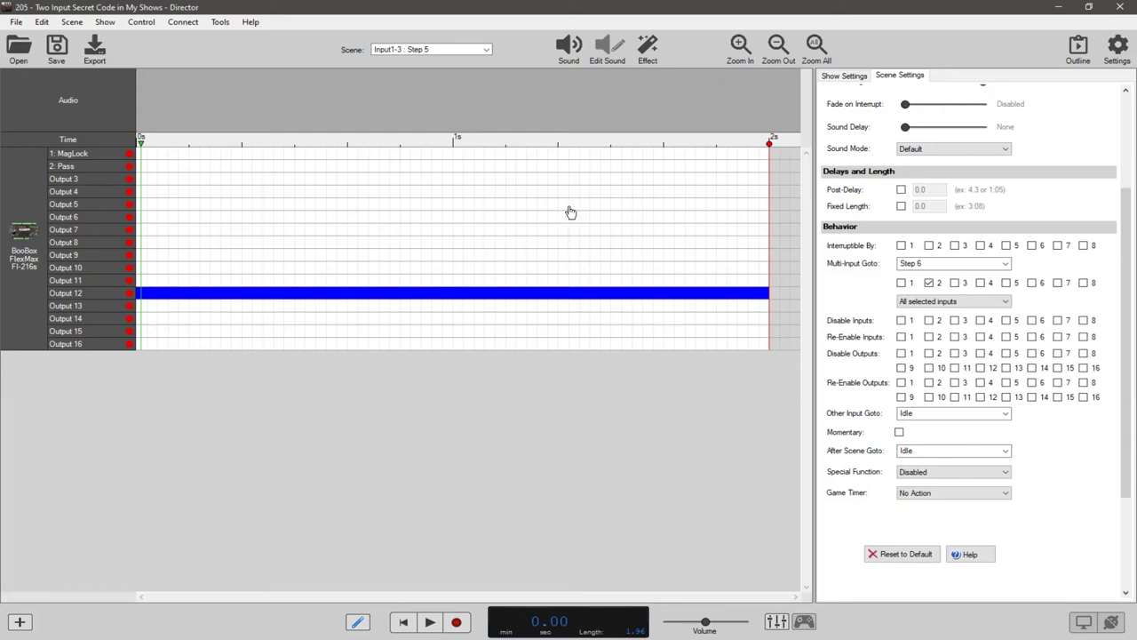
Step: Alternate between the Step 7 and Step 8 scenes to examine how the last code inputs lead to the Pass scene
click(485, 48)
click(463, 126)
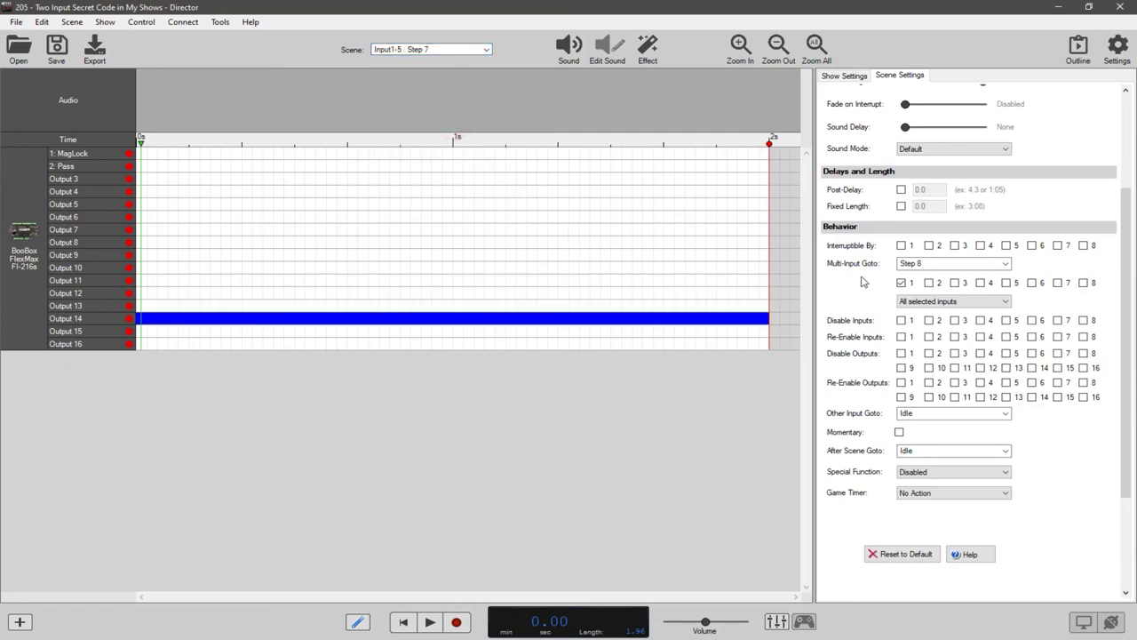
click(462, 48)
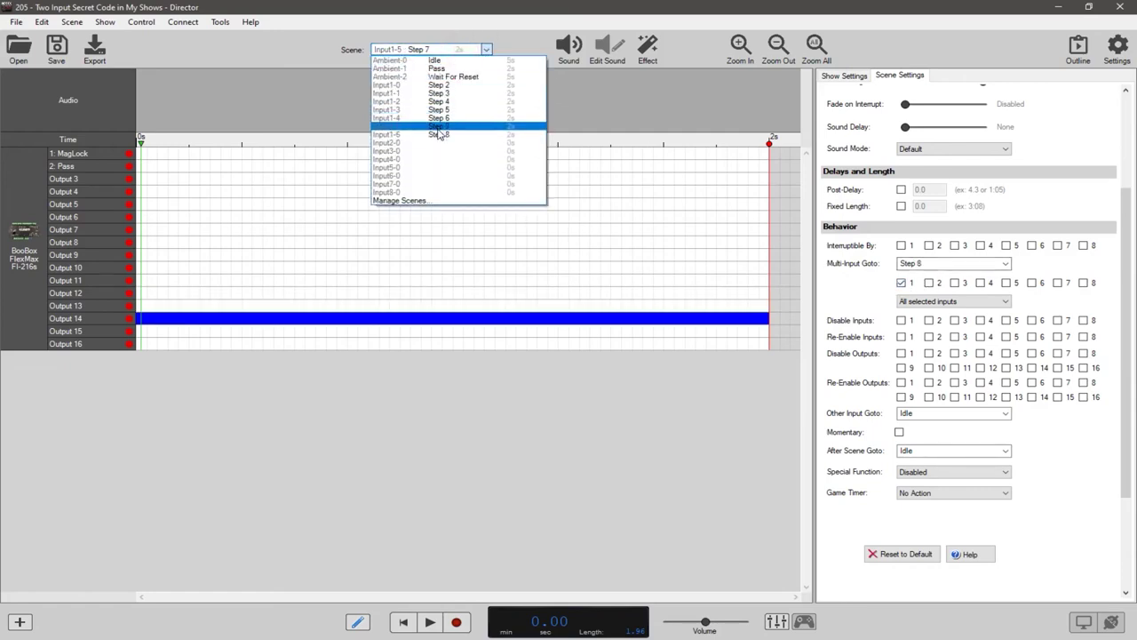
click(436, 132)
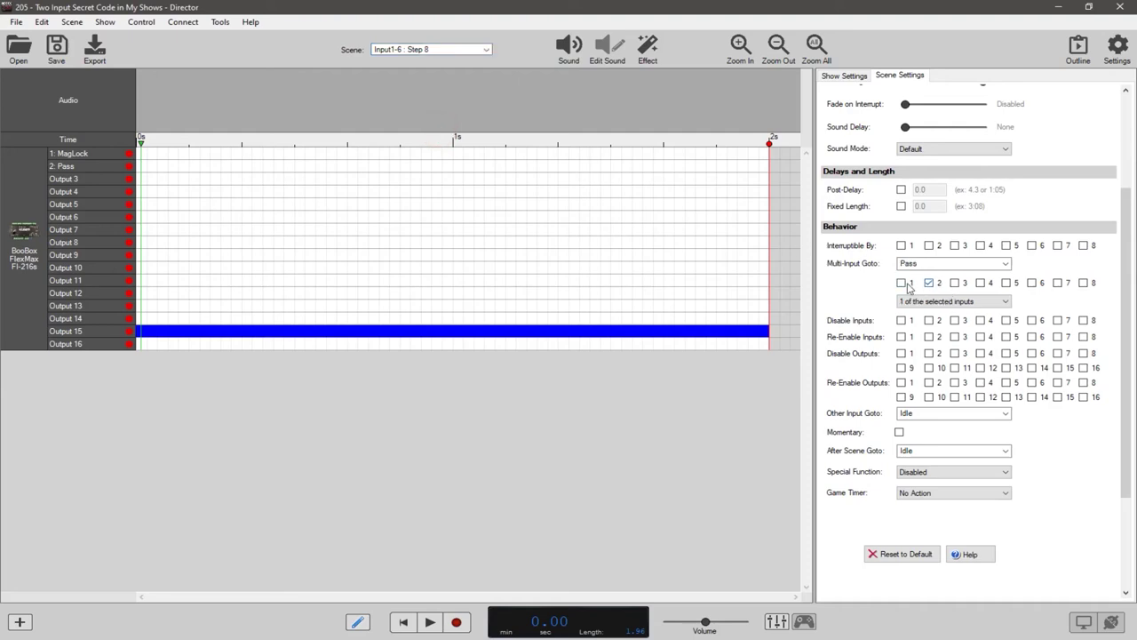
click(446, 50)
click(436, 128)
click(448, 50)
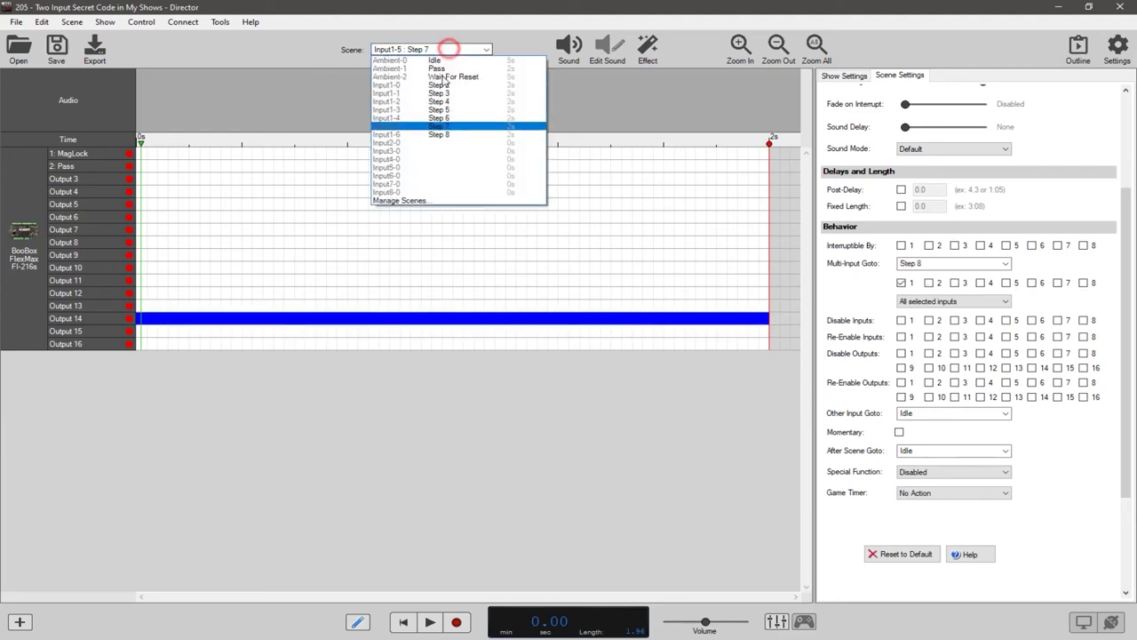
click(436, 135)
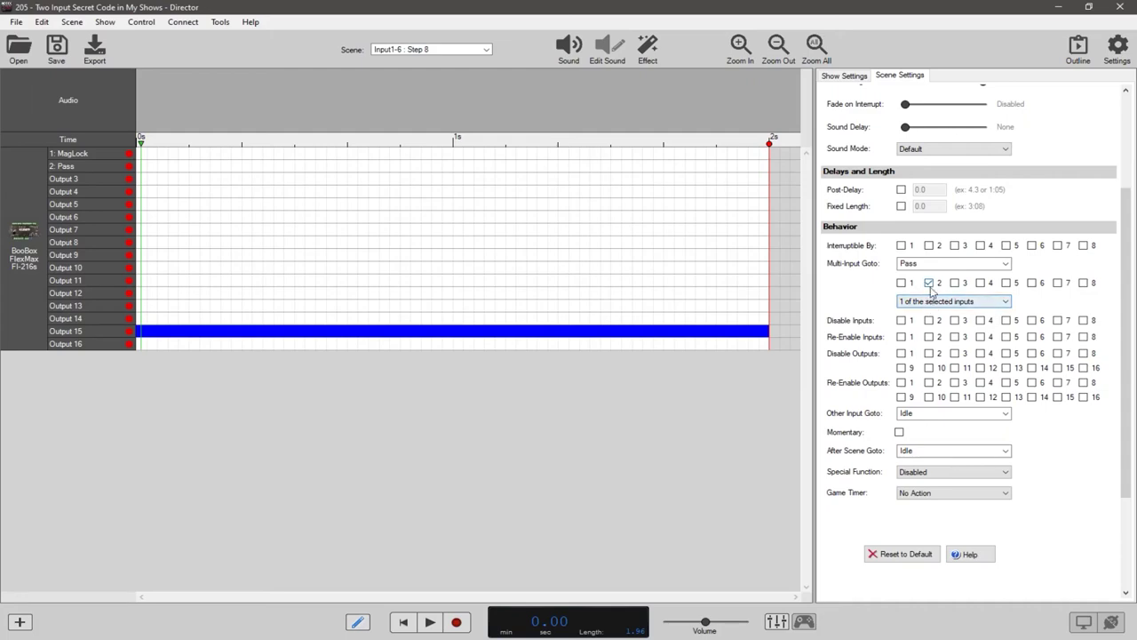
Step: Play part of the Pass scene and check its outputs and After Scene Goto
click(486, 50)
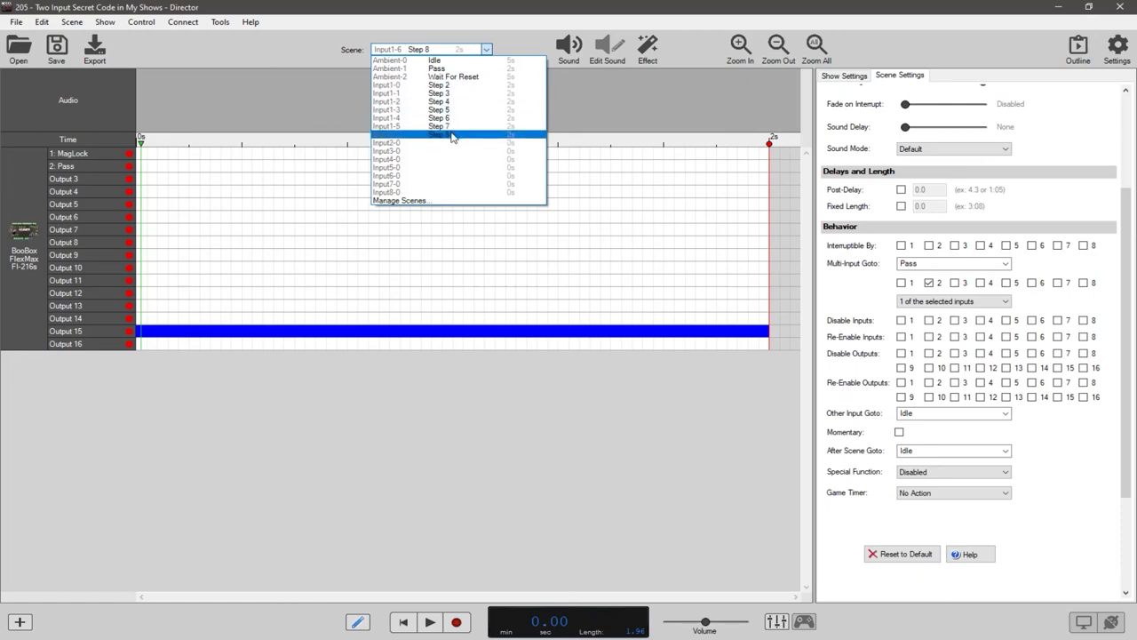
click(441, 69)
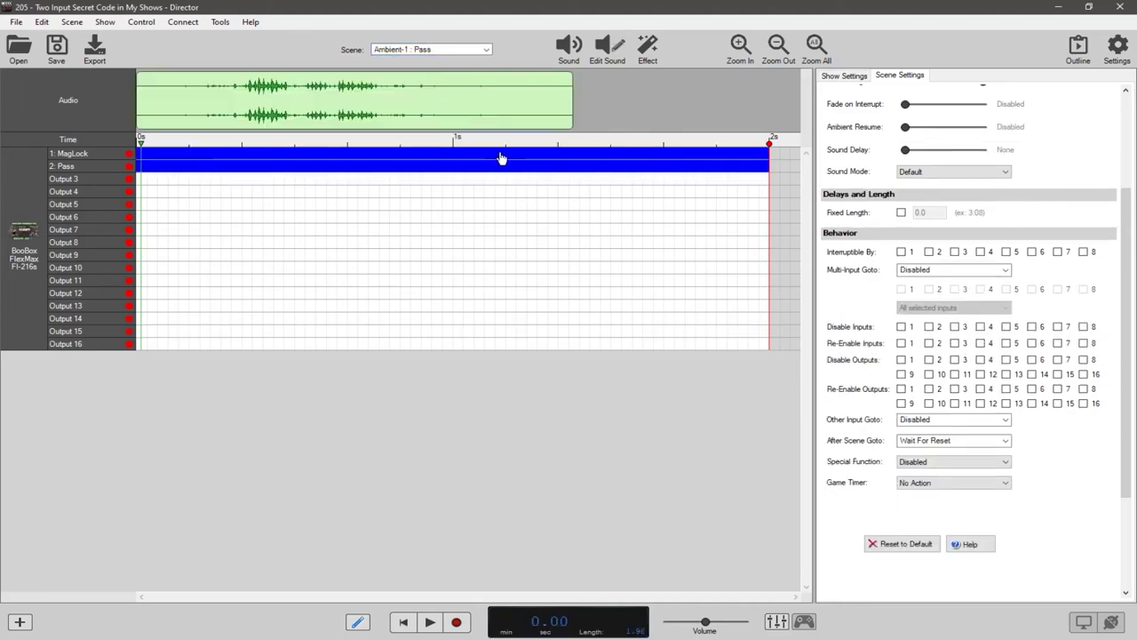
key(space)
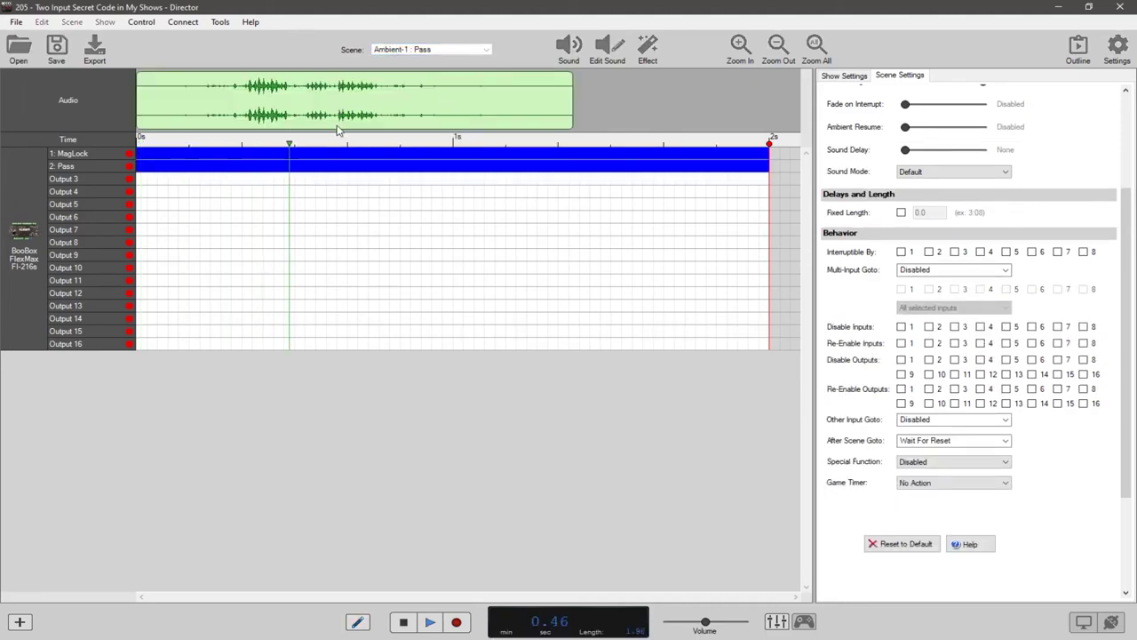
key(space)
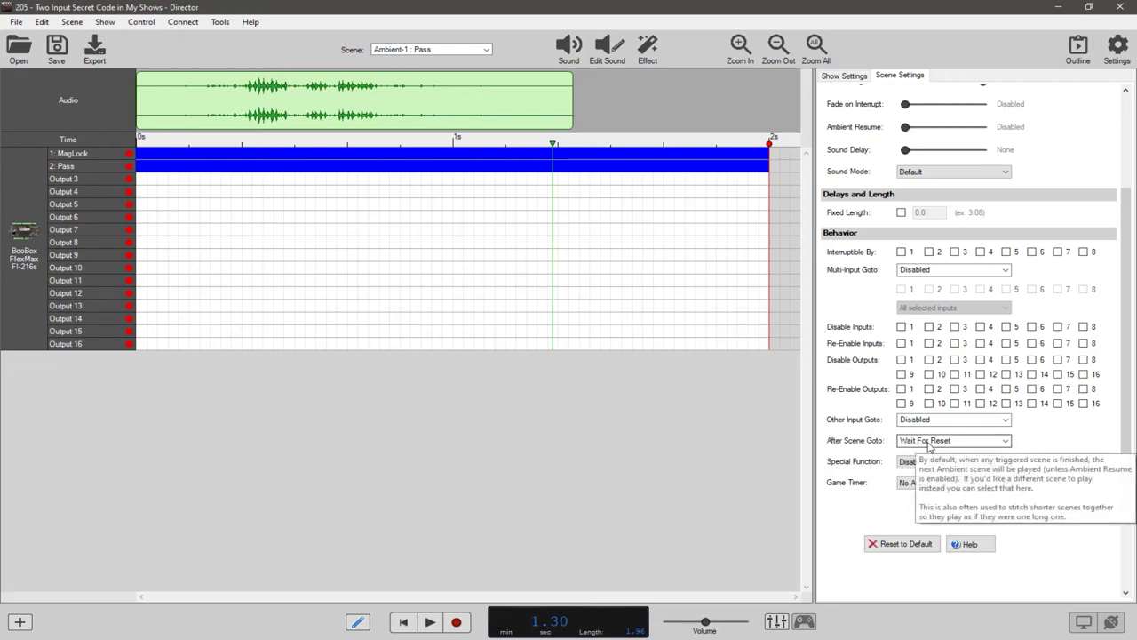
Step: Examine the reset input and Multi-Input Goto of the Wait For Reset scene, and follow it back to the Idle scene
click(485, 51)
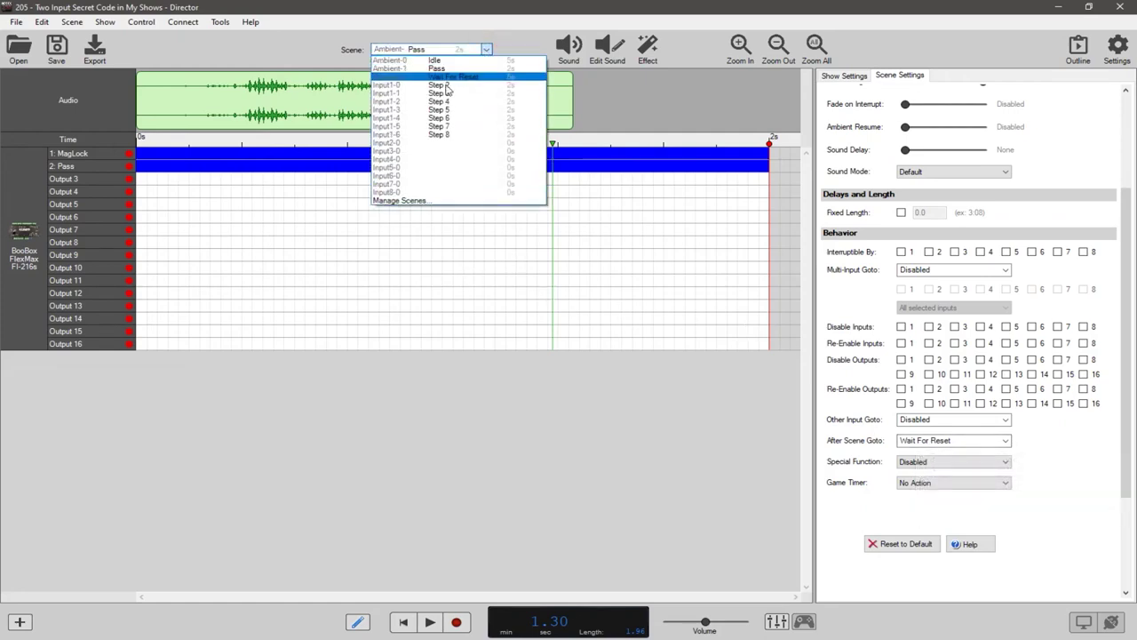
click(444, 78)
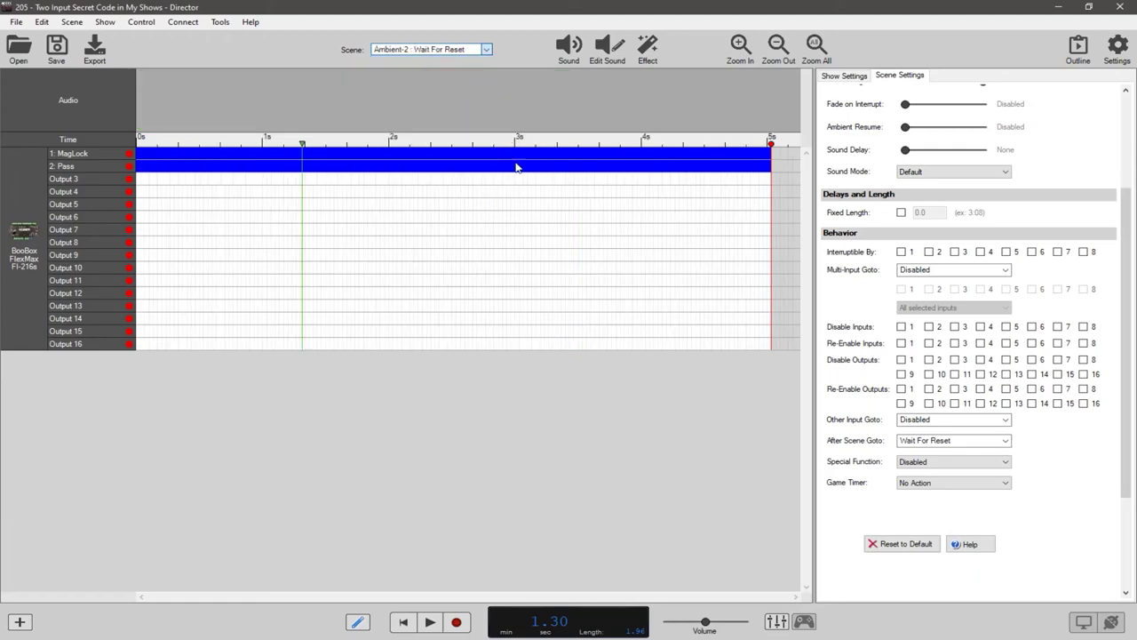
click(1083, 290)
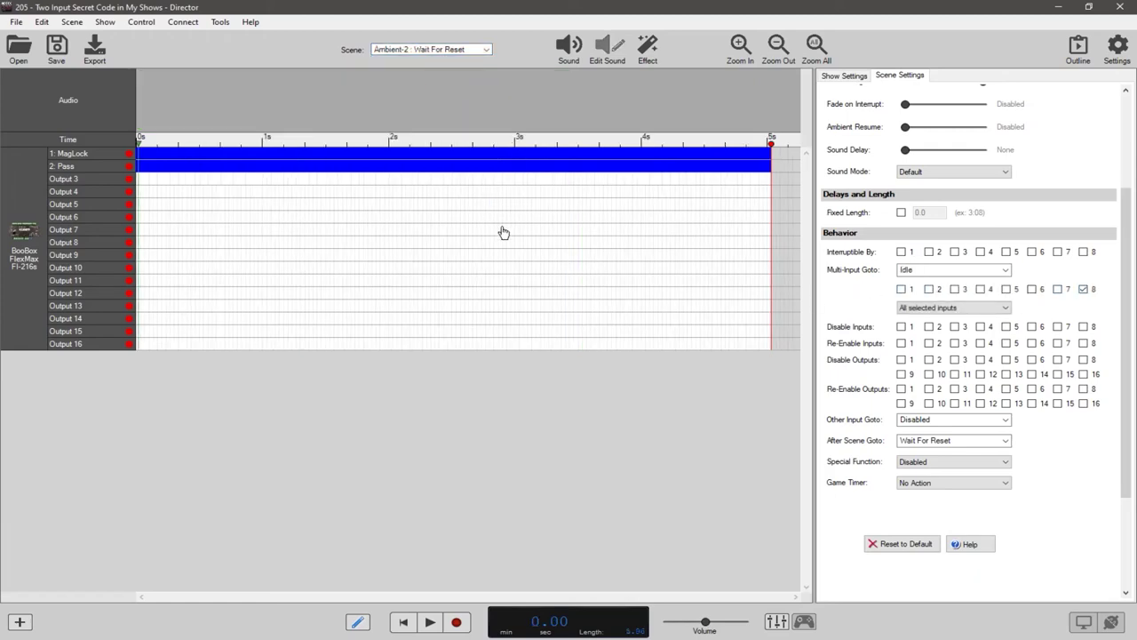
click(482, 49)
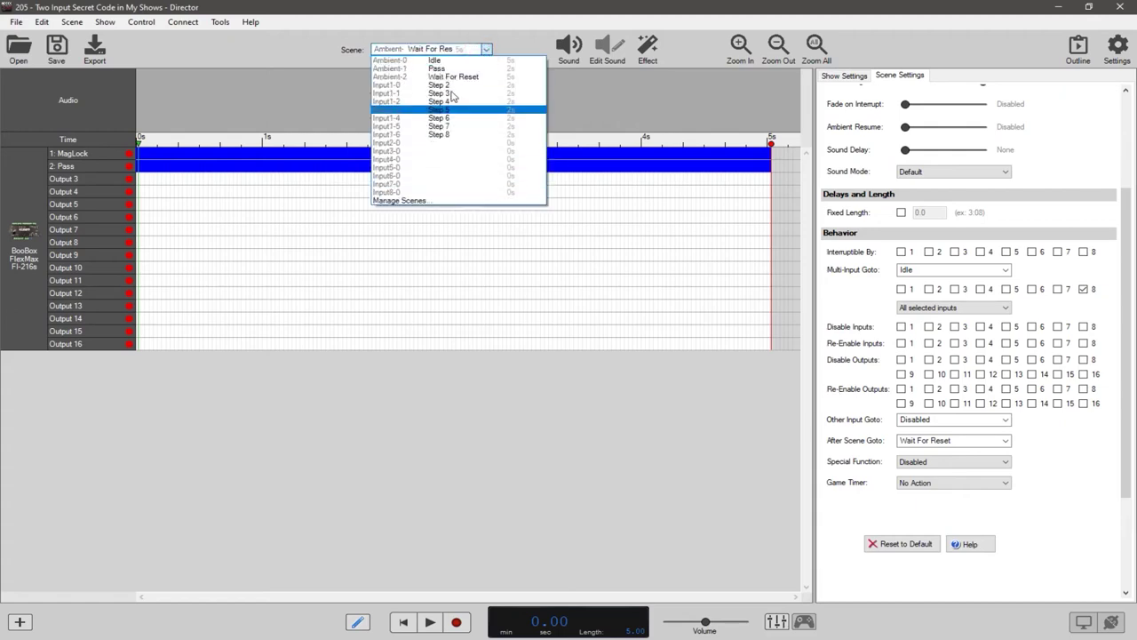
click(433, 60)
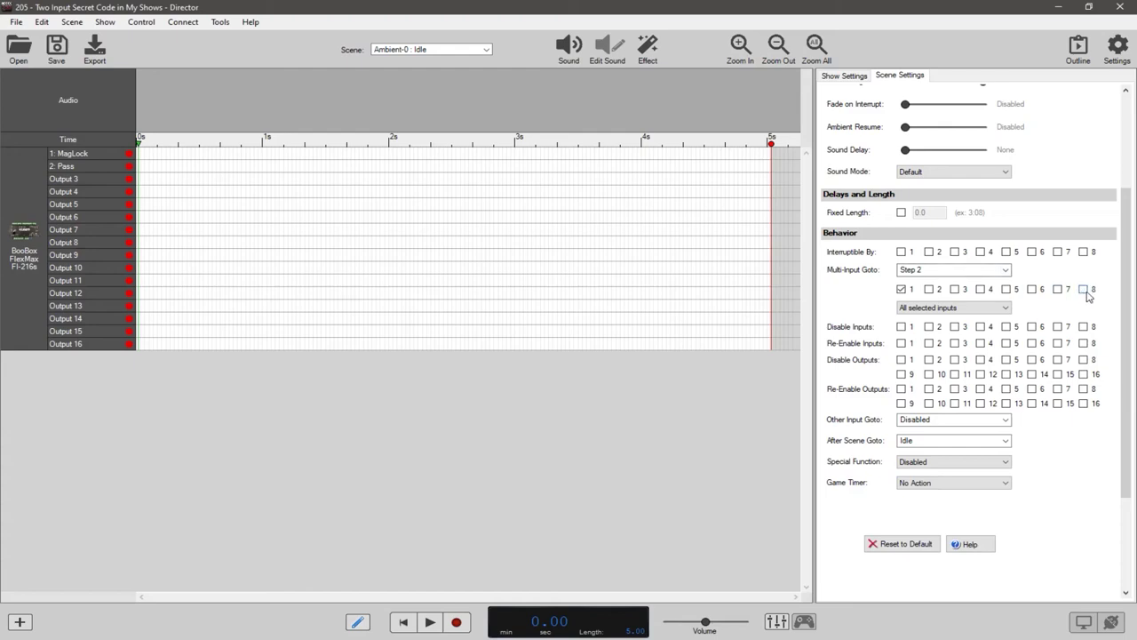
Step: Review the Idle scene's Multi-Input Goto again and look over the show's full scene list
click(435, 49)
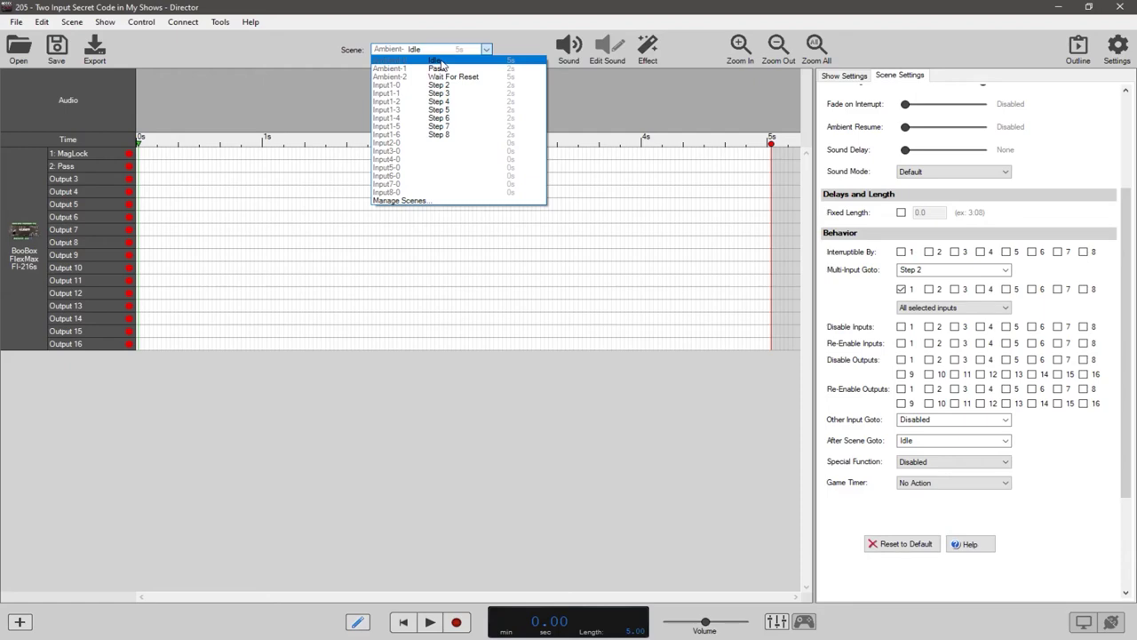
click(439, 61)
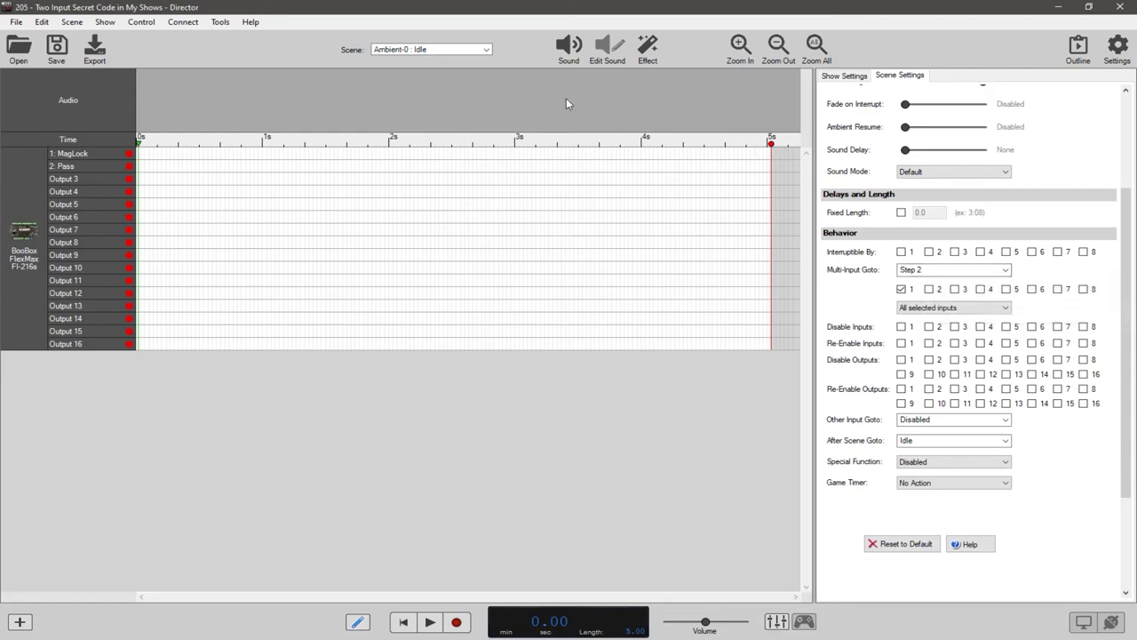
click(486, 55)
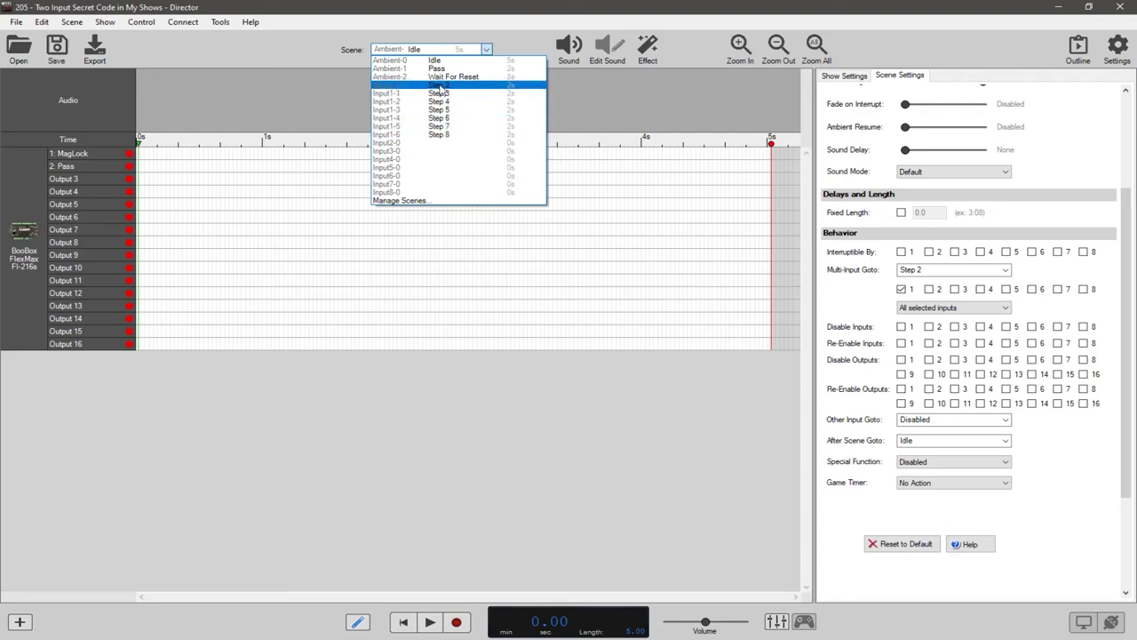
click(446, 60)
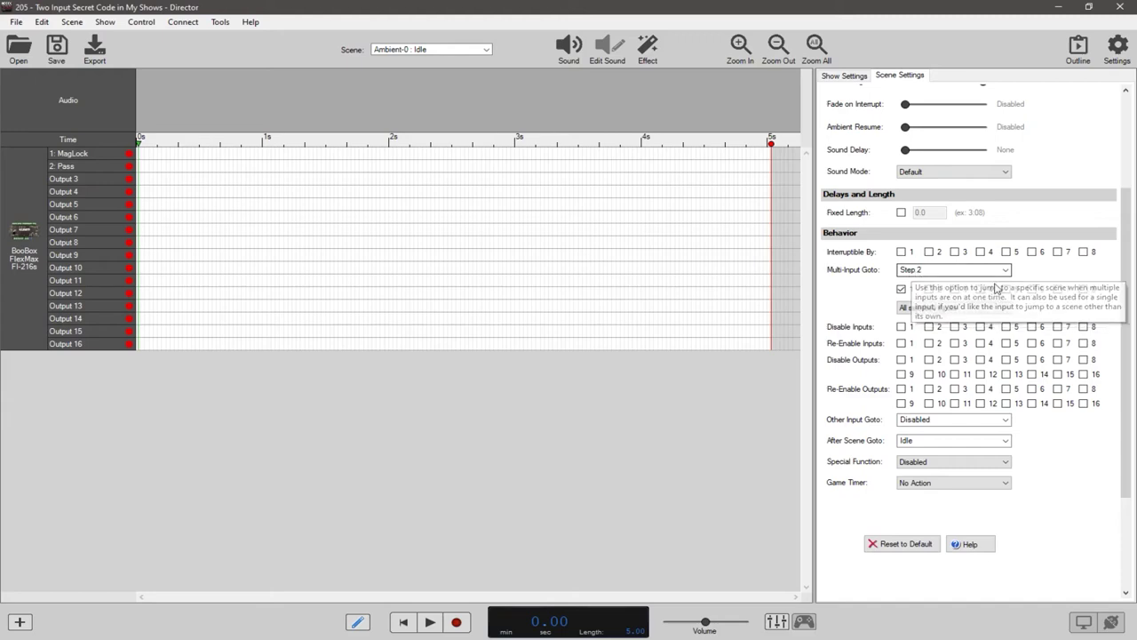
click(486, 49)
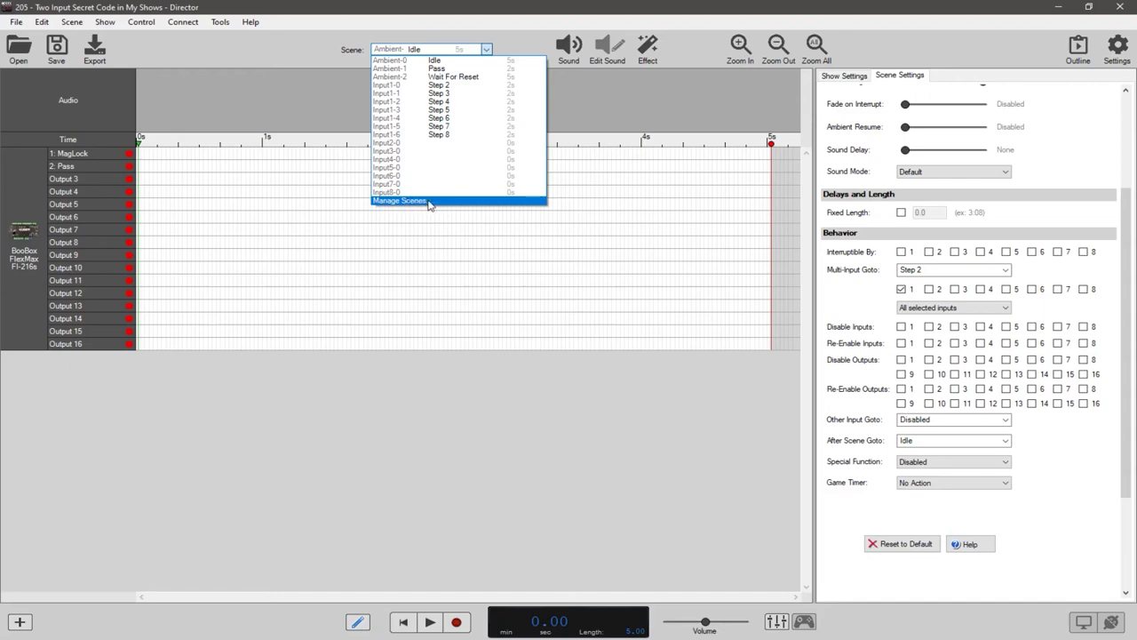
click(513, 13)
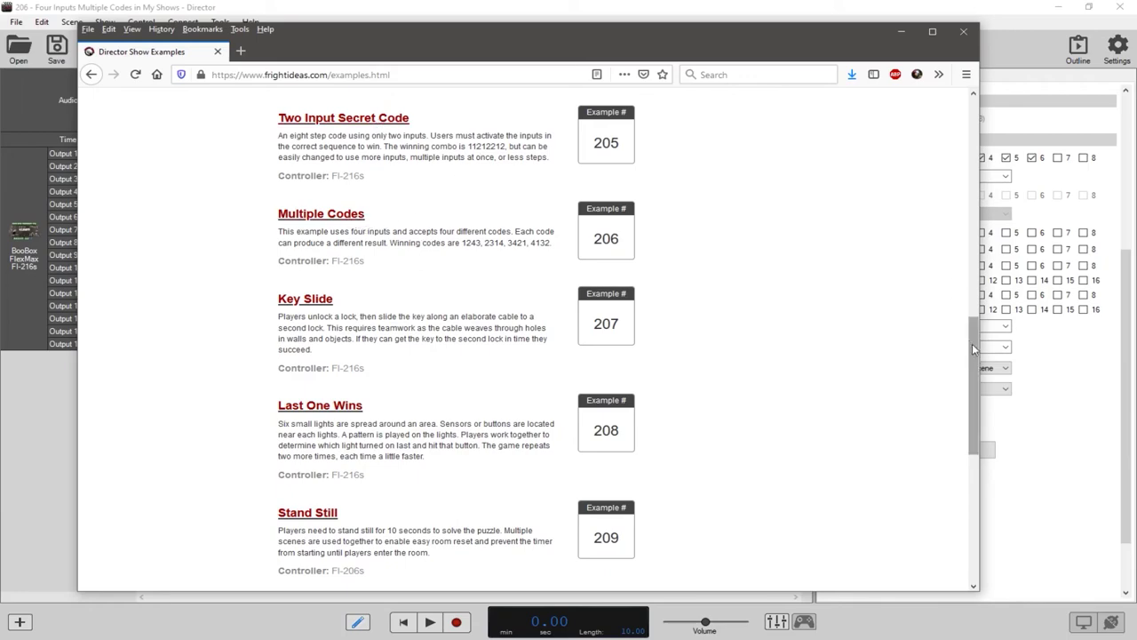
Step: Look over the Simple Input Sequence entry on the show examples page, then switch back to Director
drag(974, 351, 980, 120)
scroll(426, 389, down, 2)
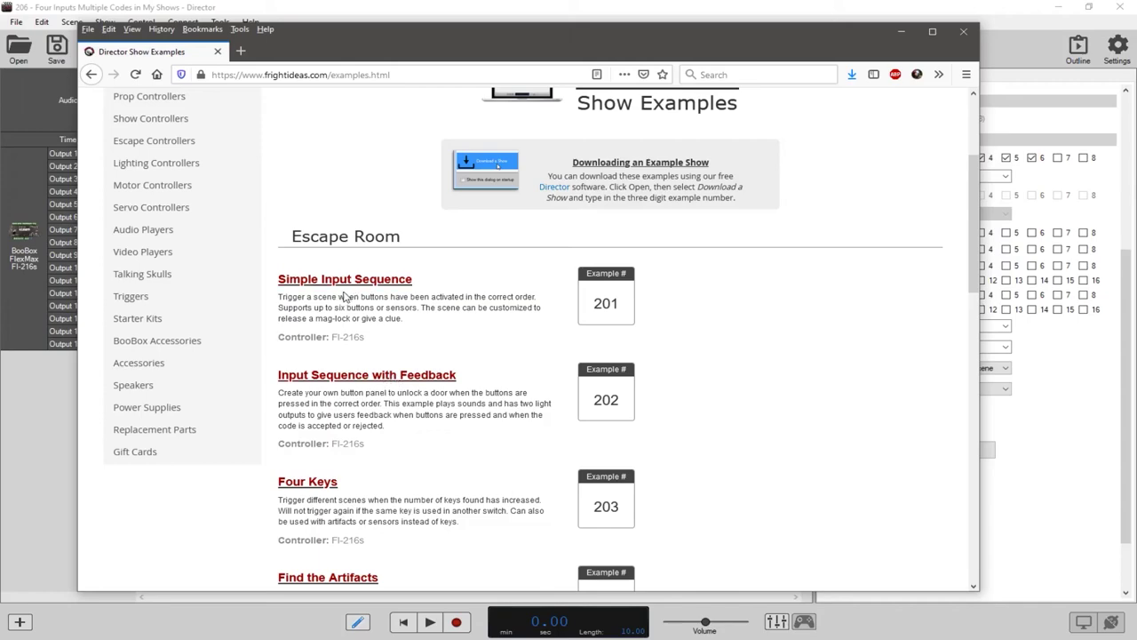
key(alt+Tab)
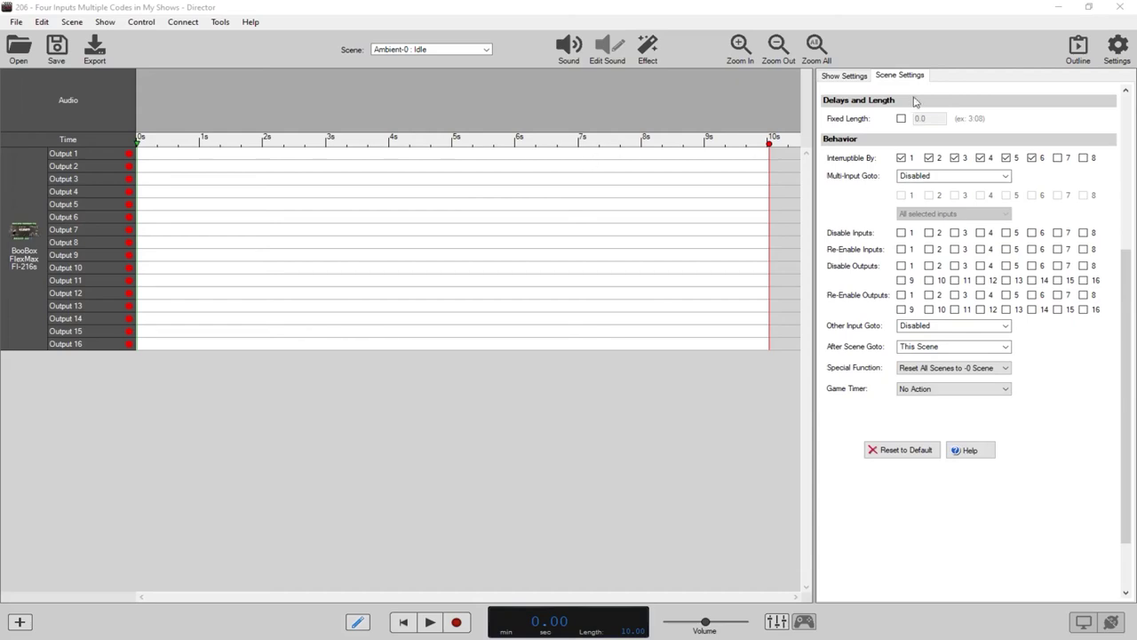
Step: Check the Single Shot Inputs in the Multiple Codes show's settings and return to the Idle scene's settings
click(860, 80)
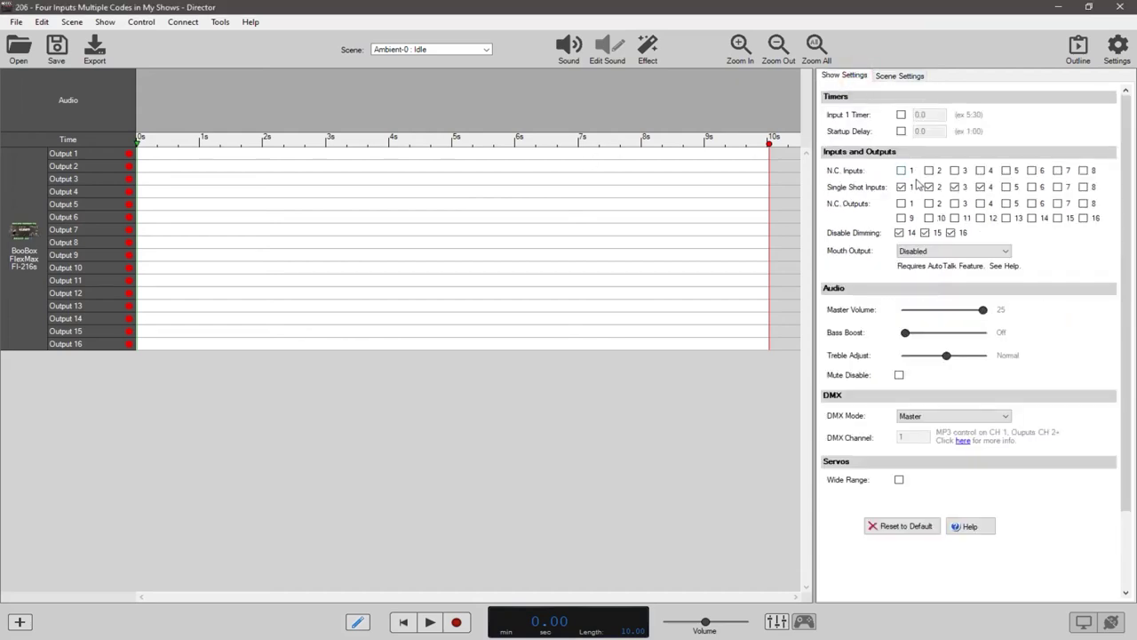
click(901, 186)
click(980, 188)
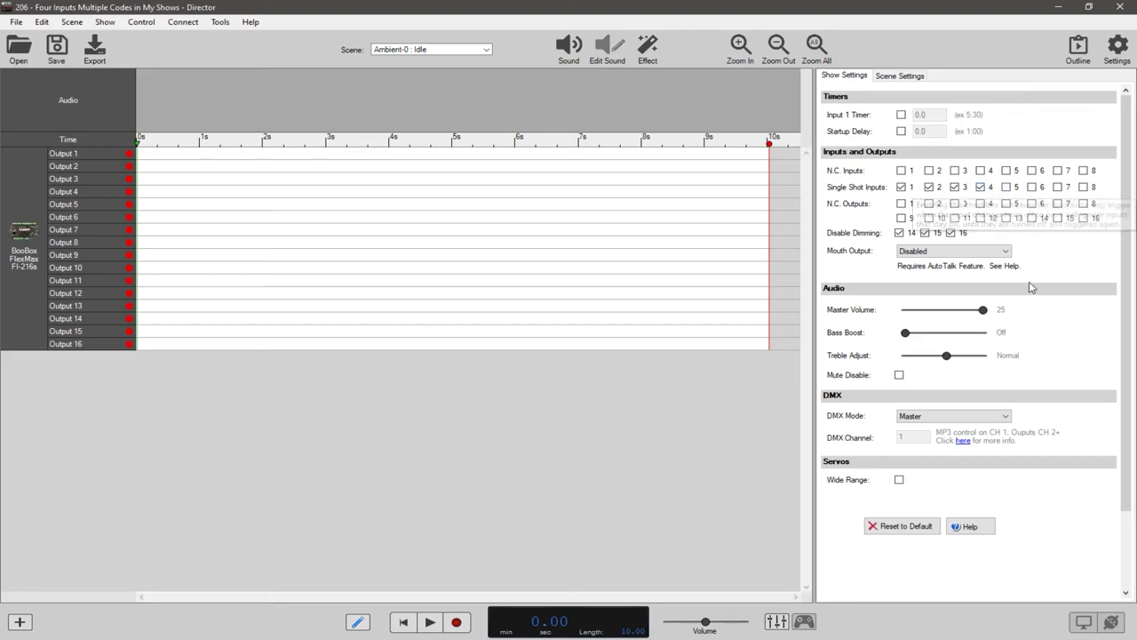
click(901, 76)
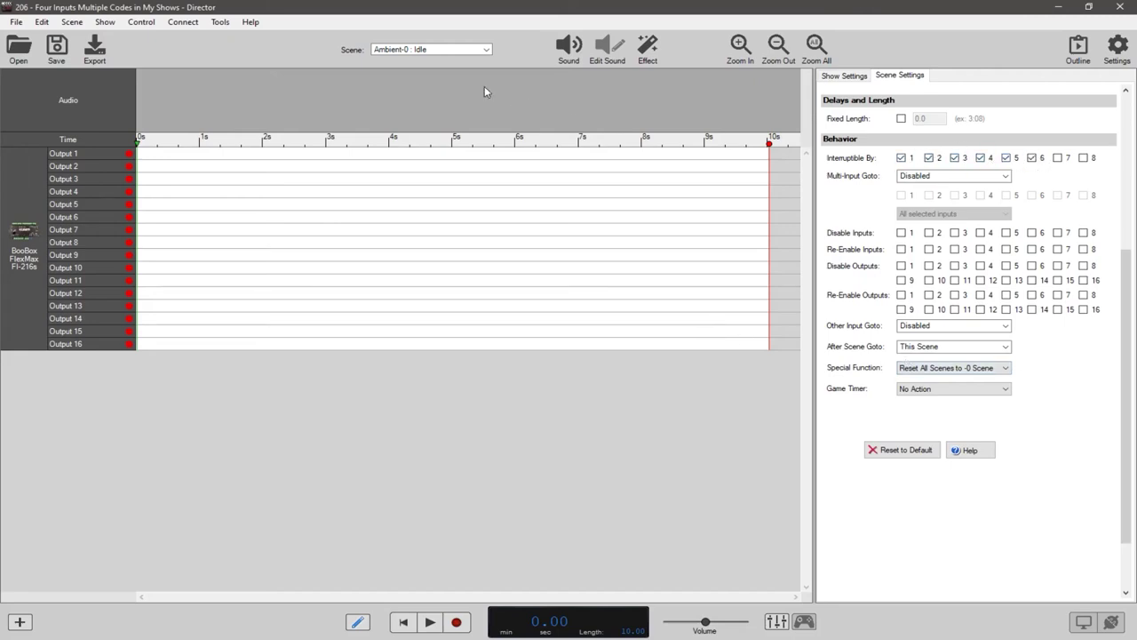
Step: Review the scene list of the Multiple Codes show, comparing how the scenes for codes 1243, 2314, 3421 and 4132 are organized by input
click(488, 50)
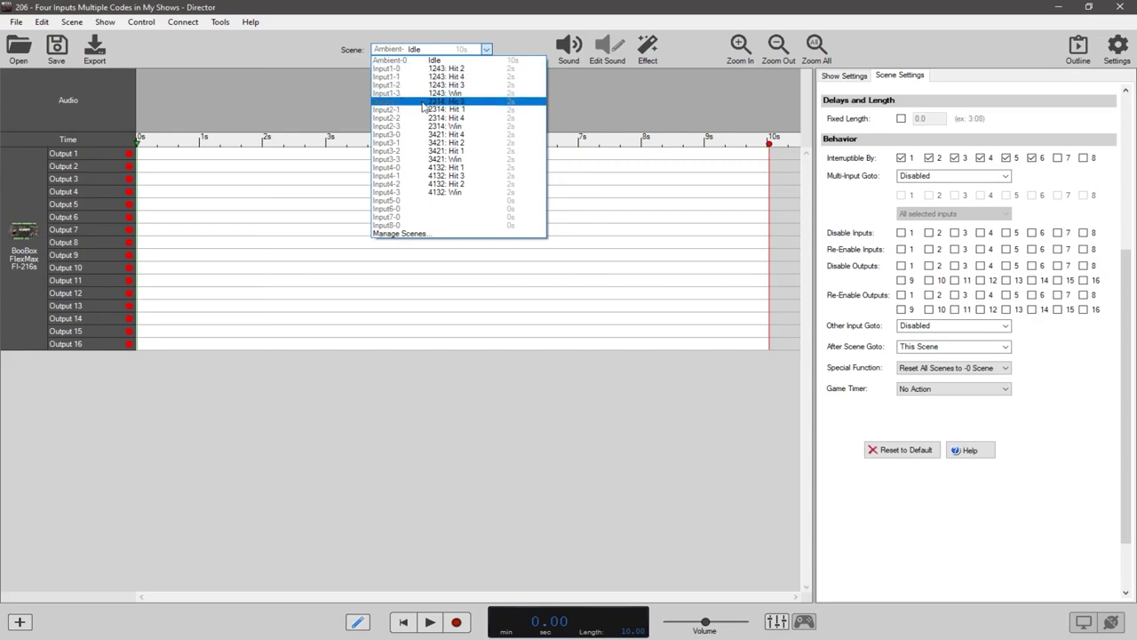
click(649, 11)
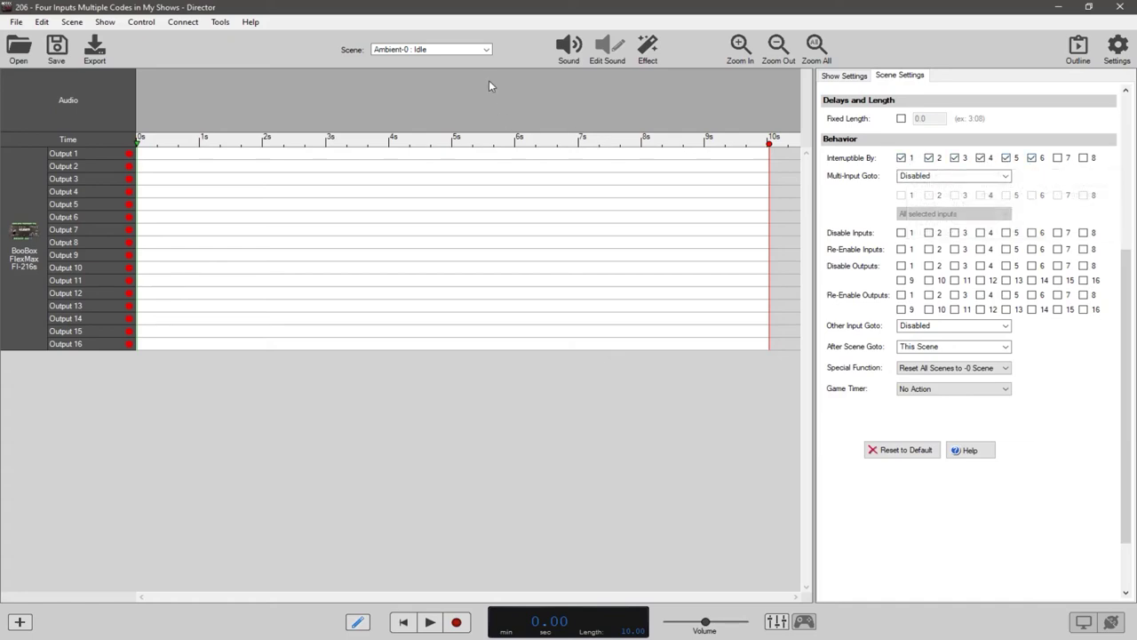
click(486, 50)
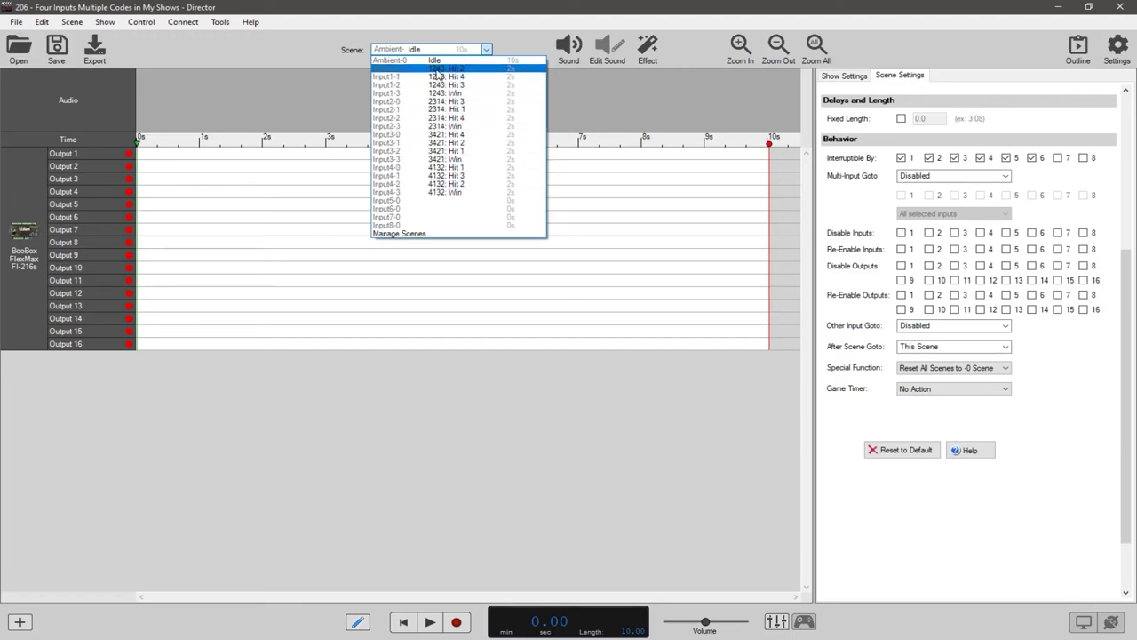
click(520, 16)
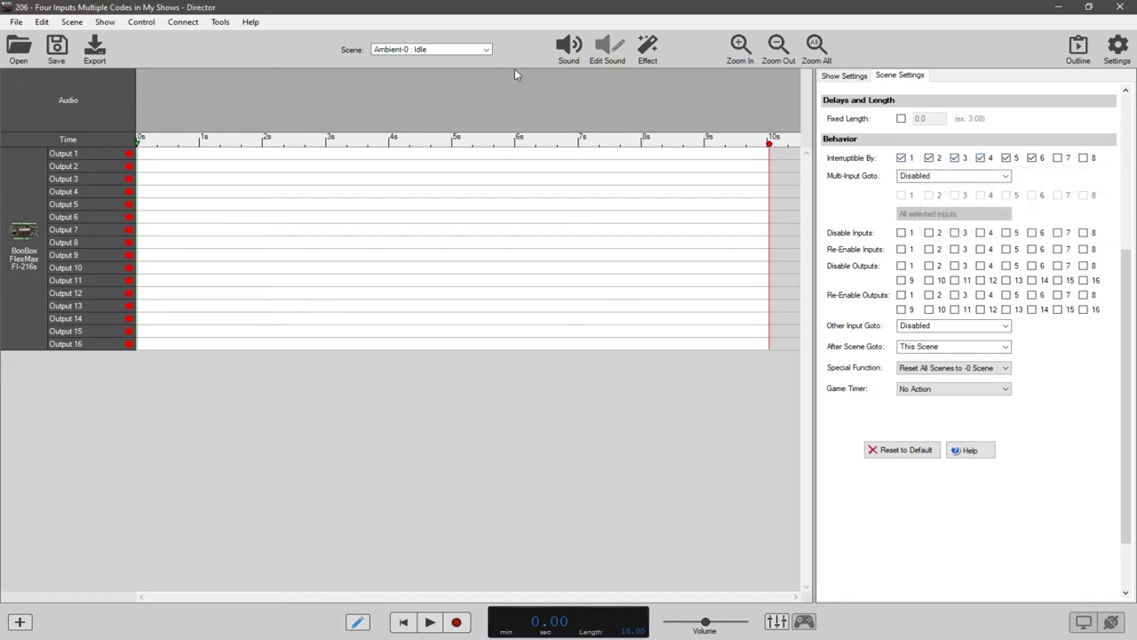
click(486, 48)
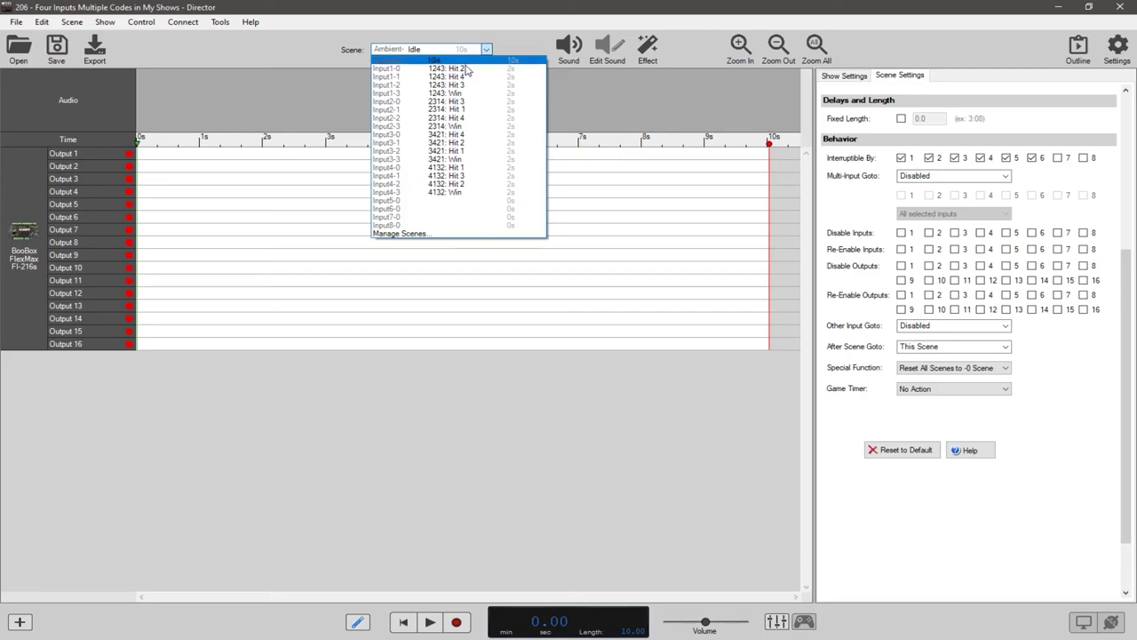
click(486, 57)
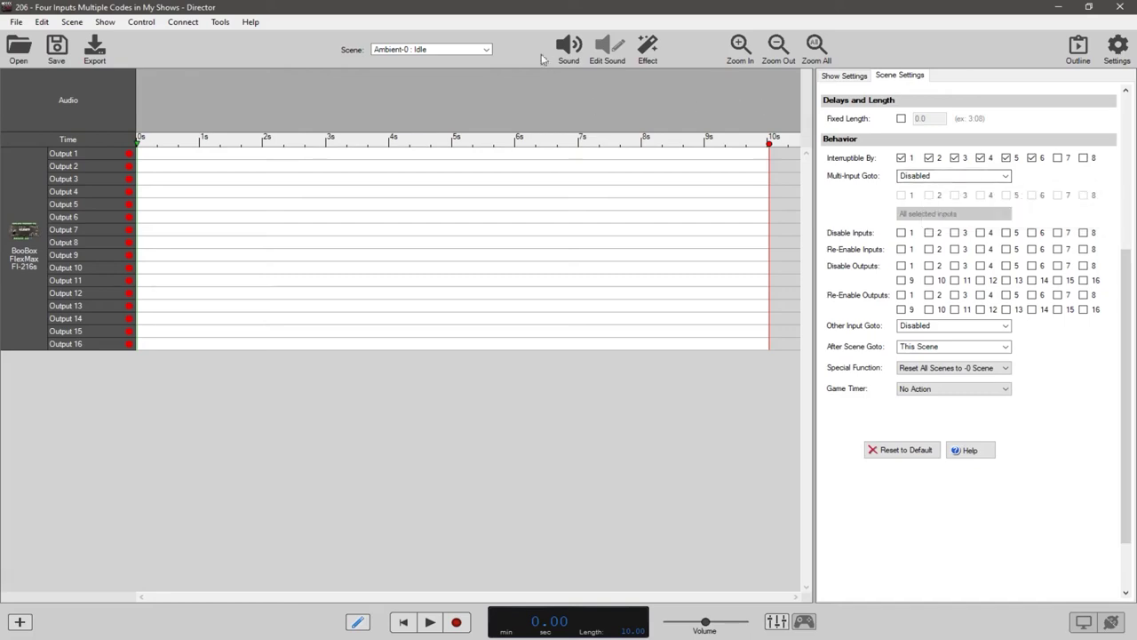
click(486, 50)
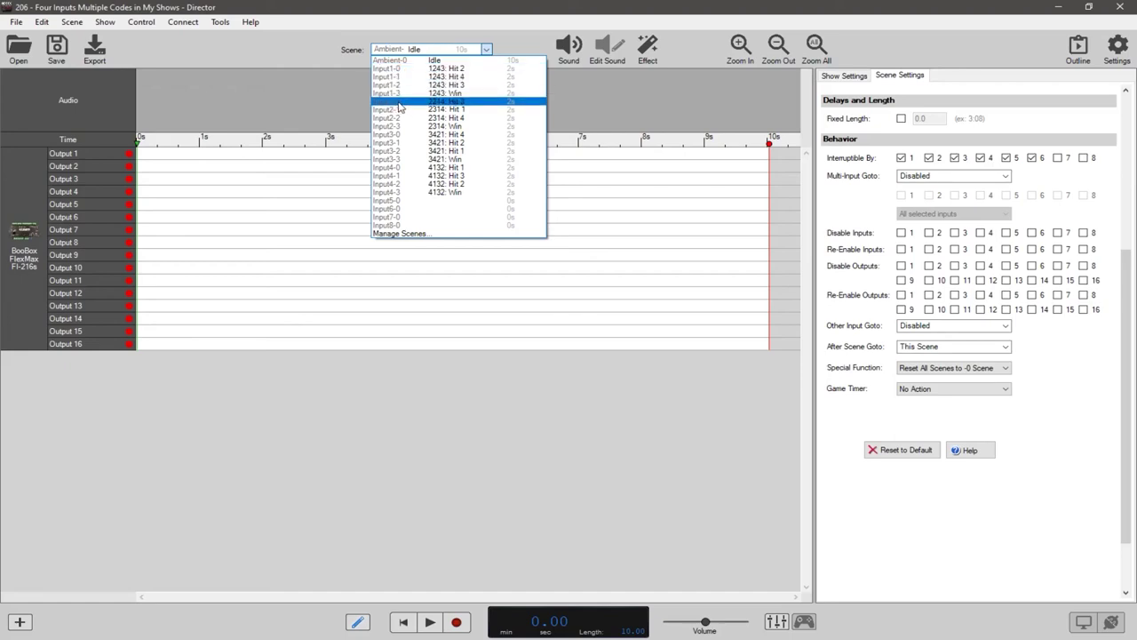
click(875, 194)
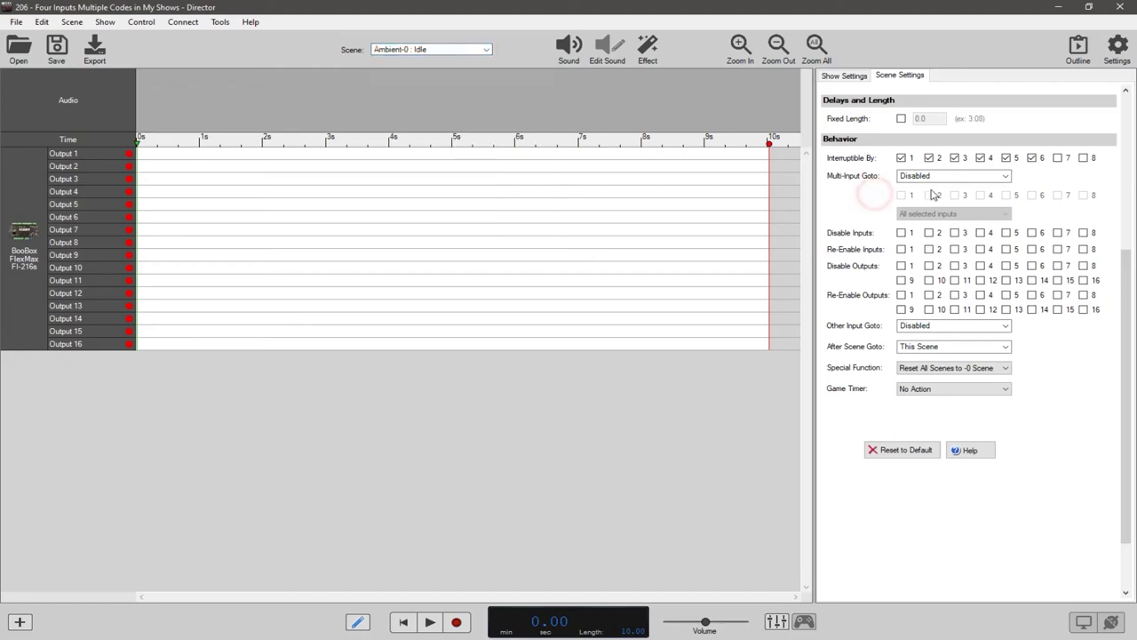
Step: Examine the Multi-Input Goto, Other Input Goto and After Scene Goto options of the 1243: Hit 2 scene
click(484, 49)
scroll(471, 70, up, 1)
click(466, 67)
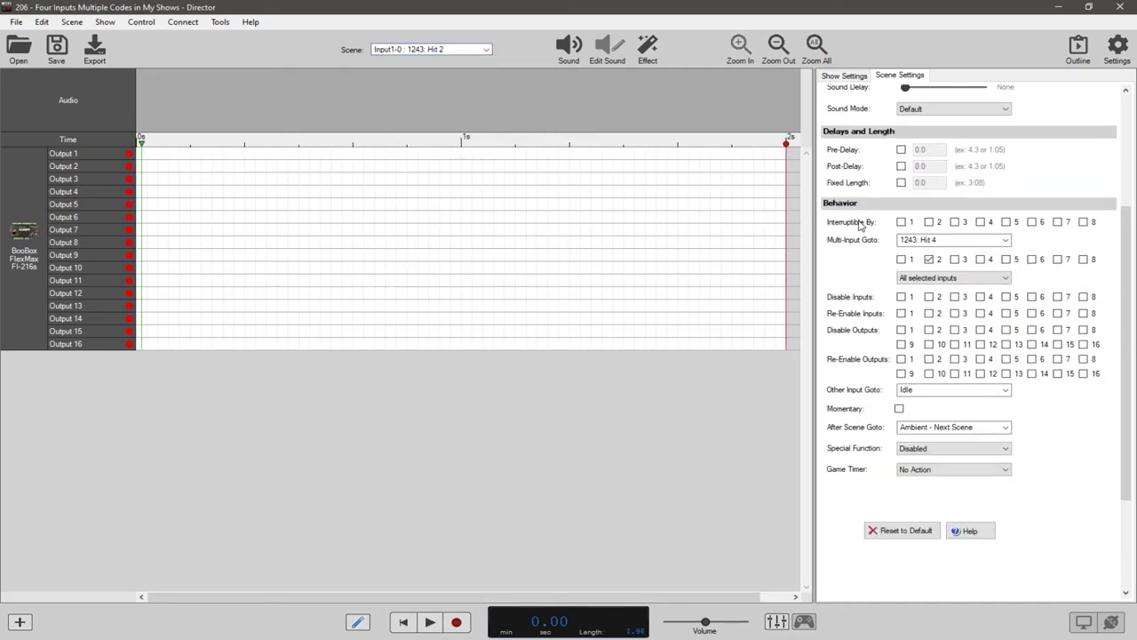
click(930, 183)
click(930, 183)
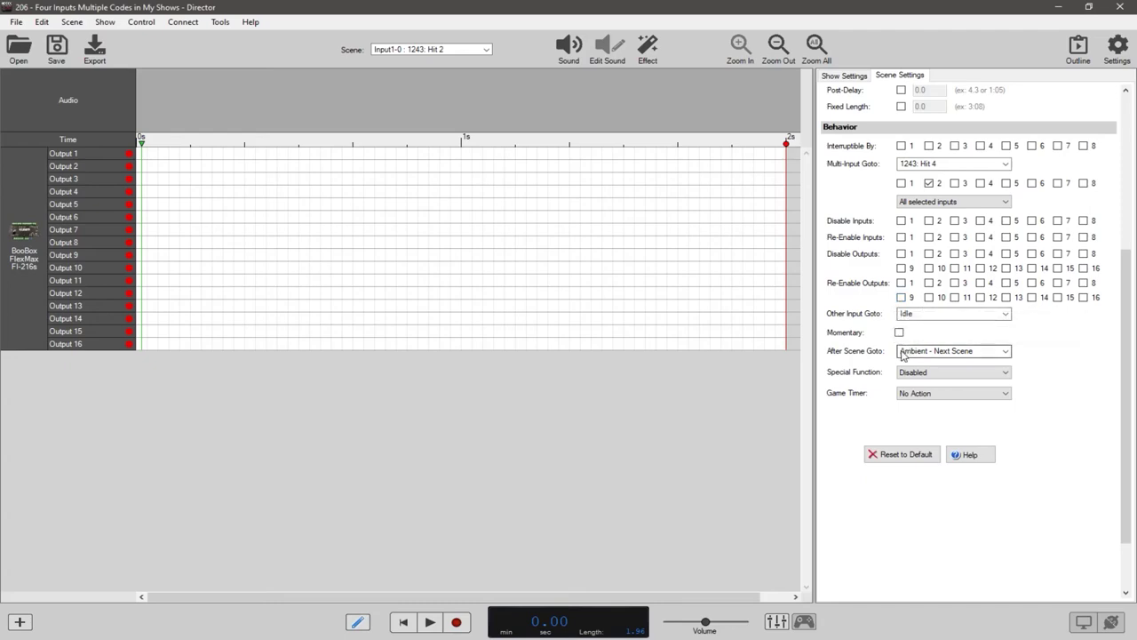
mouse_move(914, 356)
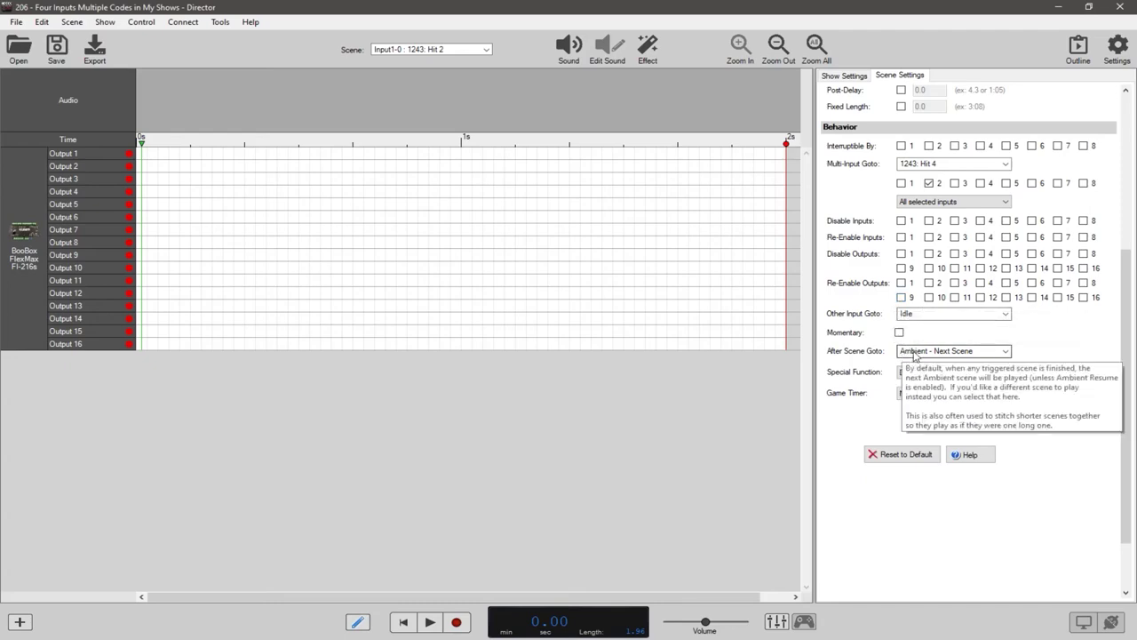
click(914, 351)
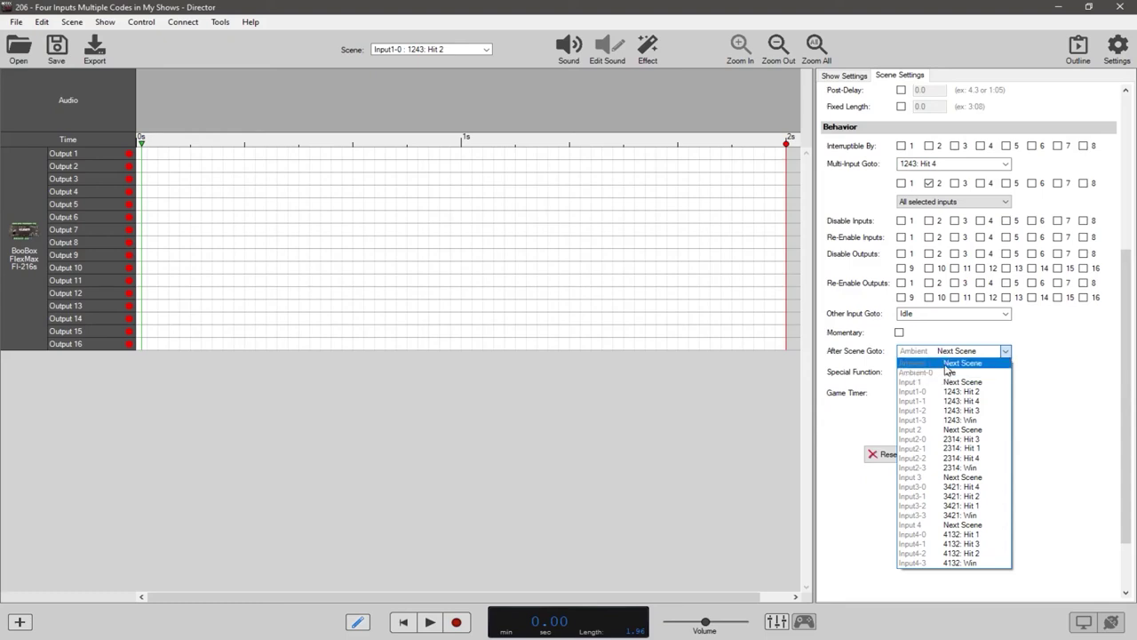
click(945, 328)
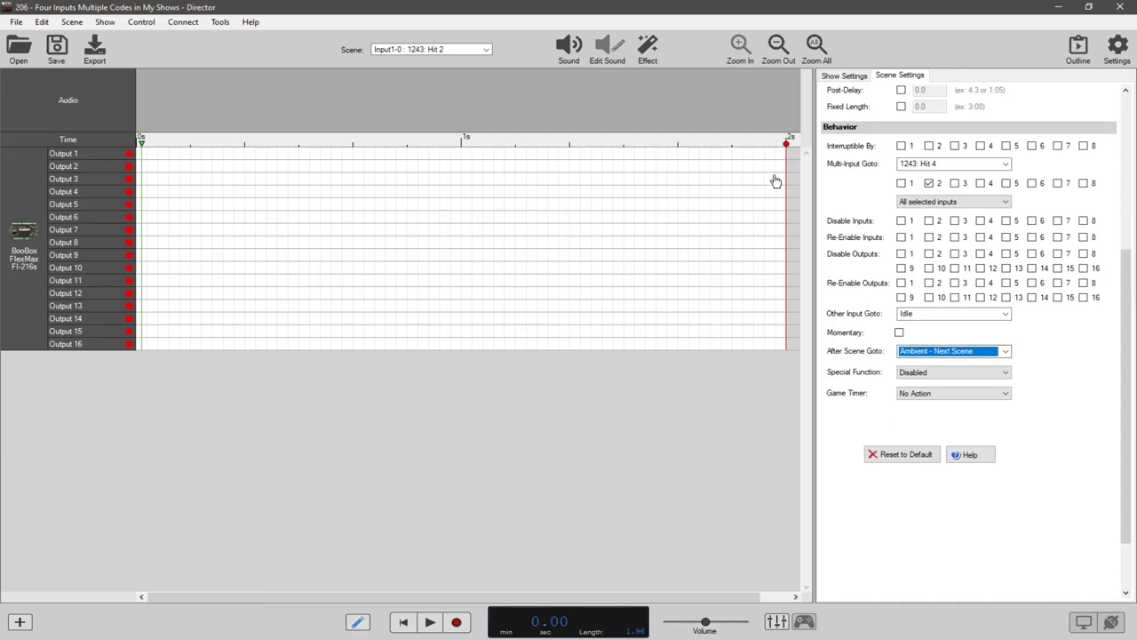
Step: Set the After Scene Goto of the 1243: Win scene to Idle
click(478, 50)
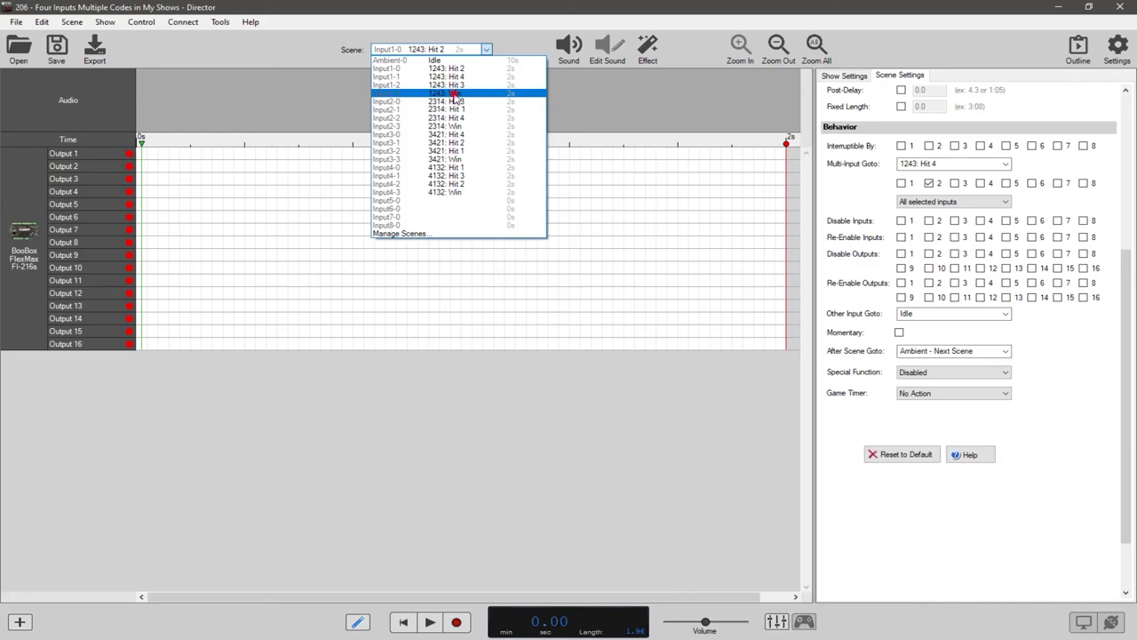
click(453, 94)
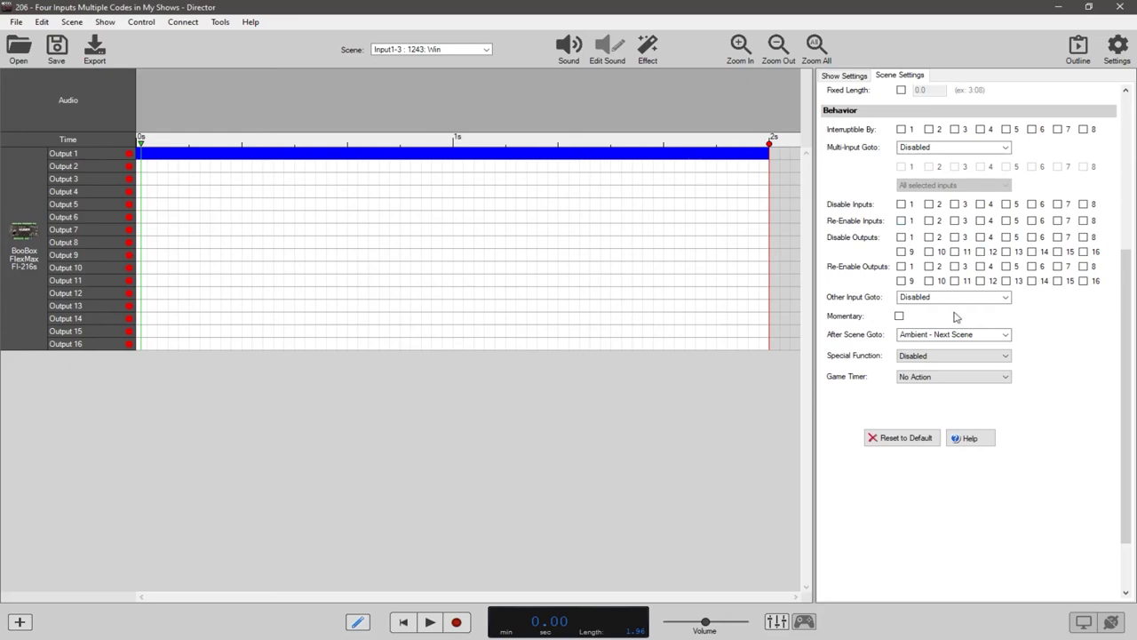
click(967, 335)
click(950, 355)
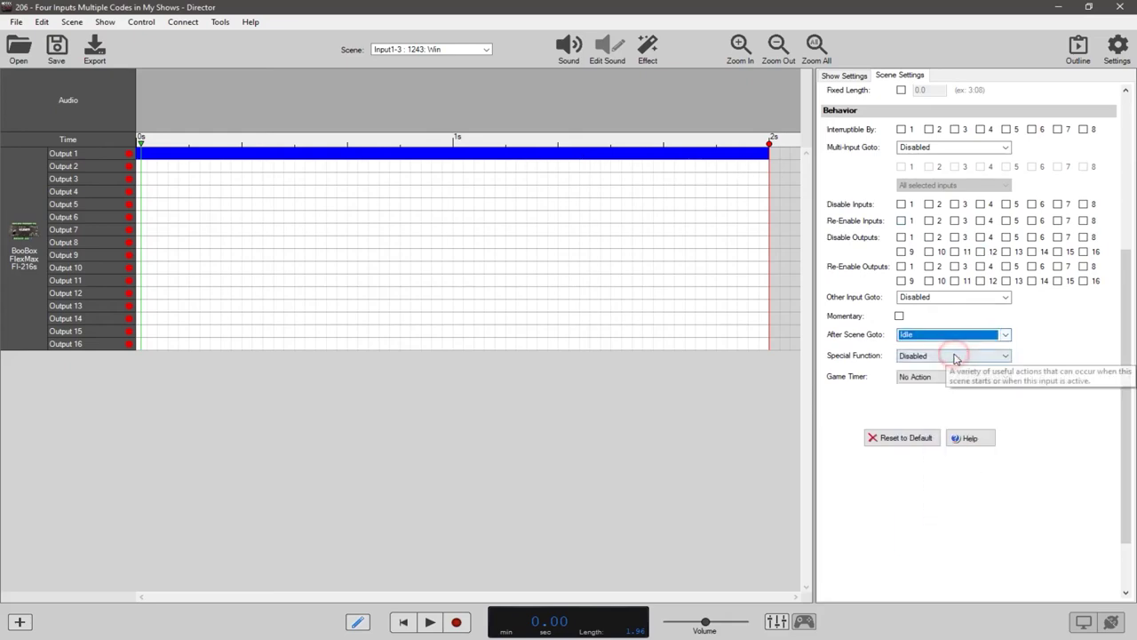
Step: Go from the Idle scene through the 2314 code scenes to its Win scene, examining each Multi-Input Goto, and review the scene list again
click(480, 50)
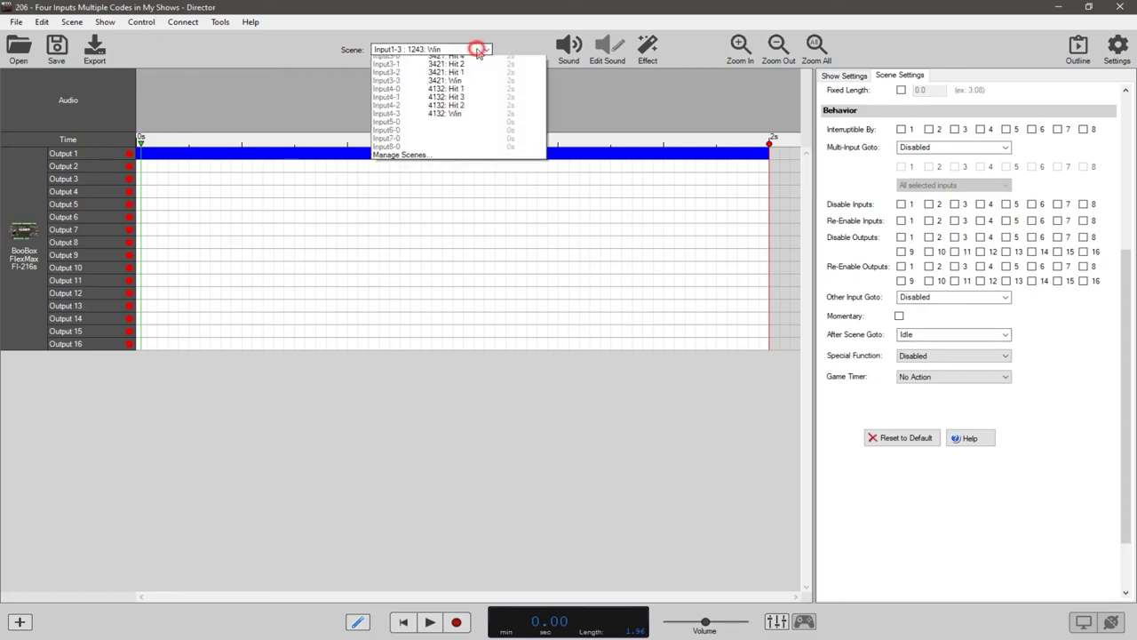
click(456, 60)
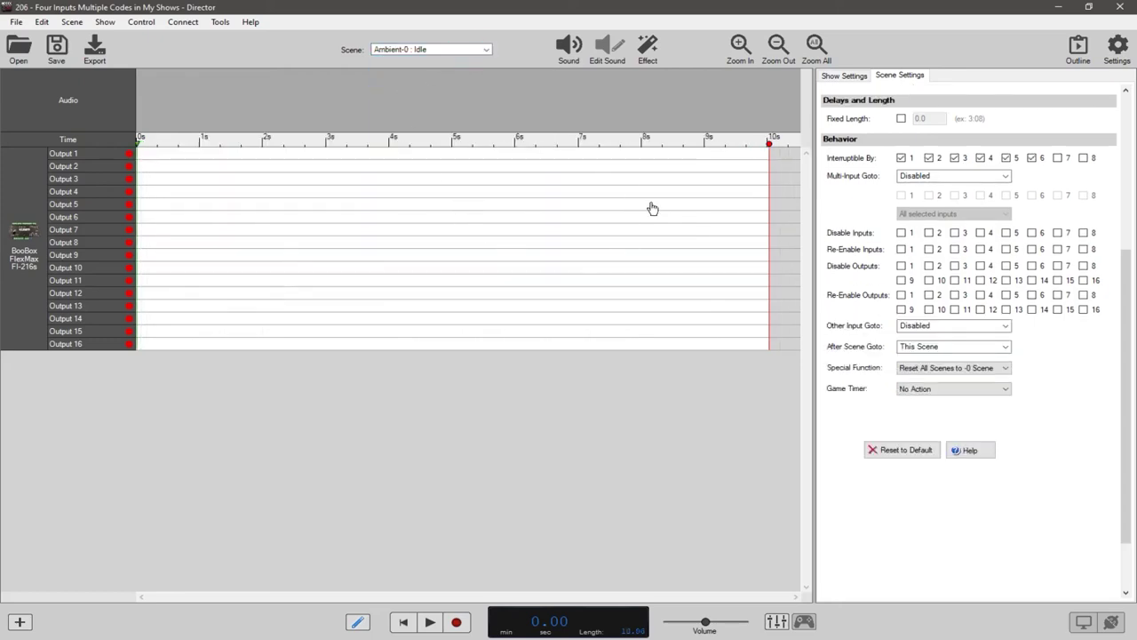
click(460, 51)
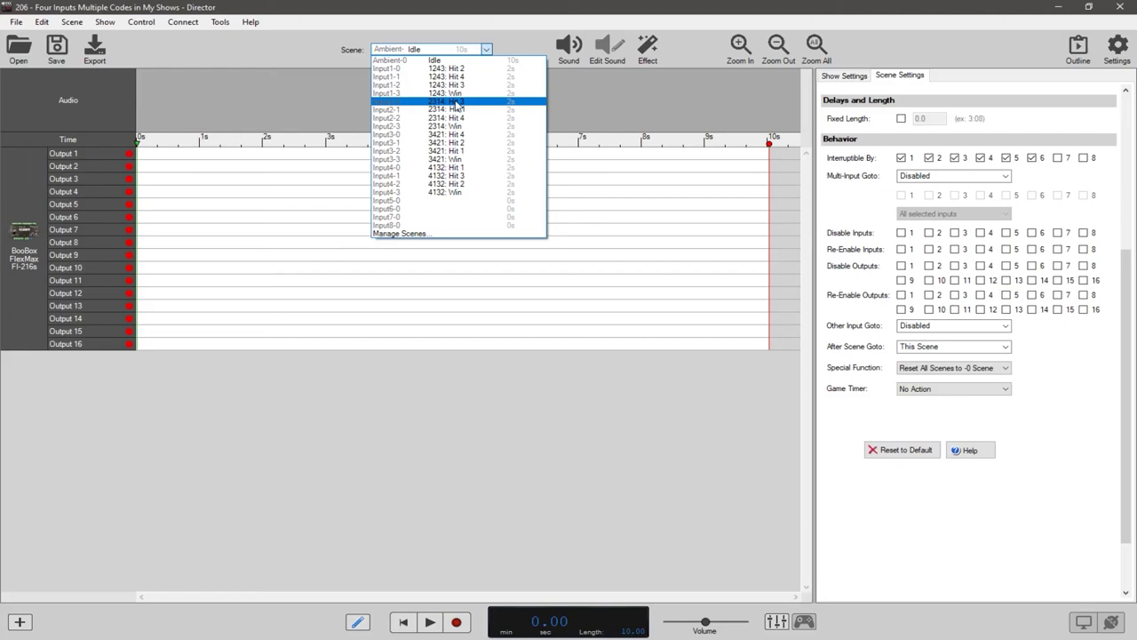
click(455, 103)
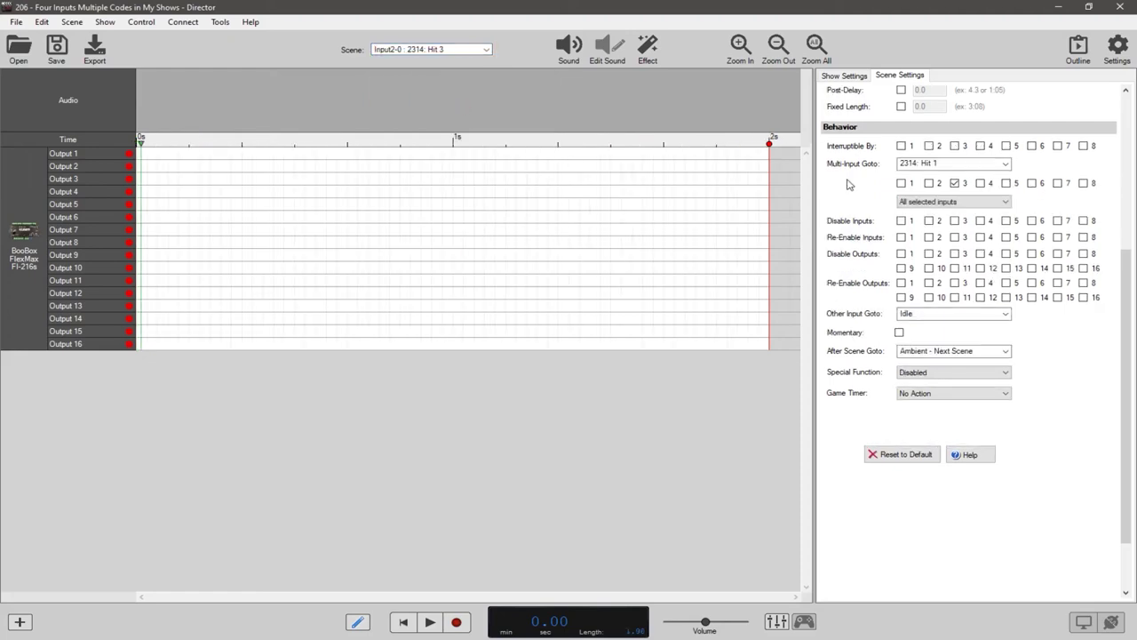
click(438, 50)
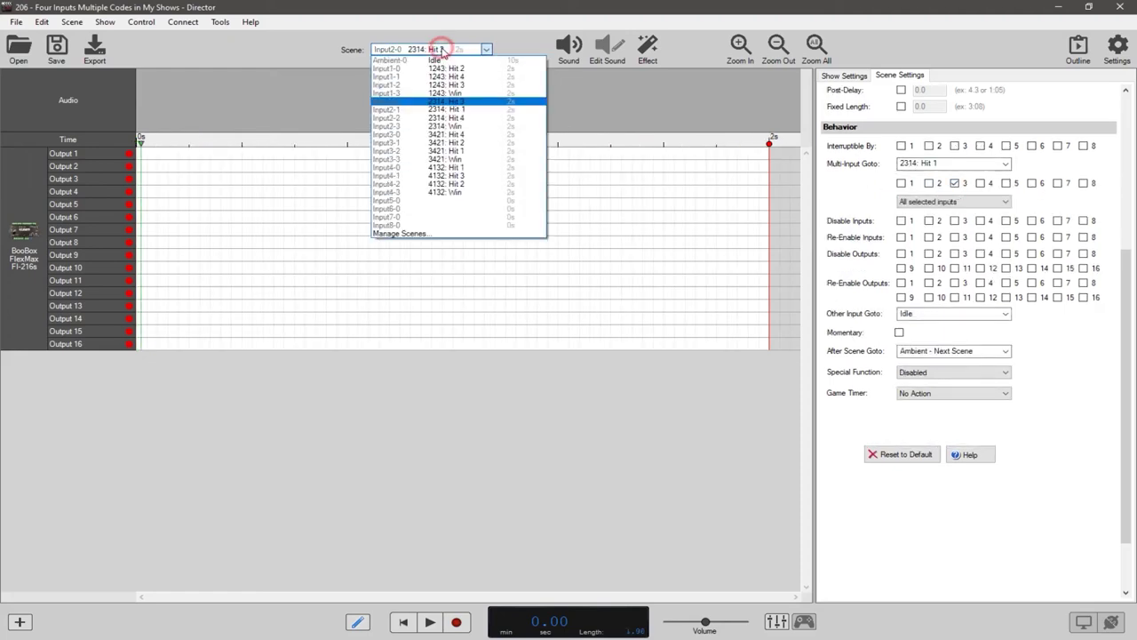
click(453, 107)
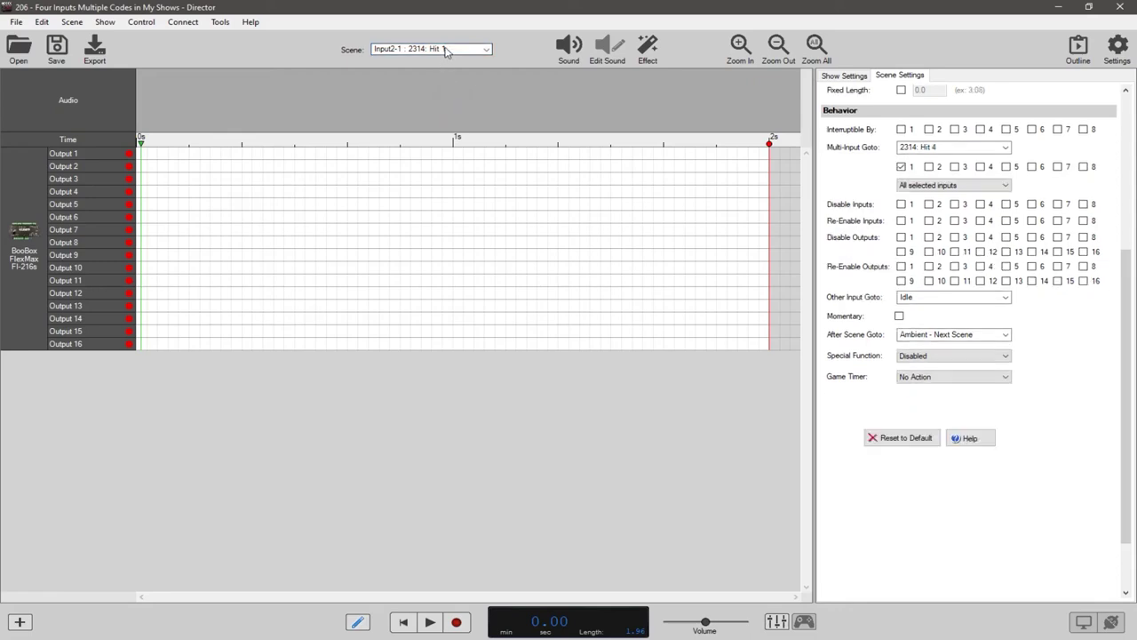
click(444, 49)
click(460, 117)
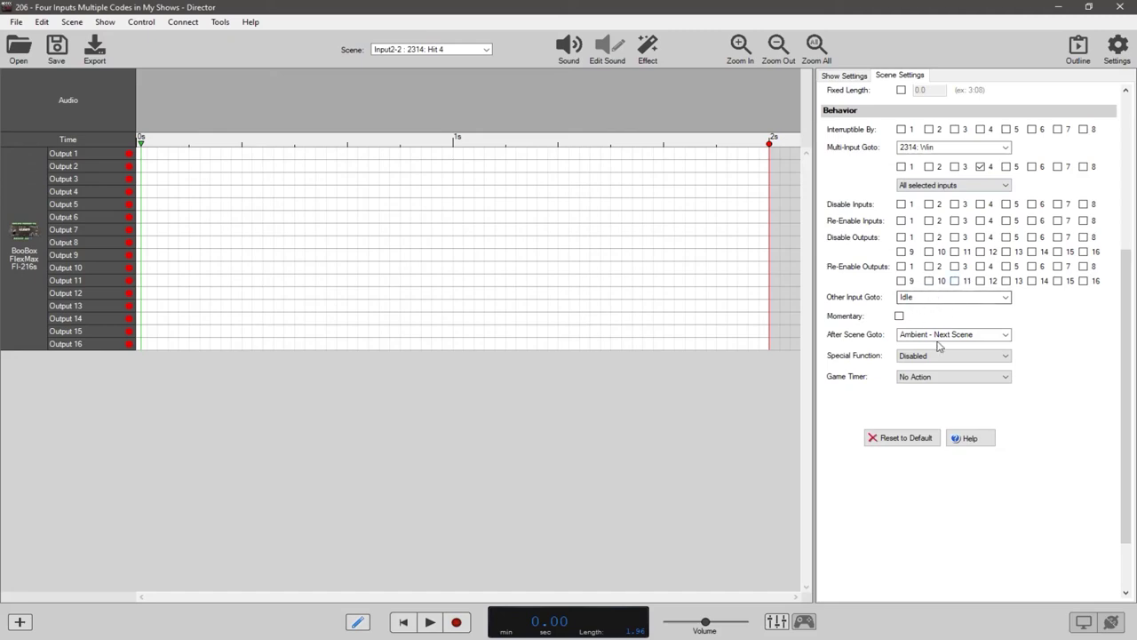
click(451, 49)
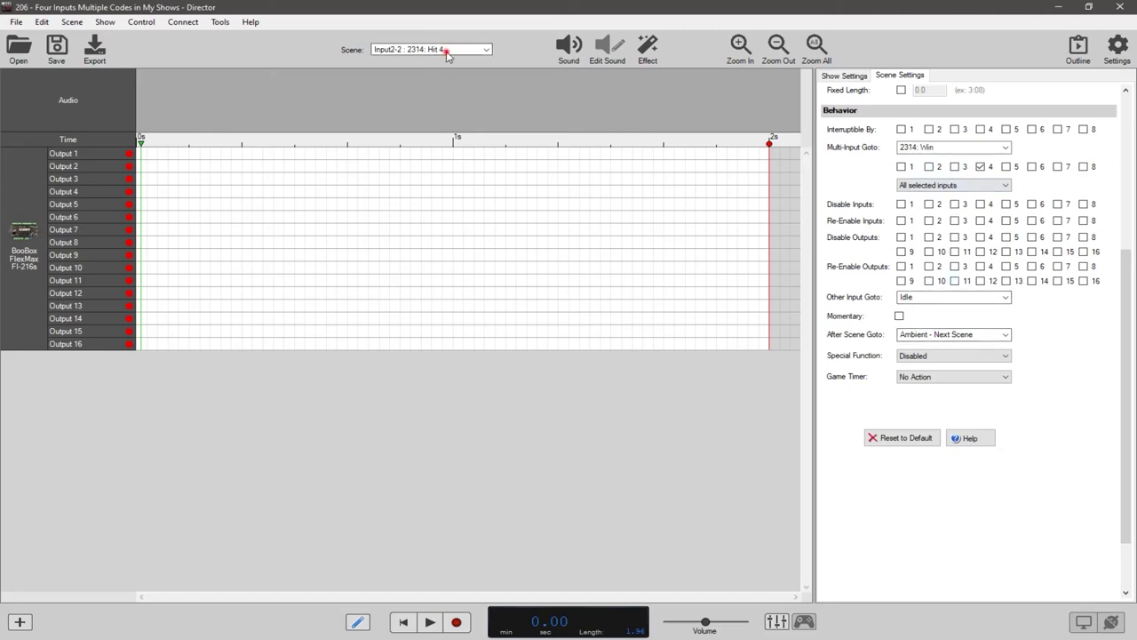
click(449, 122)
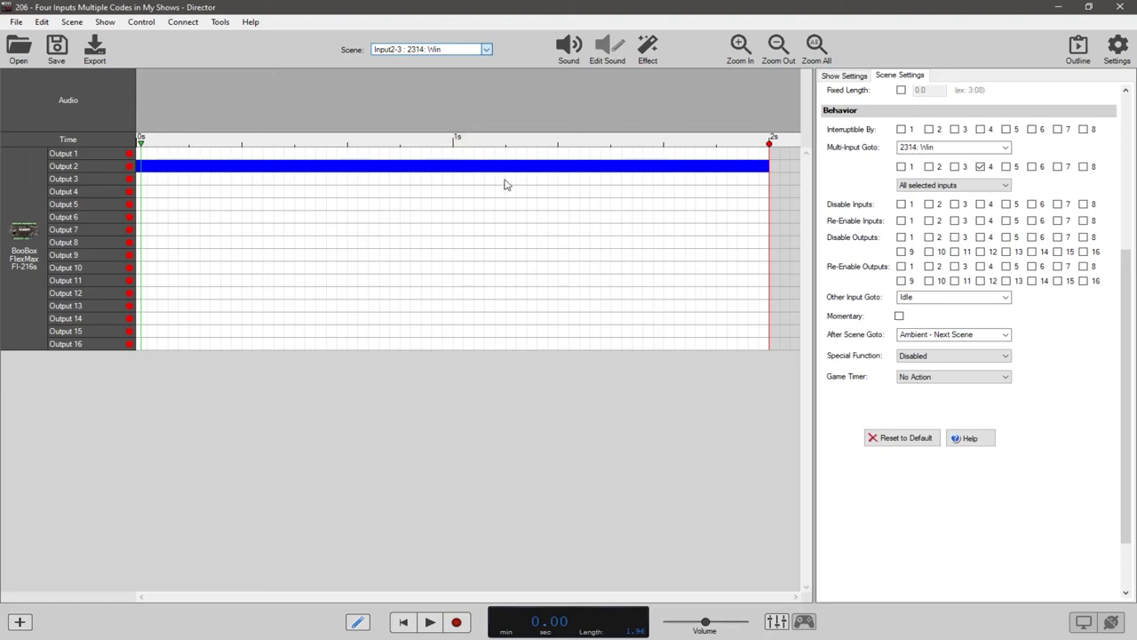
click(461, 49)
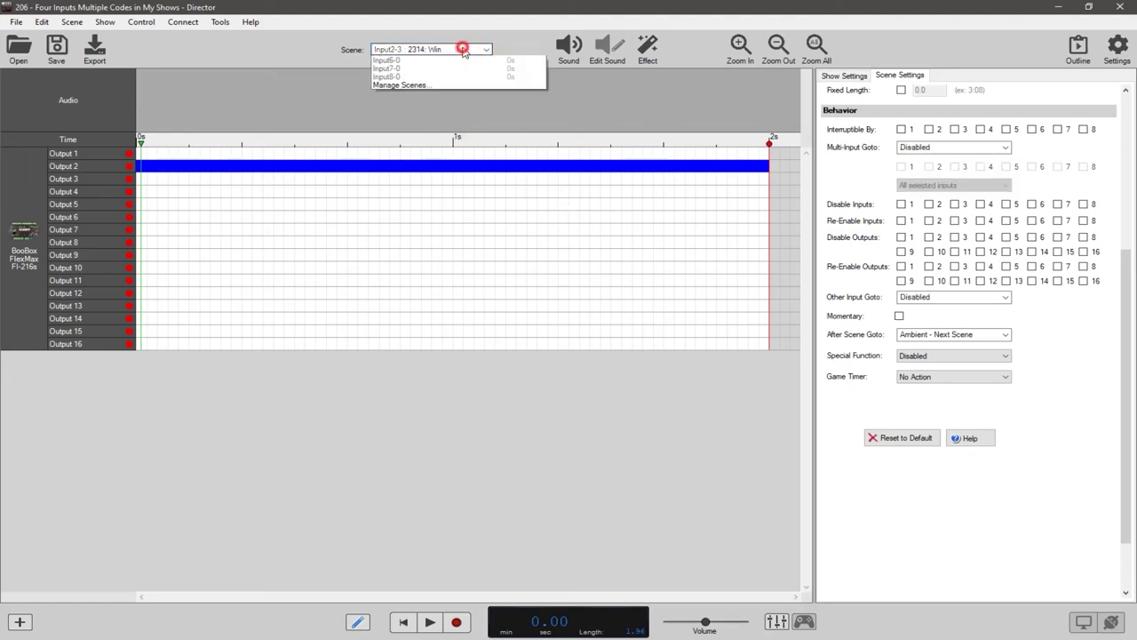
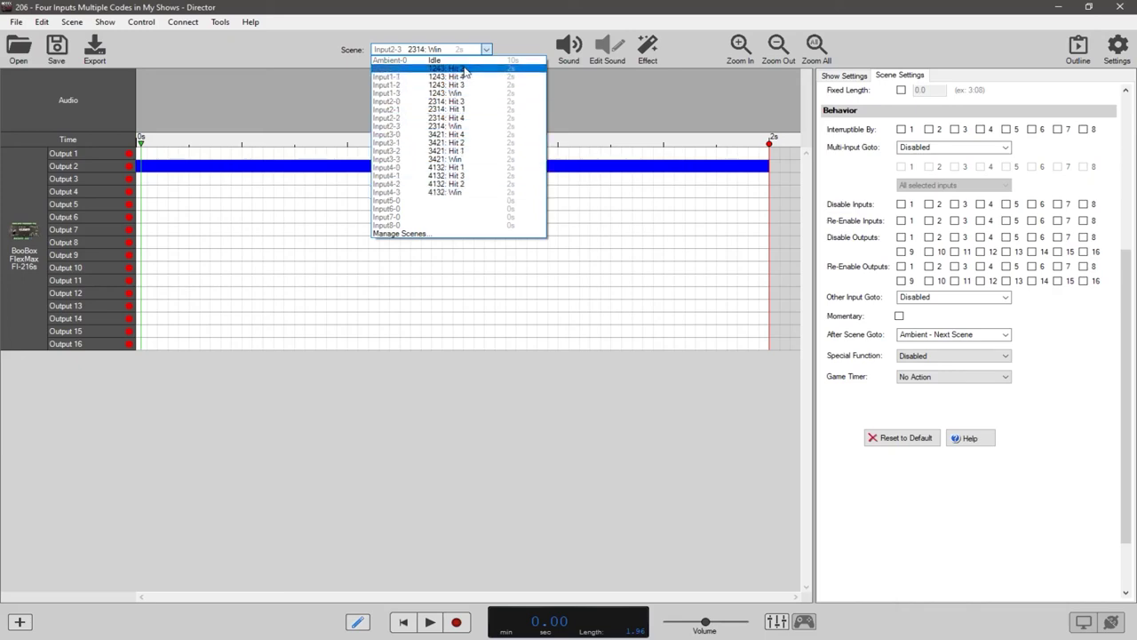
click(454, 93)
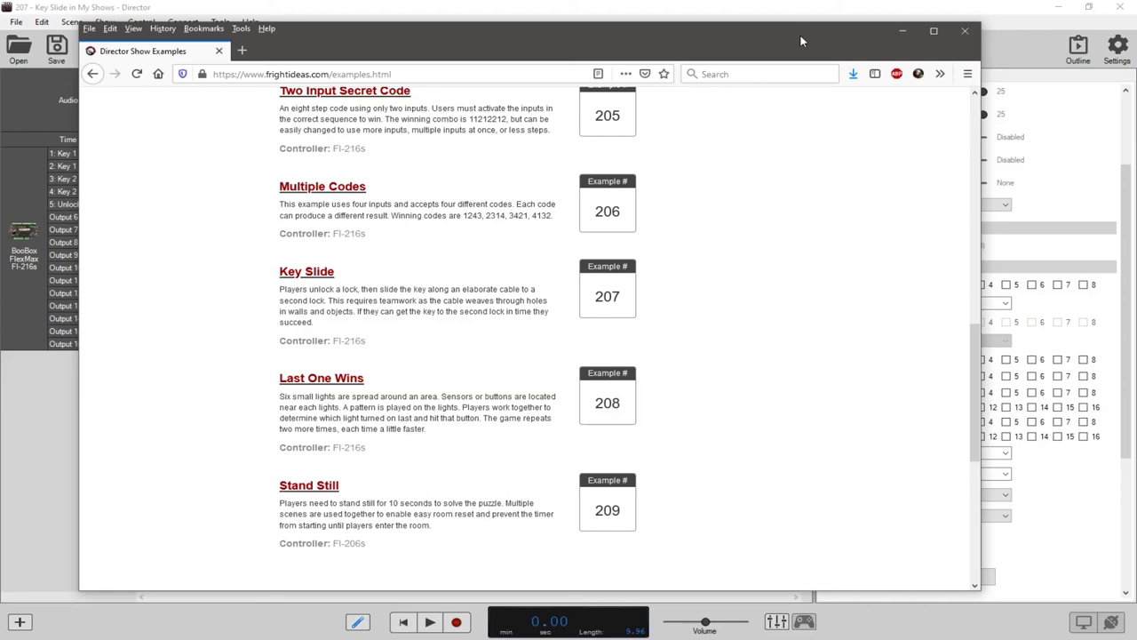
Step: Switch from the show examples page to the Key Slide show in Director and check its show settings
key(alt+Tab)
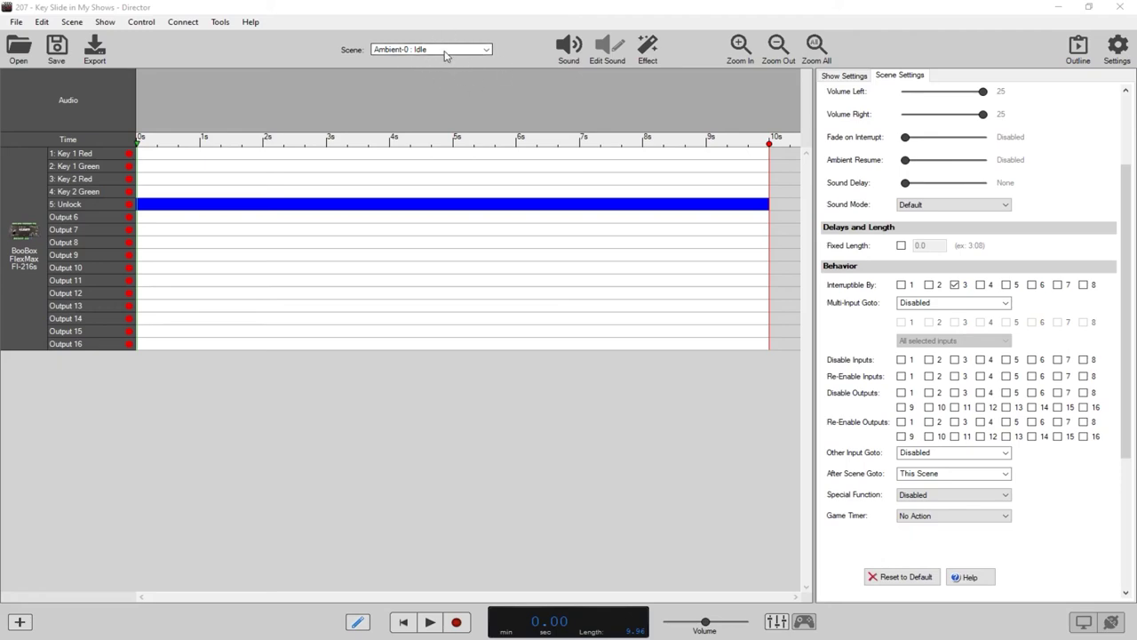
click(865, 78)
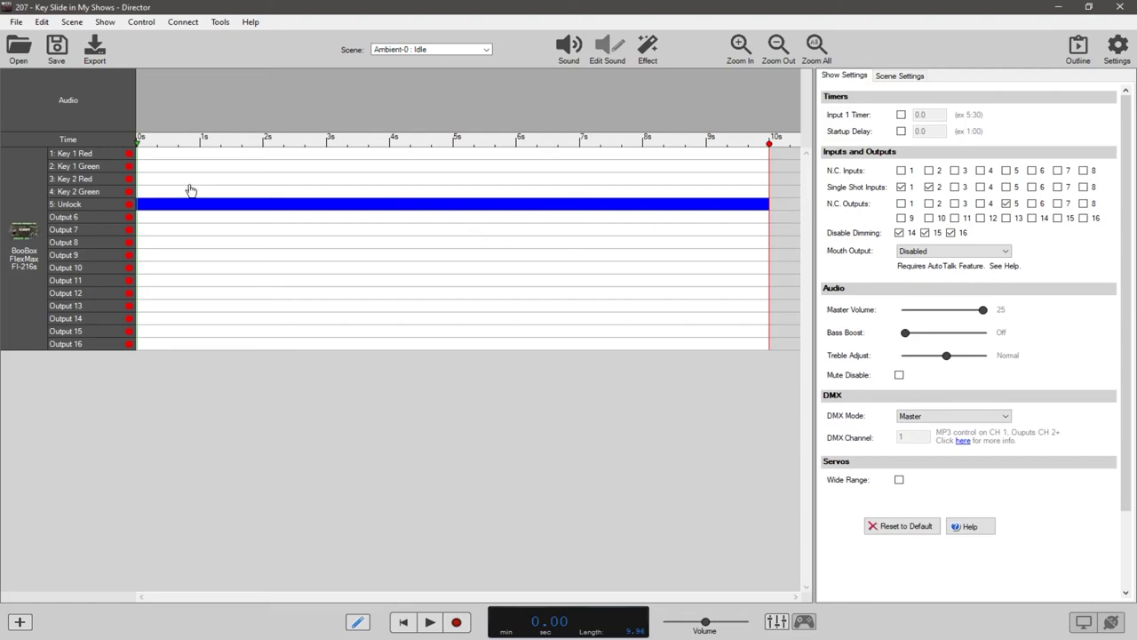
Step: Show the Idle scene's settings, review the show's scene list, and check the scene's Interruptible By inputs
click(900, 76)
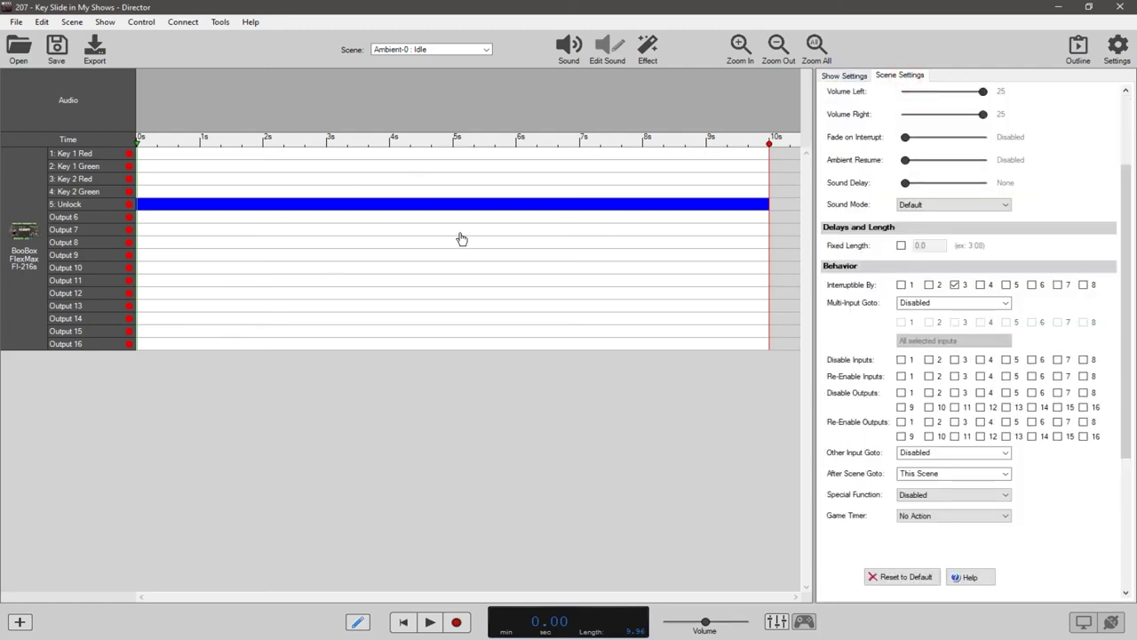
click(442, 49)
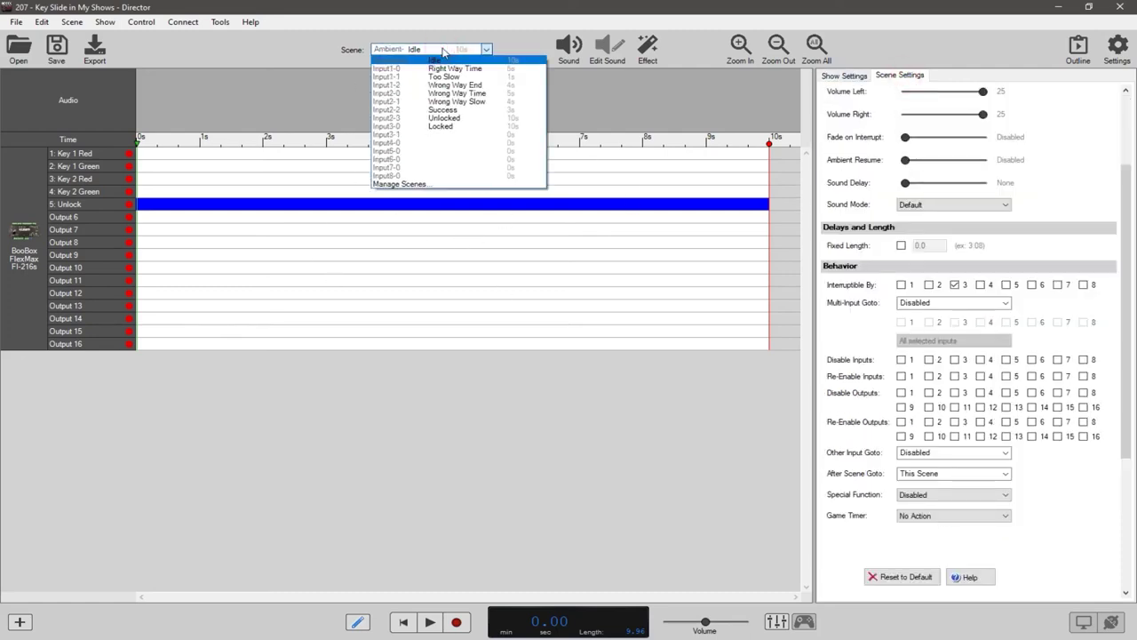
click(441, 54)
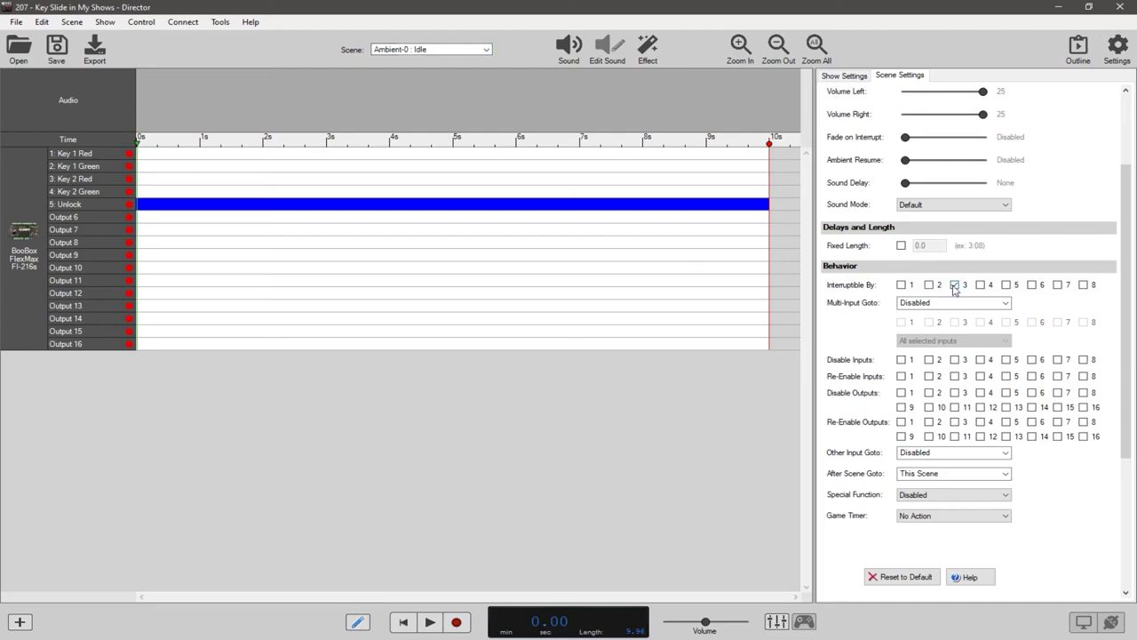
Step: Open the Locked scene and examine its outputs and Interruptible By inputs
click(465, 48)
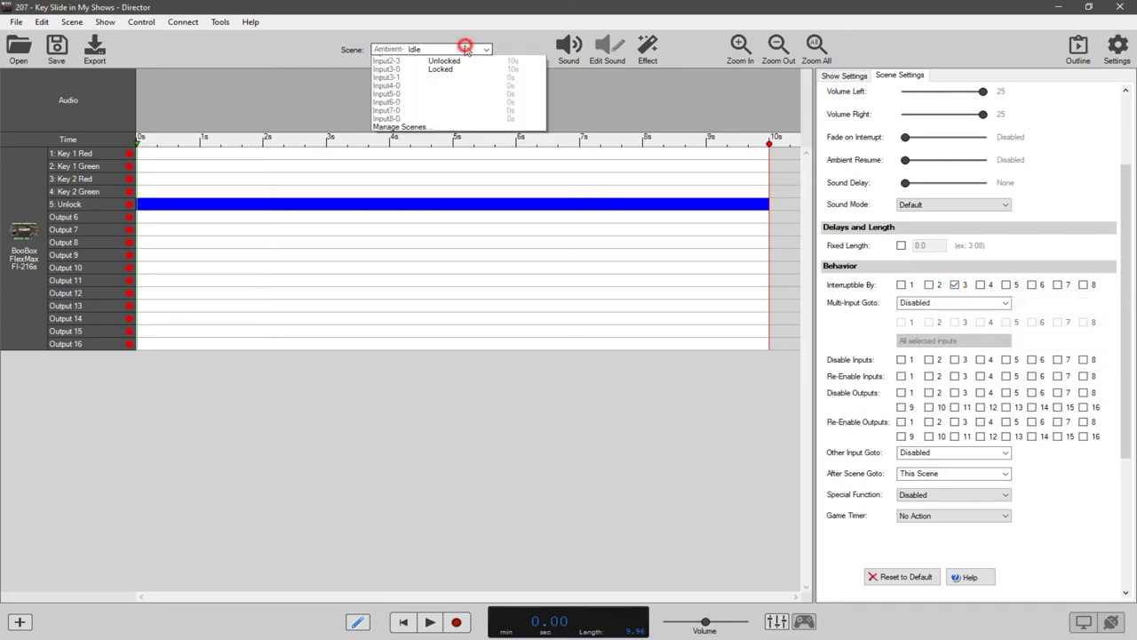
click(448, 126)
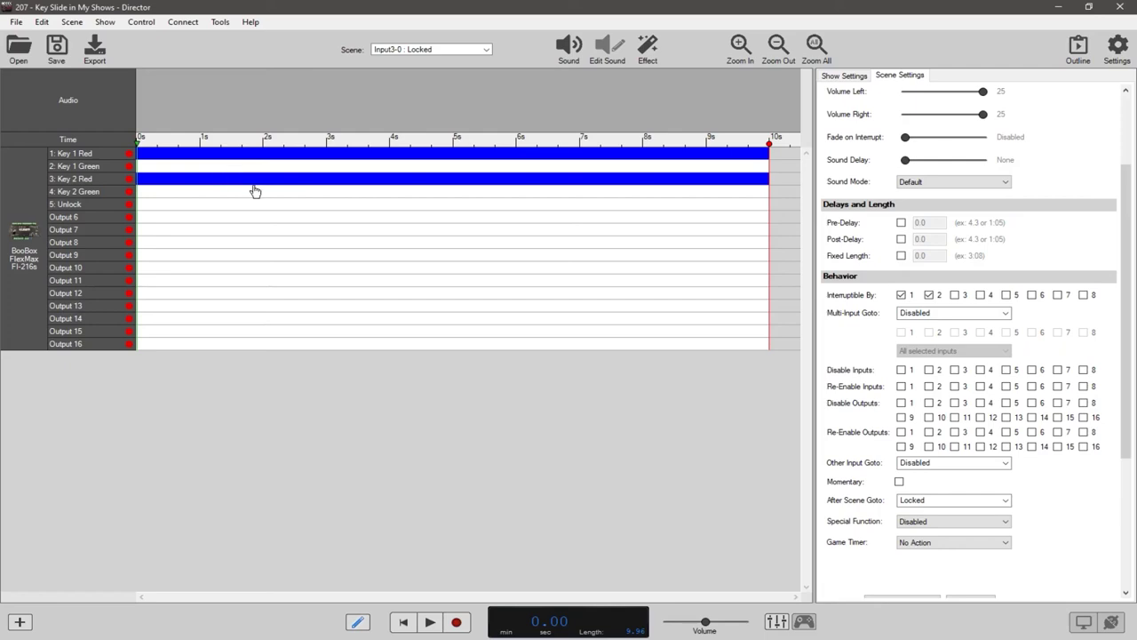
click(901, 296)
Step: Open the Right Way Time scene and play it from the start to preview its timer sound
click(489, 49)
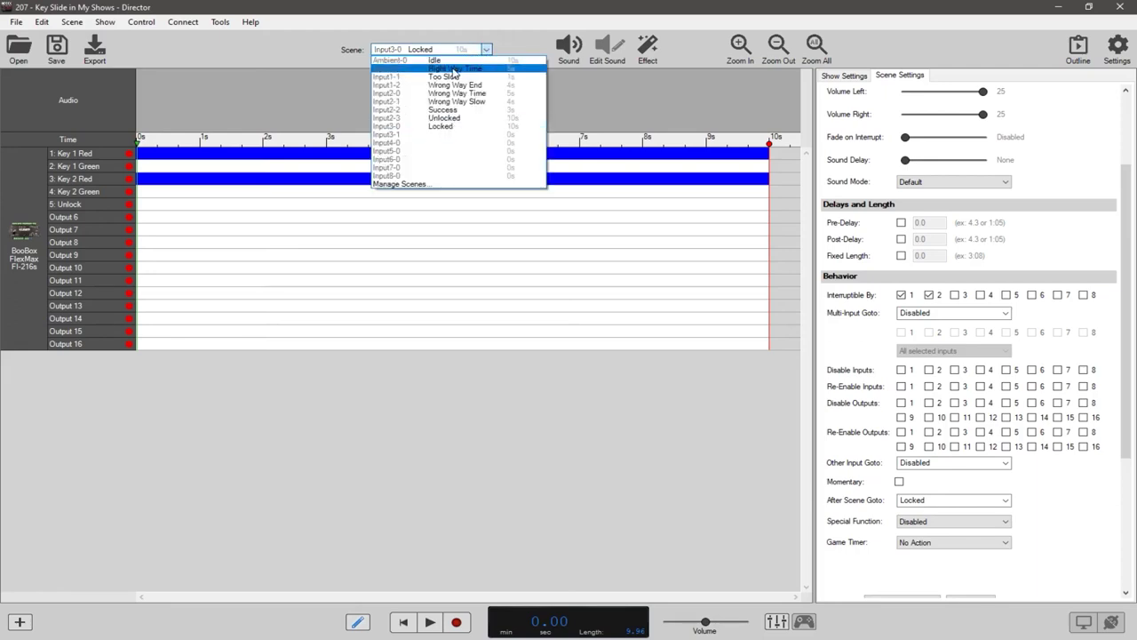
click(451, 68)
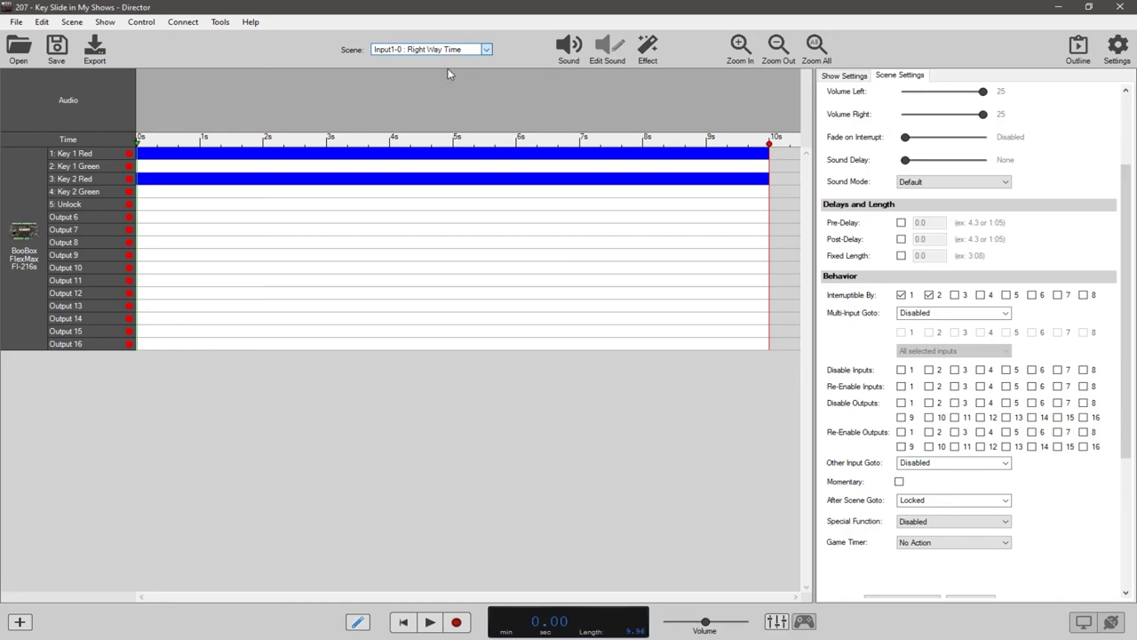
drag(608, 145, 141, 156)
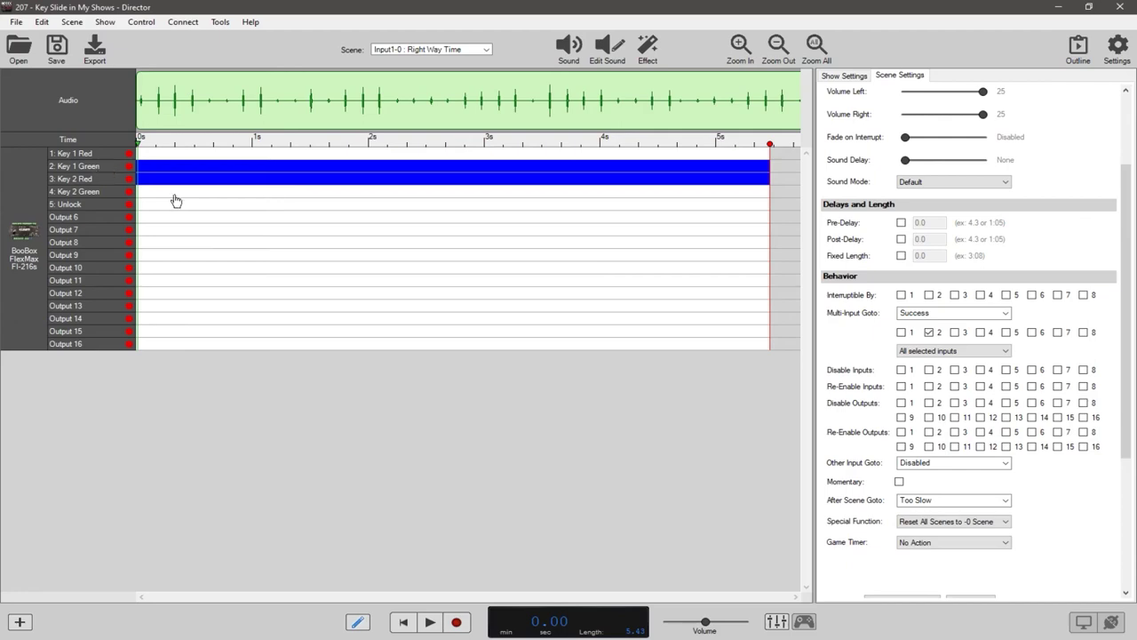
key(space)
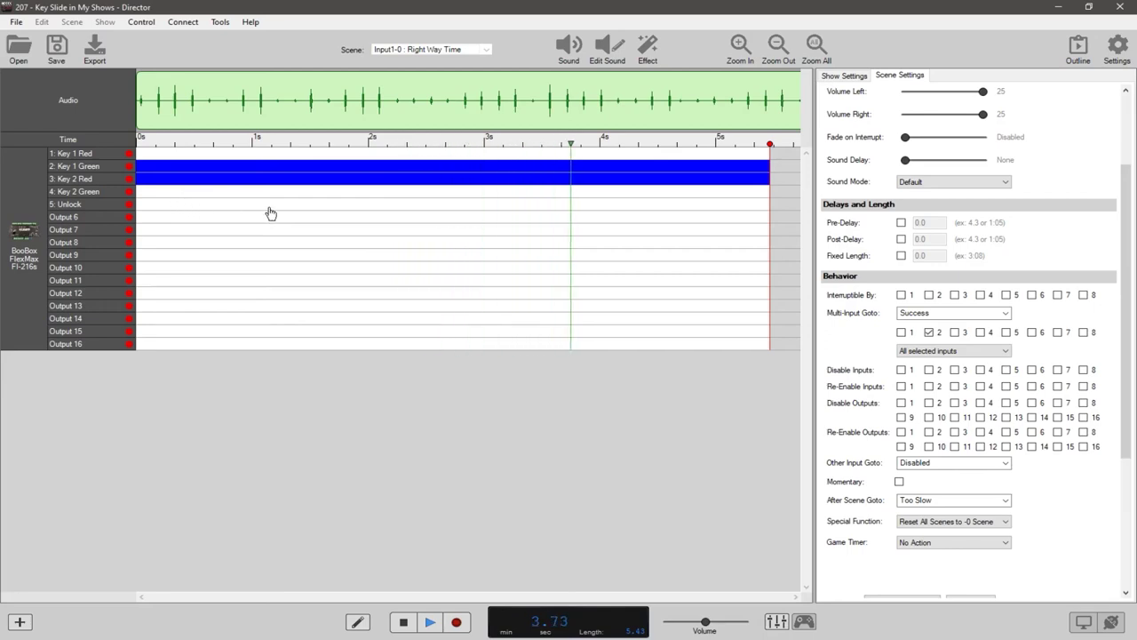
key(space)
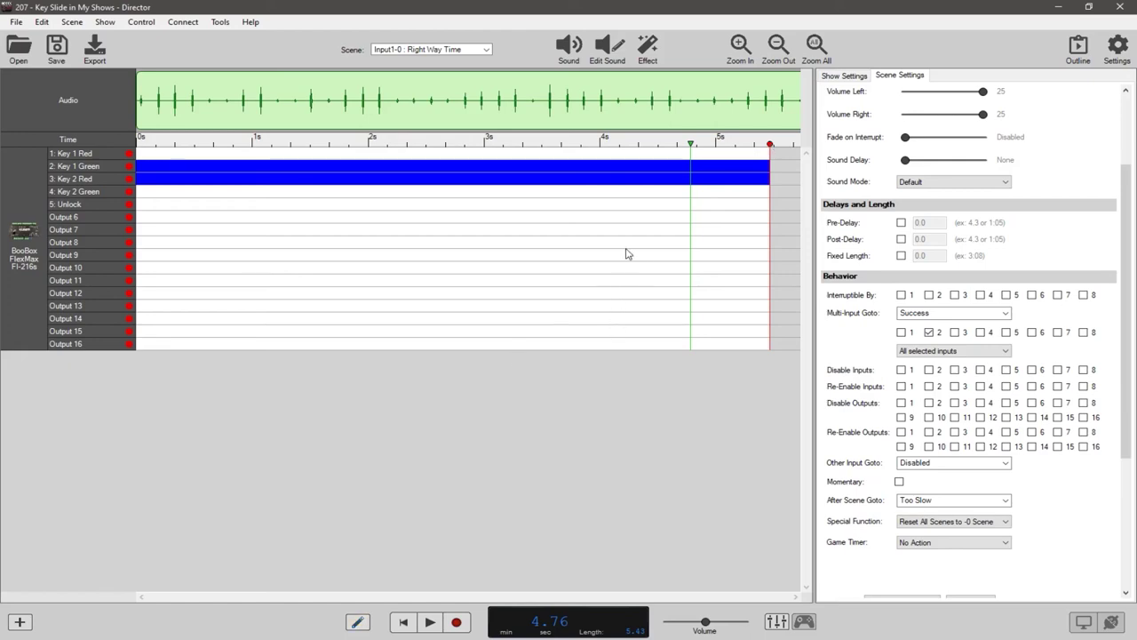
Step: Zoom the Right Way Time timeline out to inspect the audio beyond the scene's end, and zoom back in around the scene
scroll(631, 253, down, 2)
scroll(624, 255, down, 4)
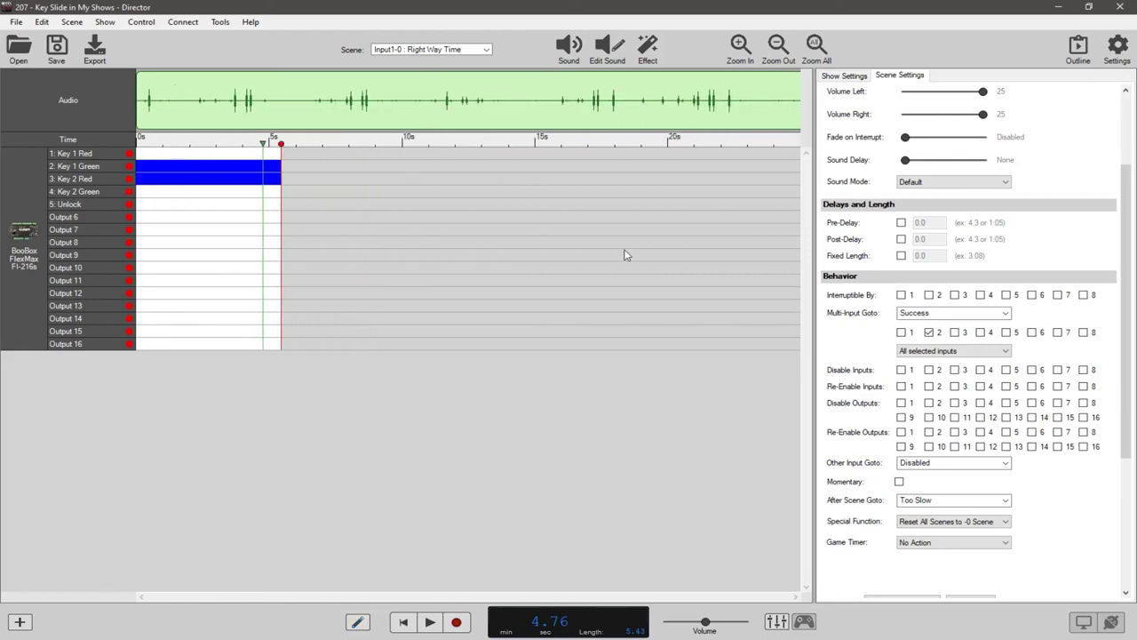
scroll(624, 255, down, 5)
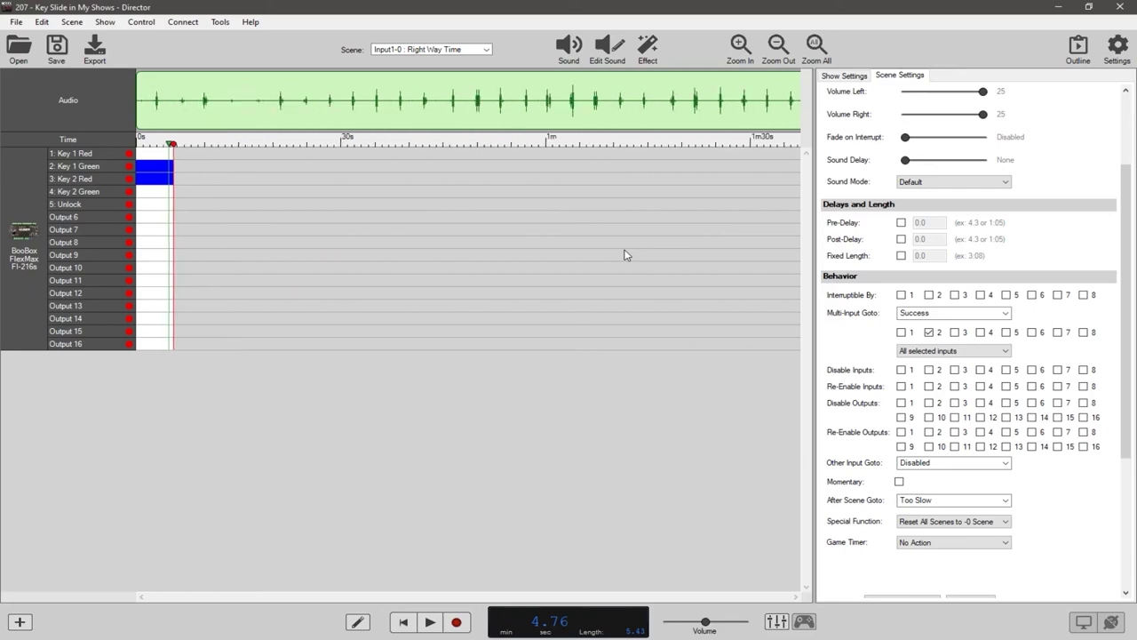
scroll(624, 254, up, 1)
scroll(625, 255, down, 2)
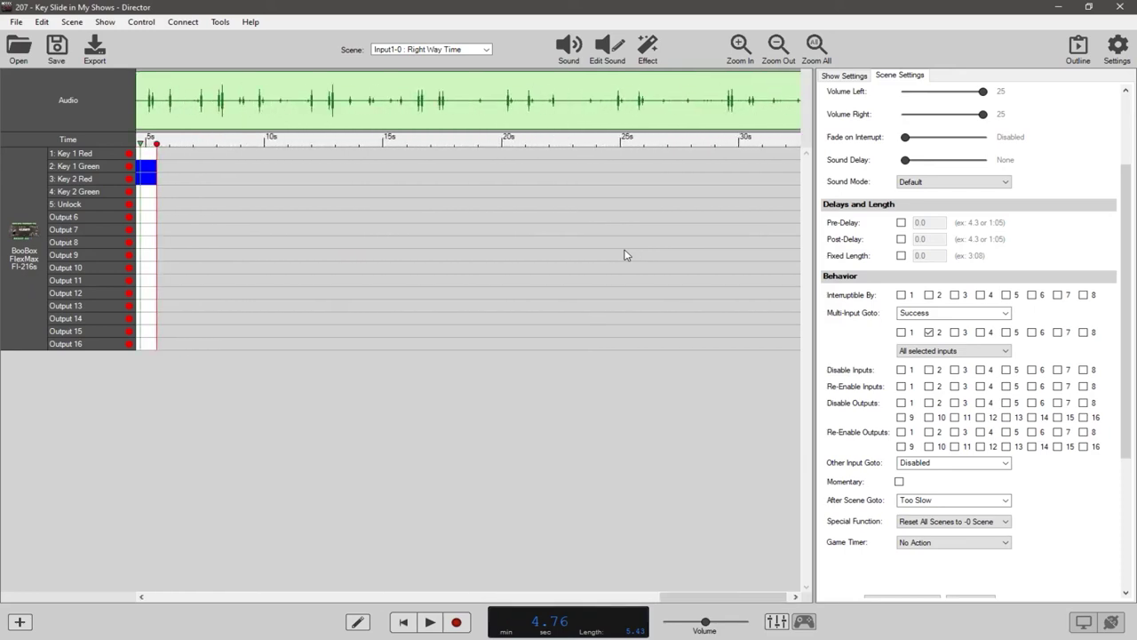
scroll(624, 255, up, 5)
drag(485, 596, 187, 591)
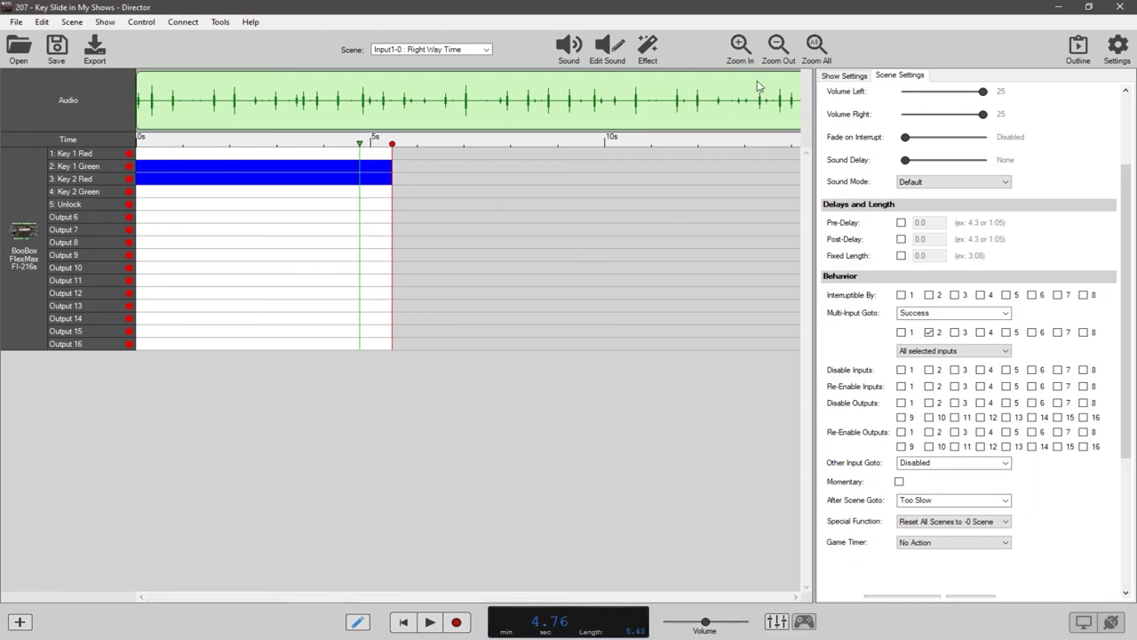
click(744, 44)
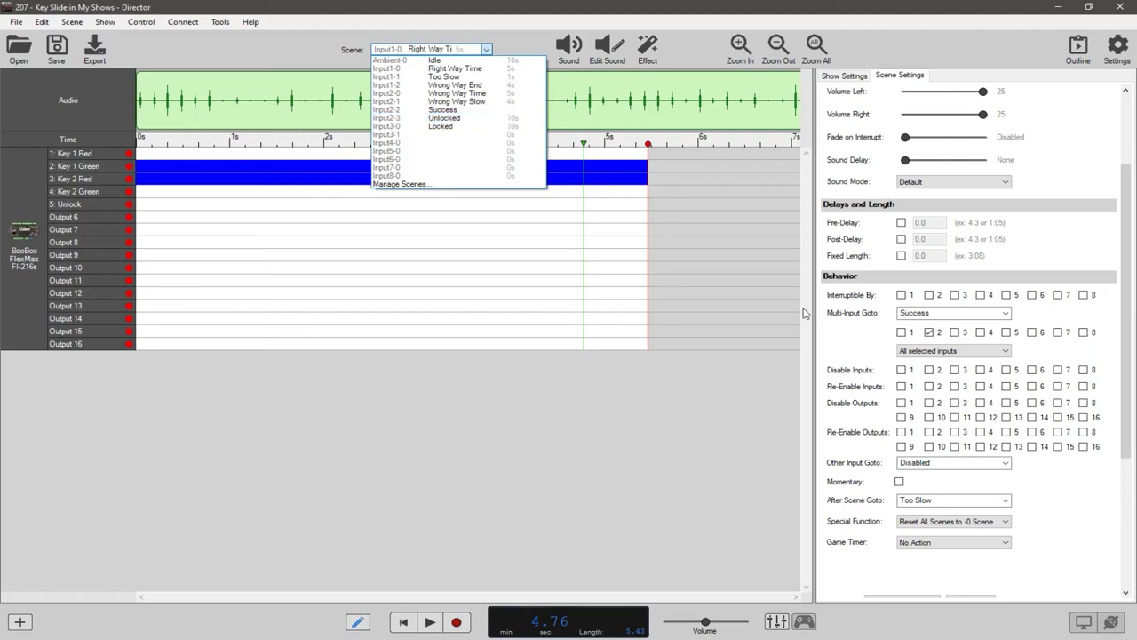
Step: Open the Success scene and preview its sound from the beginning
click(444, 109)
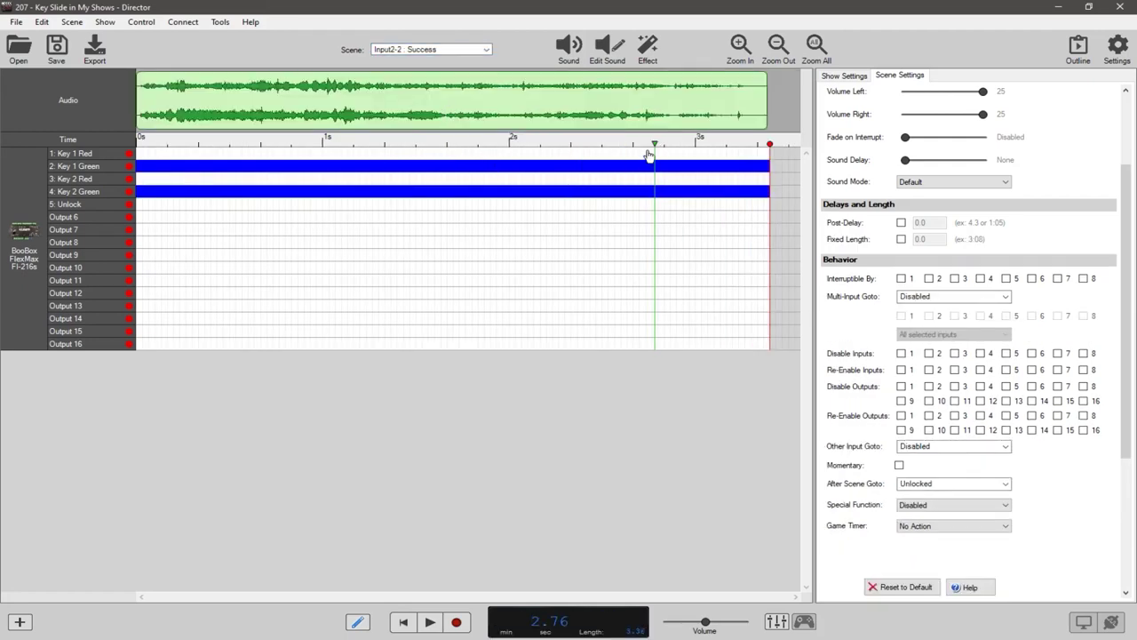
drag(655, 144, 127, 159)
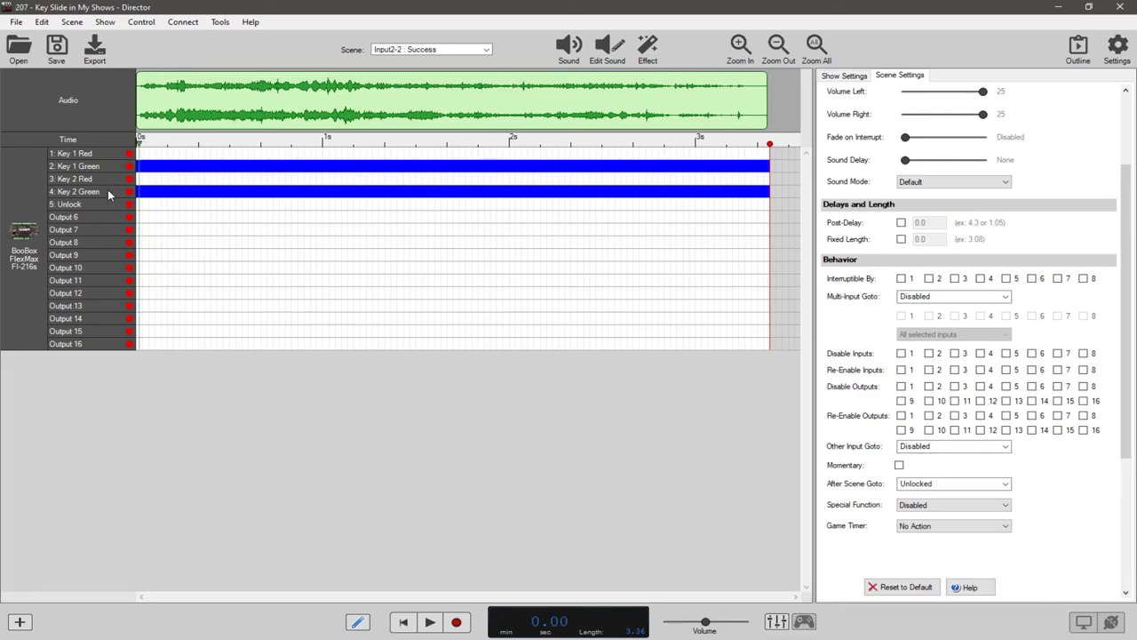
key(space)
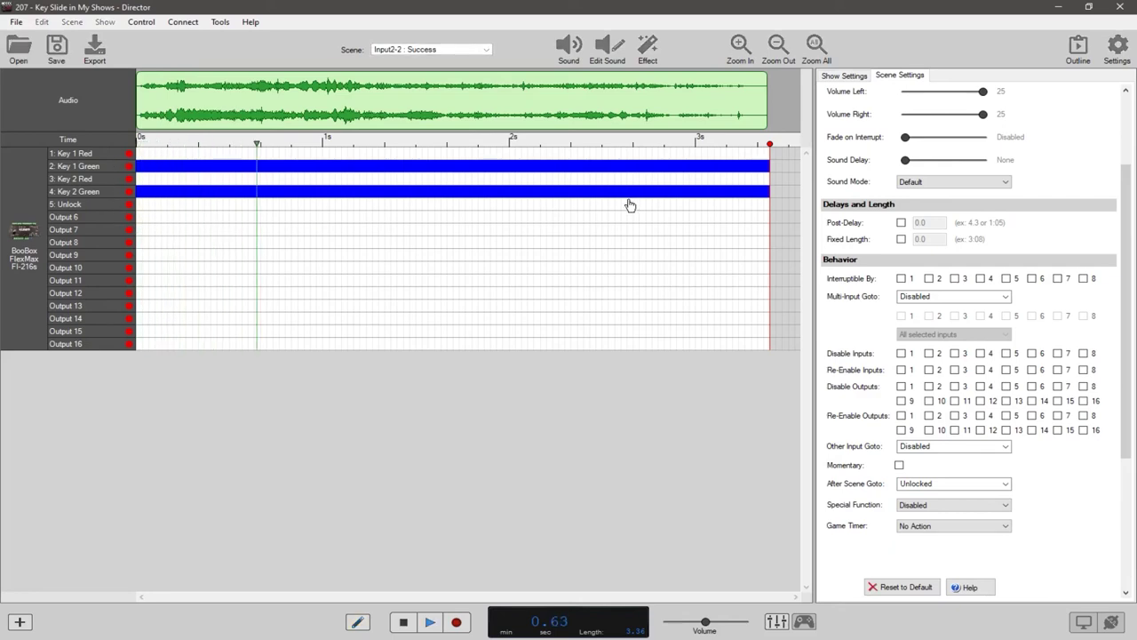
key(space)
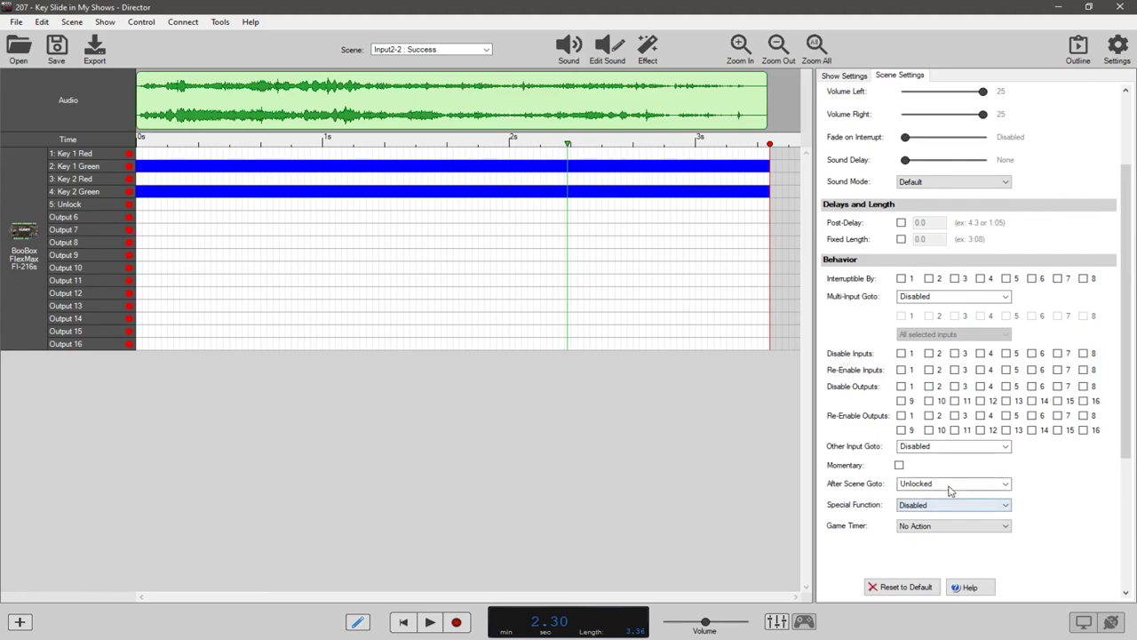
Step: Open the Unlocked scene and then the Locked scene, checking the Interruptible By inputs of each
click(466, 50)
click(444, 117)
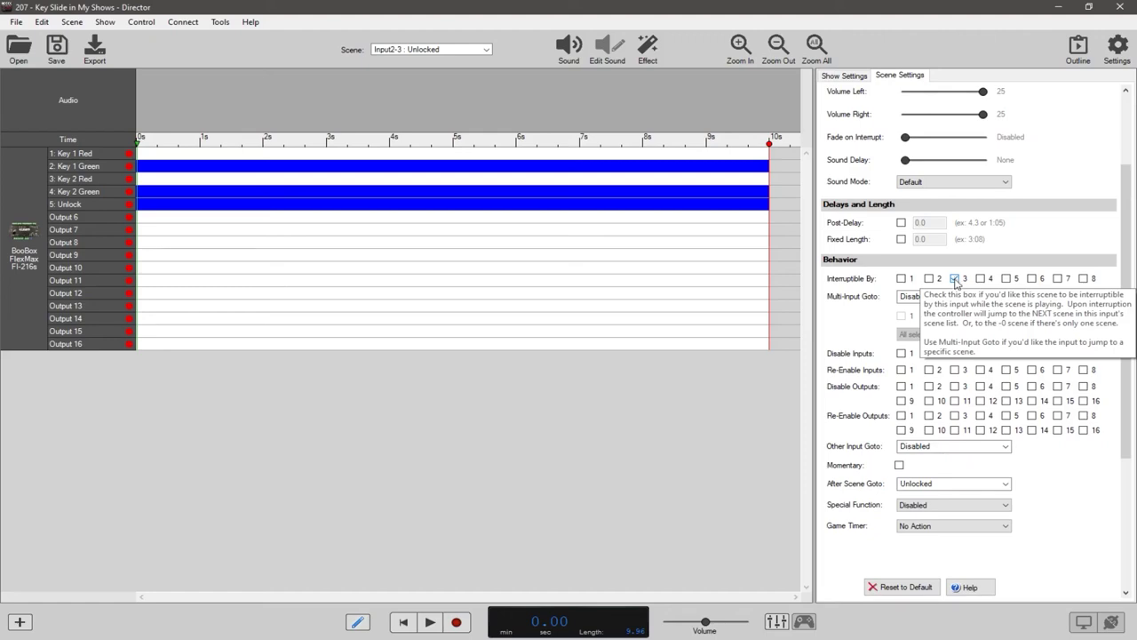
click(485, 49)
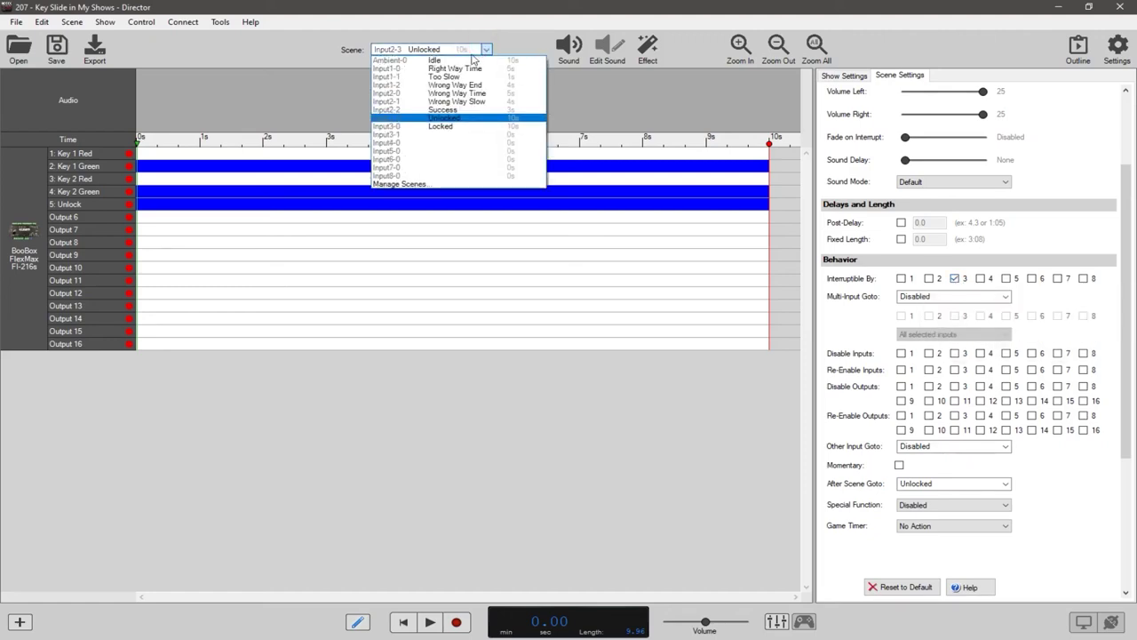
click(441, 126)
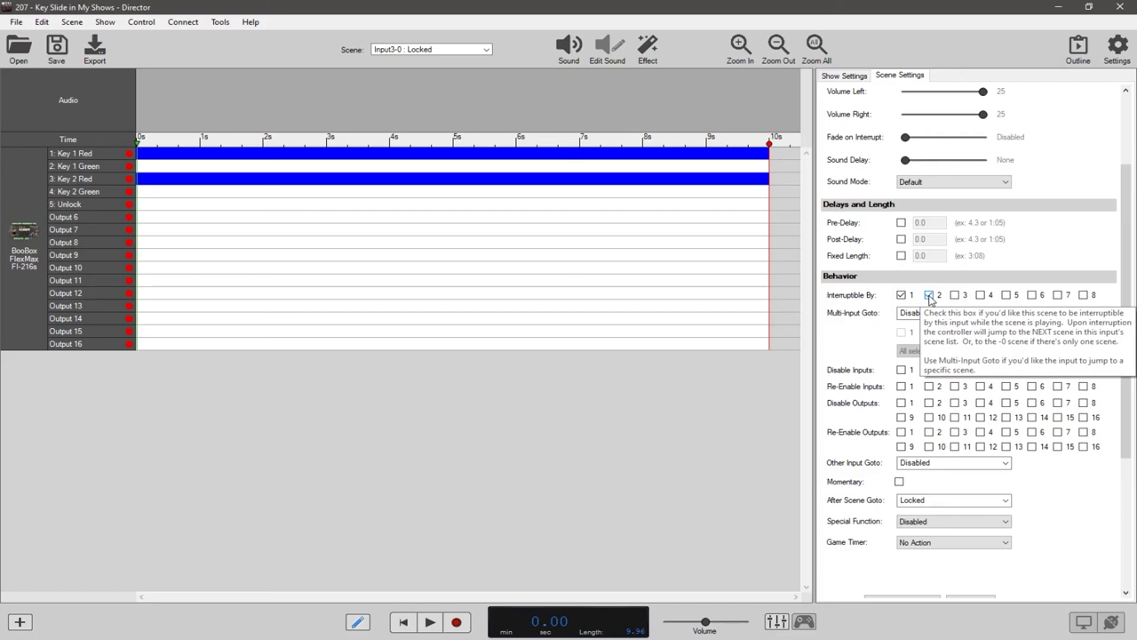
Step: Open the Wrong Way Time scene and examine its Multi-Input Goto and After Scene Goto settings
click(454, 51)
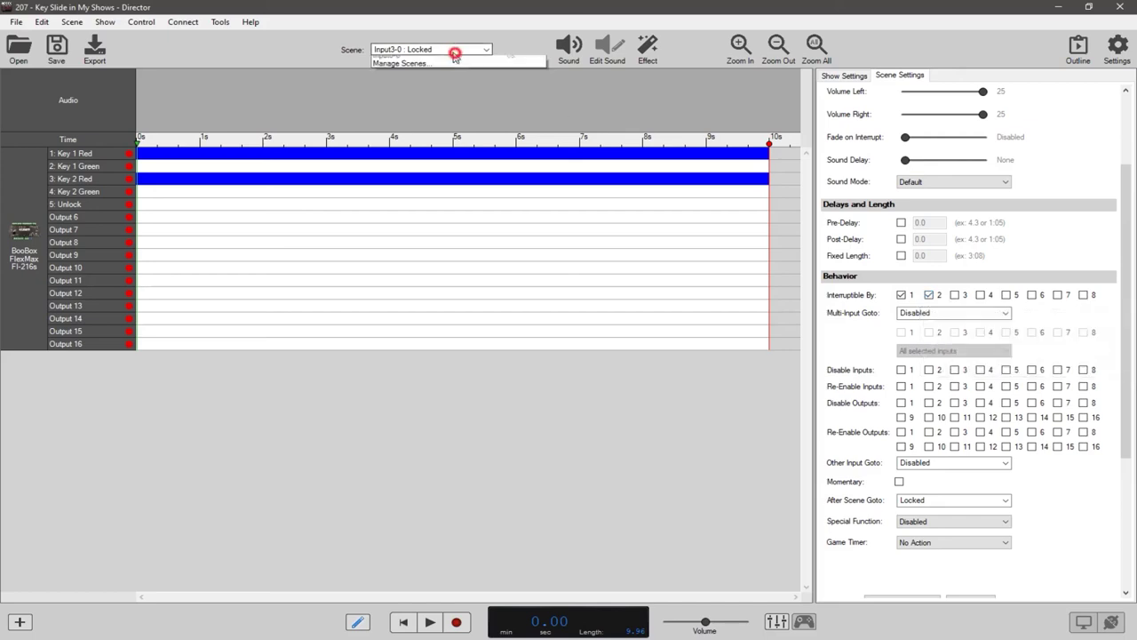
click(449, 93)
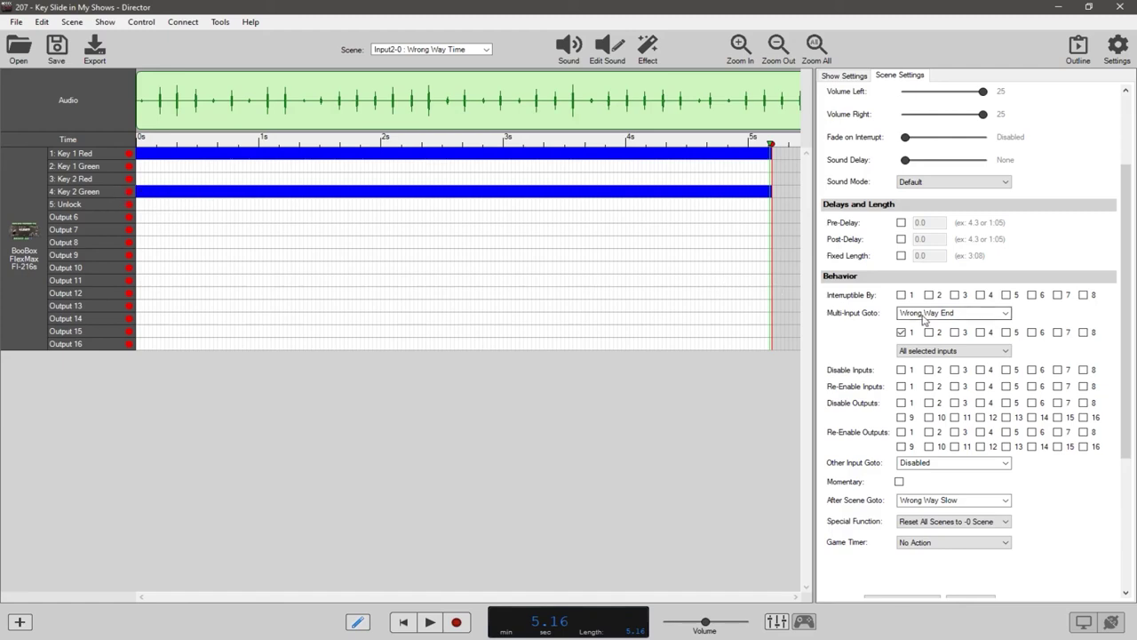
mouse_move(924, 320)
mouse_move(919, 507)
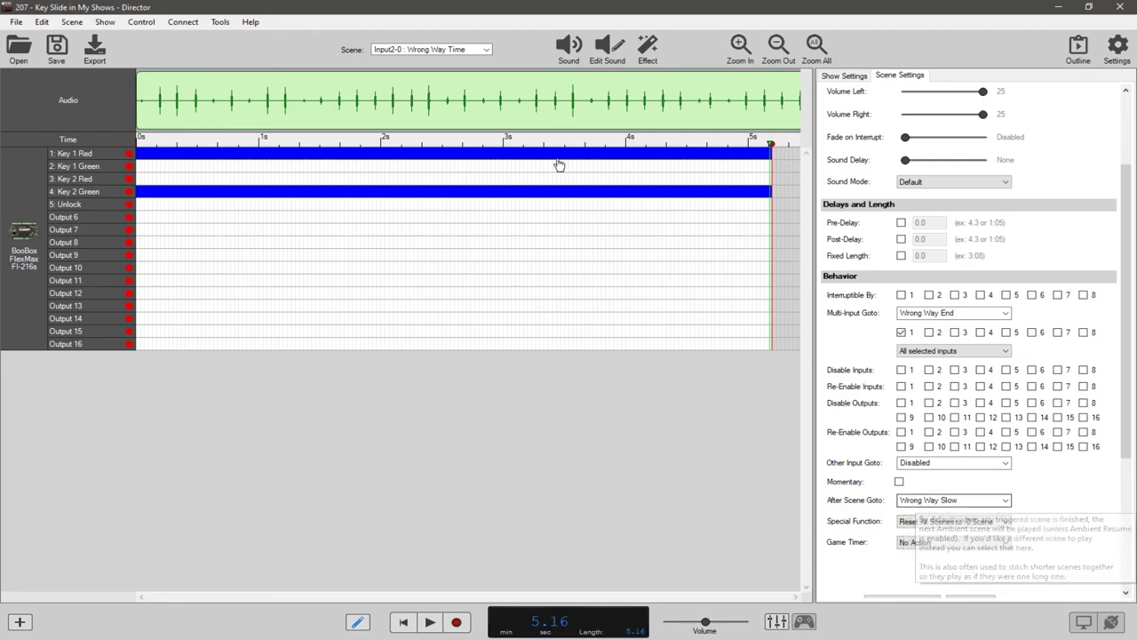
Step: Check the Right Way Time scene's After Scene Goto, and open the Too Slow scene to preview its sound
click(486, 49)
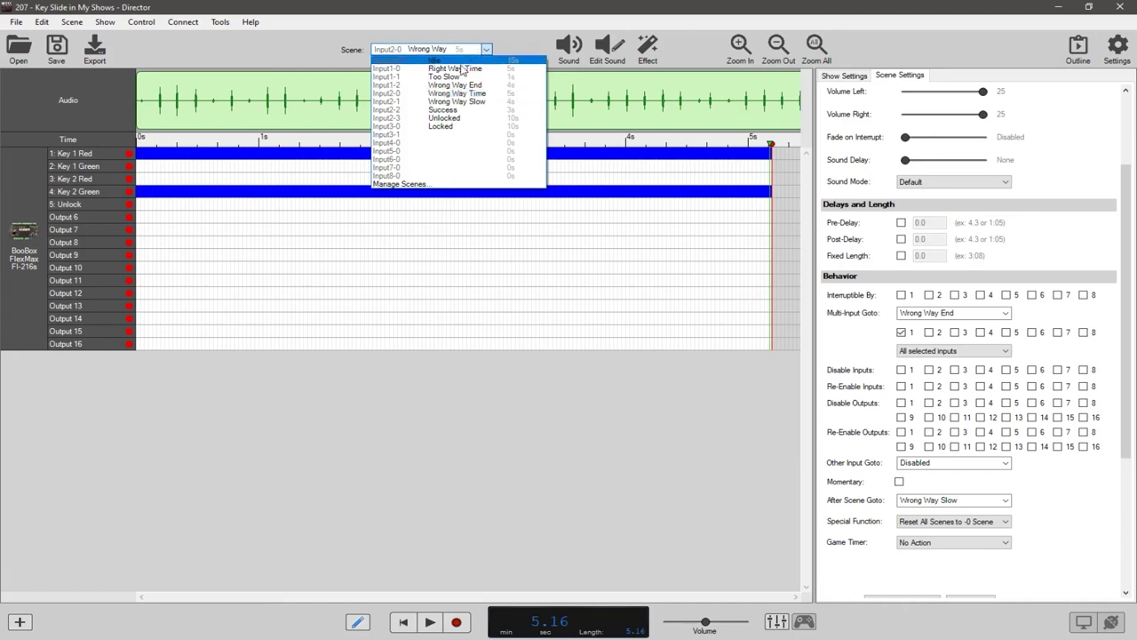
click(454, 68)
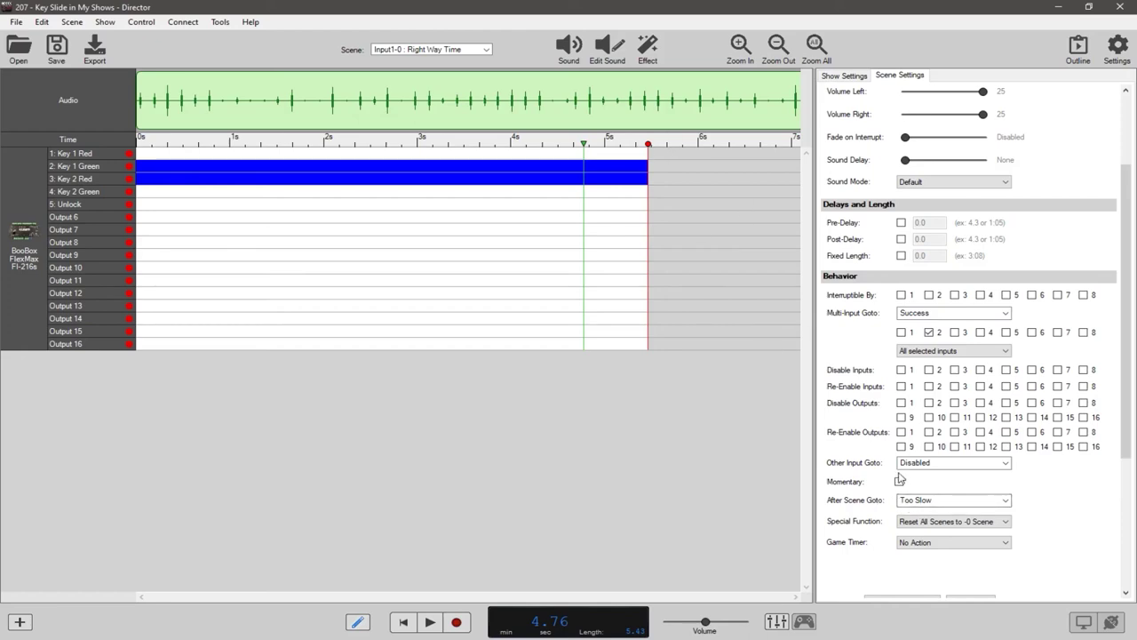
click(486, 49)
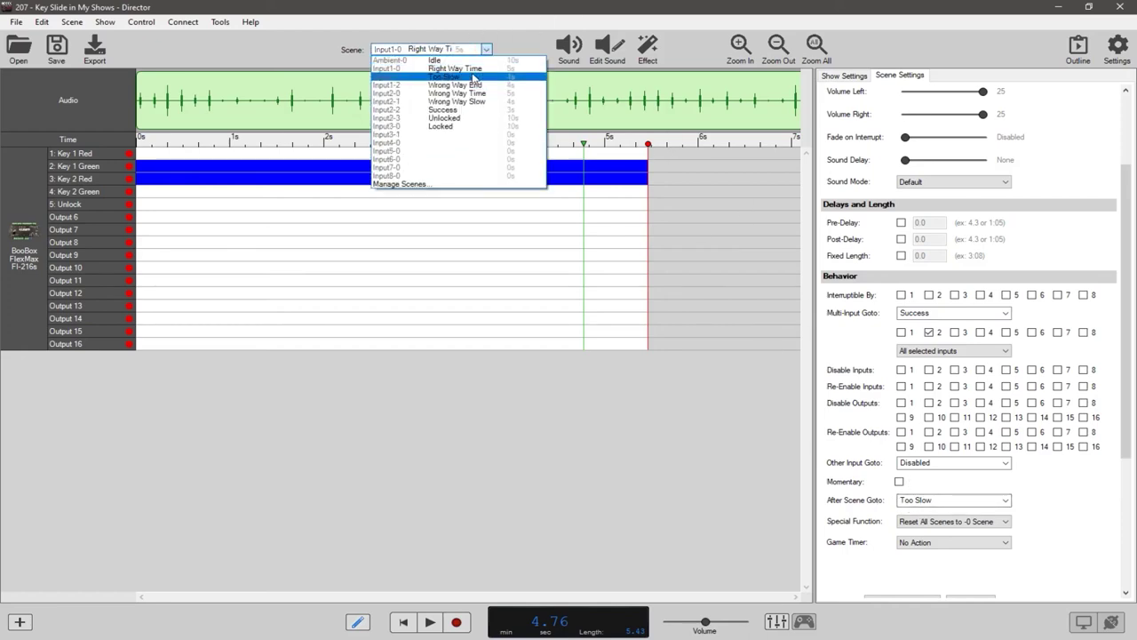
click(460, 75)
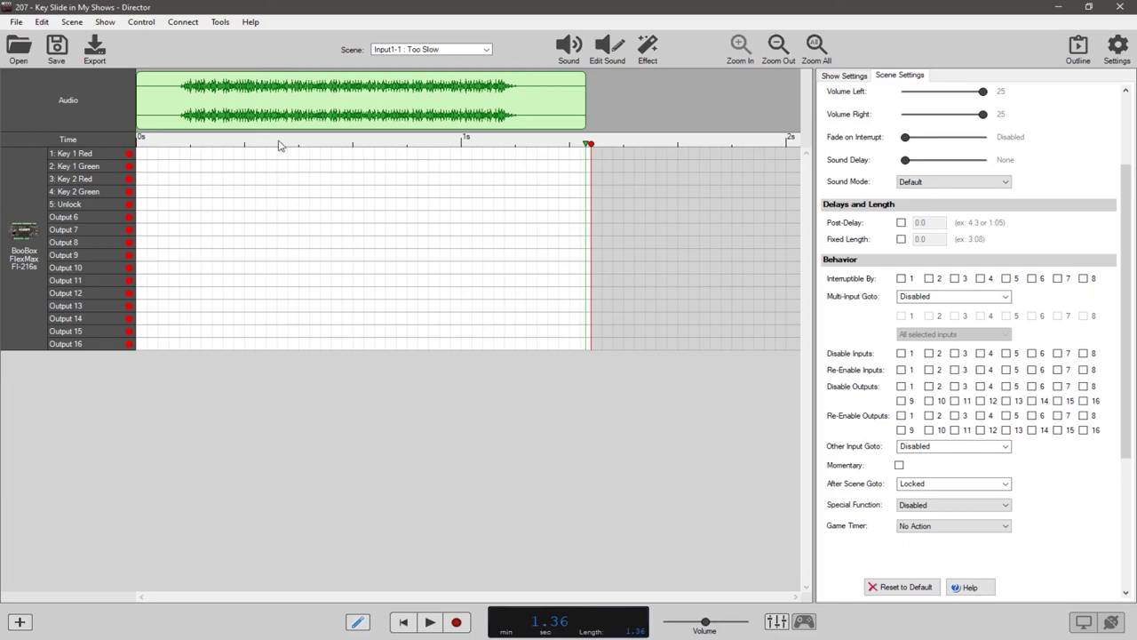
key(space)
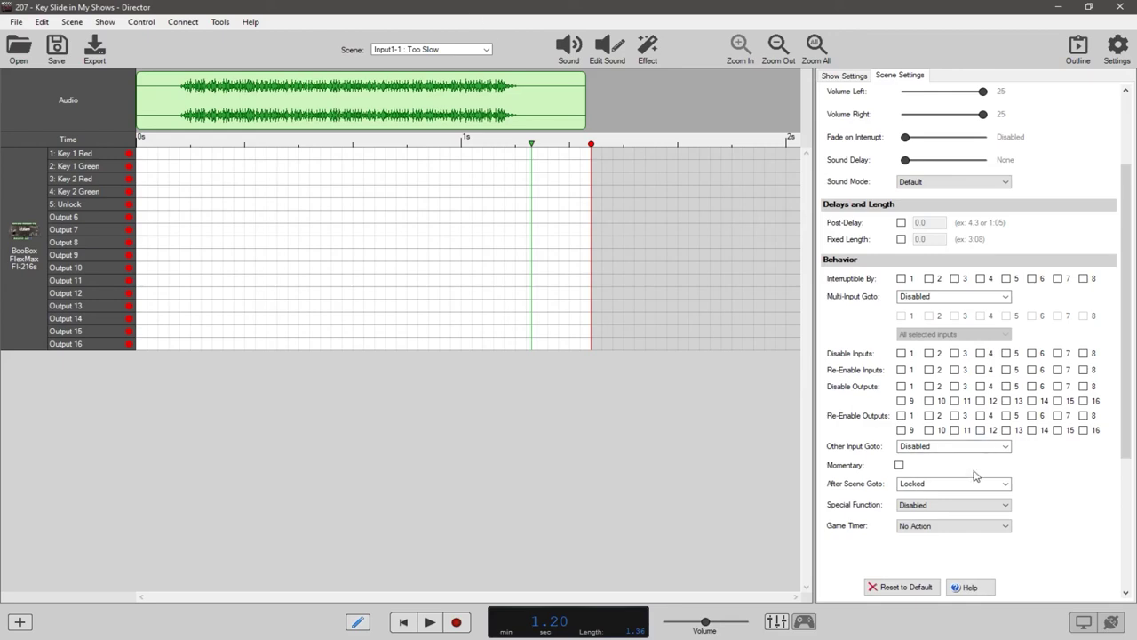
Step: Go through the Wrong Way Time scene to the Wrong Way Slow scene and play its sound from the start
click(463, 49)
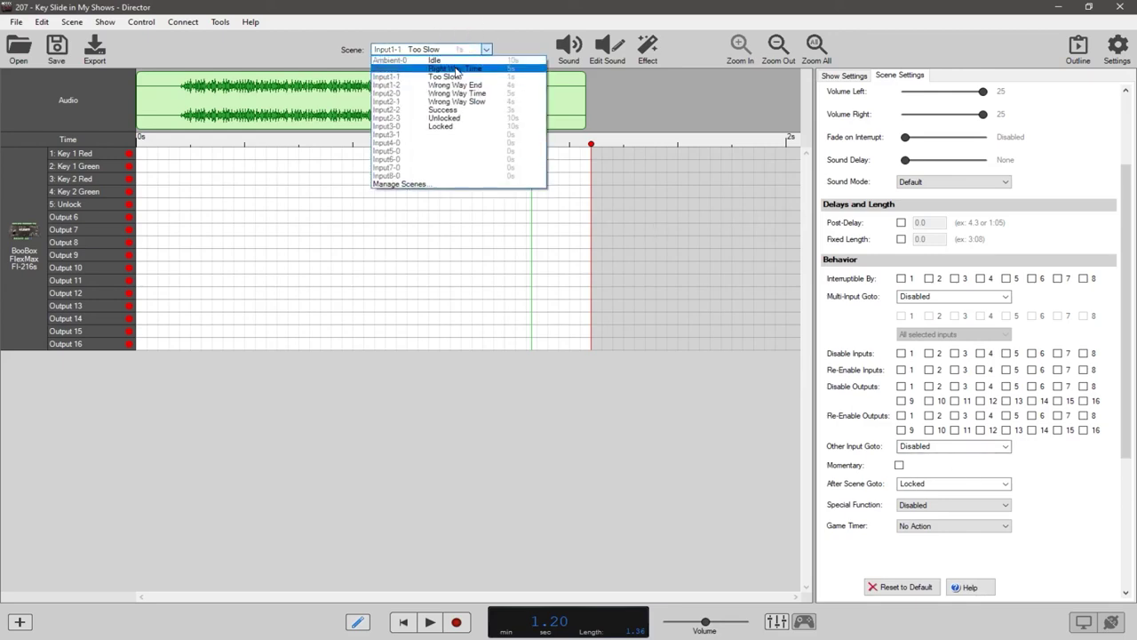
click(457, 92)
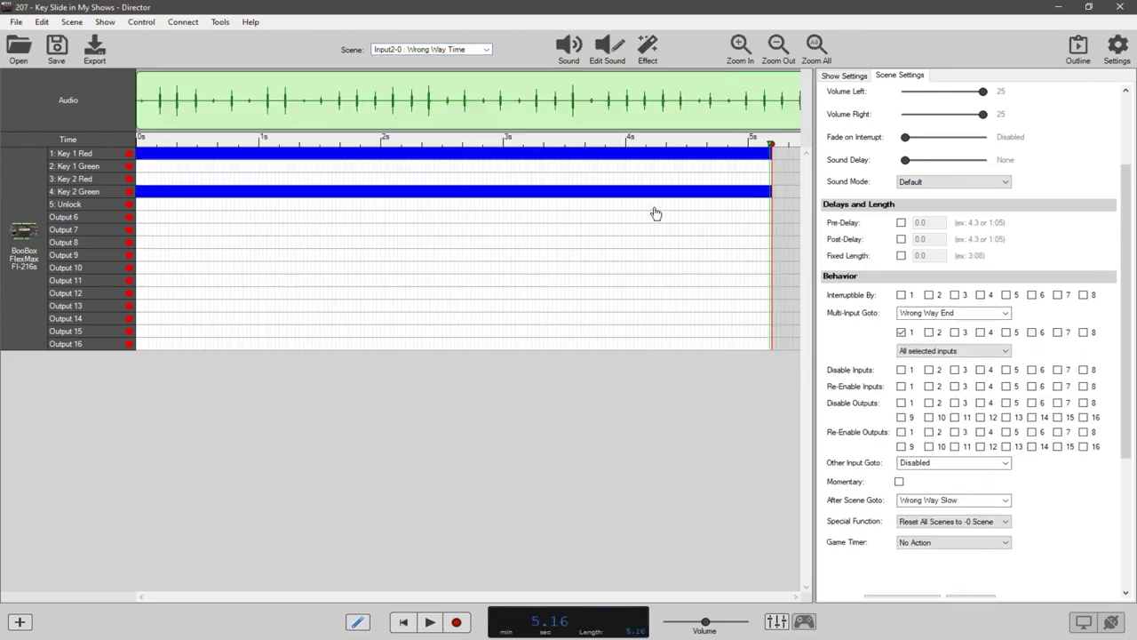
click(460, 51)
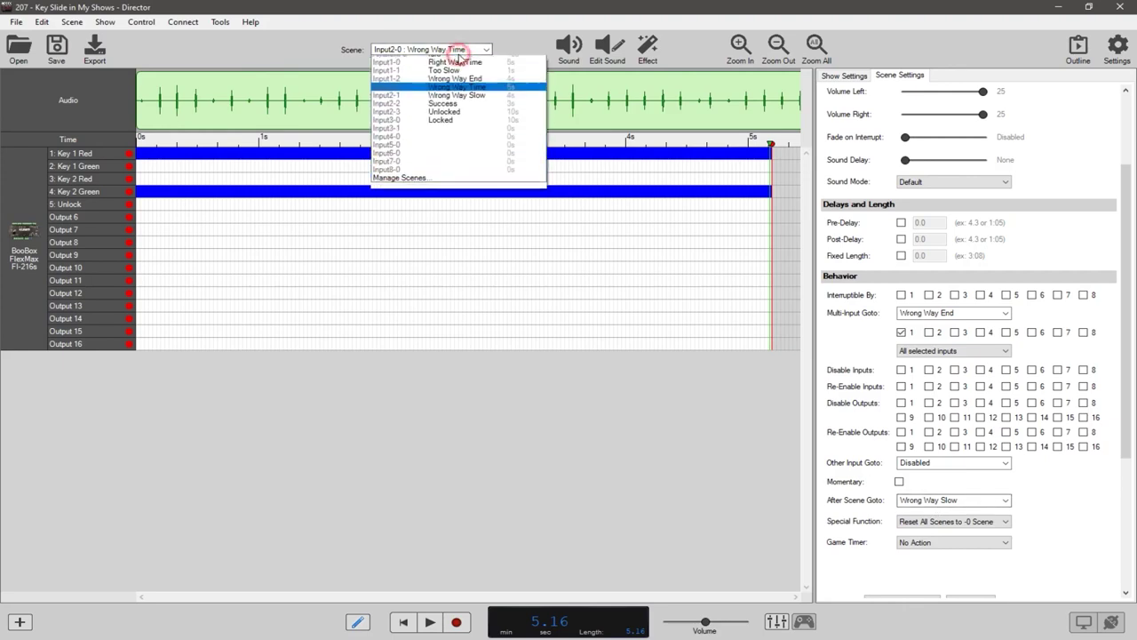
click(459, 102)
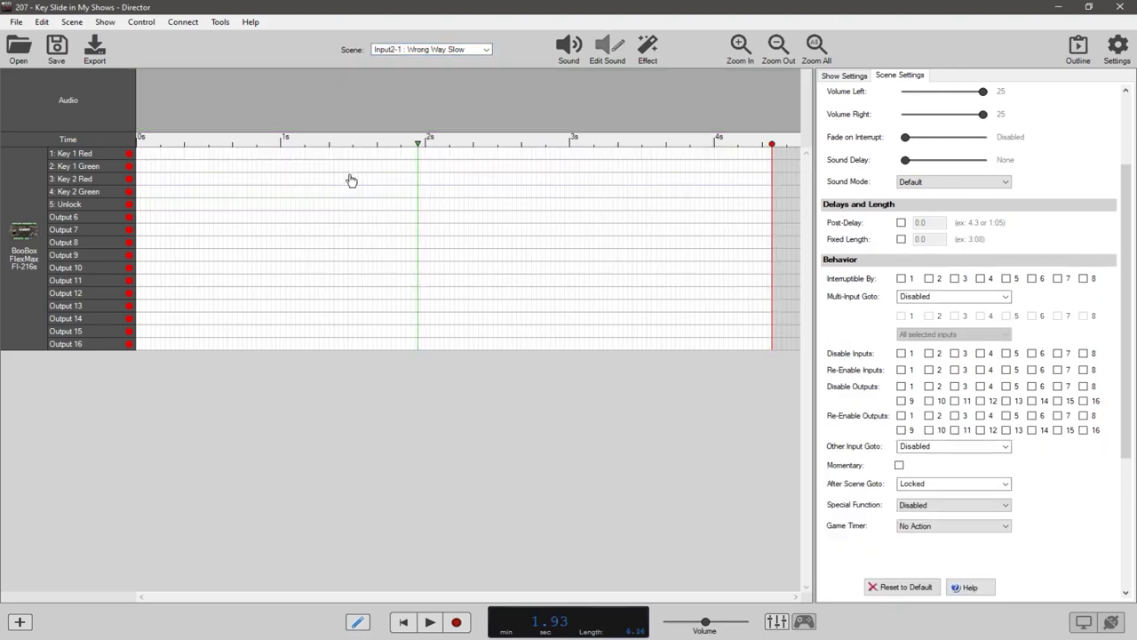
drag(201, 136, 139, 147)
key(space)
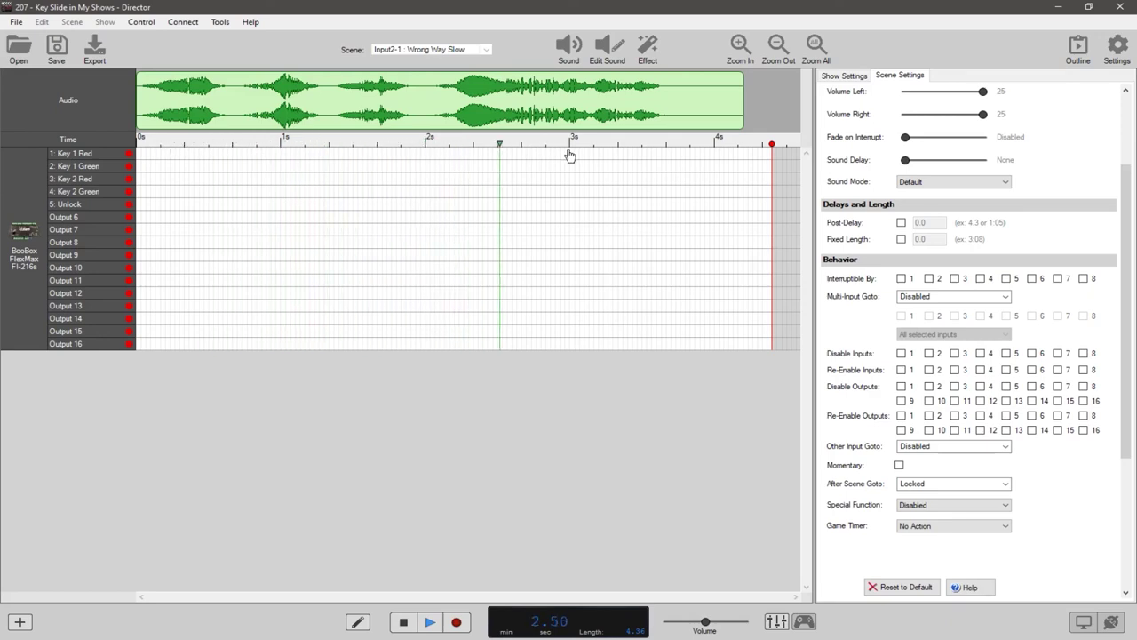
Step: Stop the Wrong Way Slow sound and return to the Wrong Way Time scene to check its goto settings
key(space)
key(space)
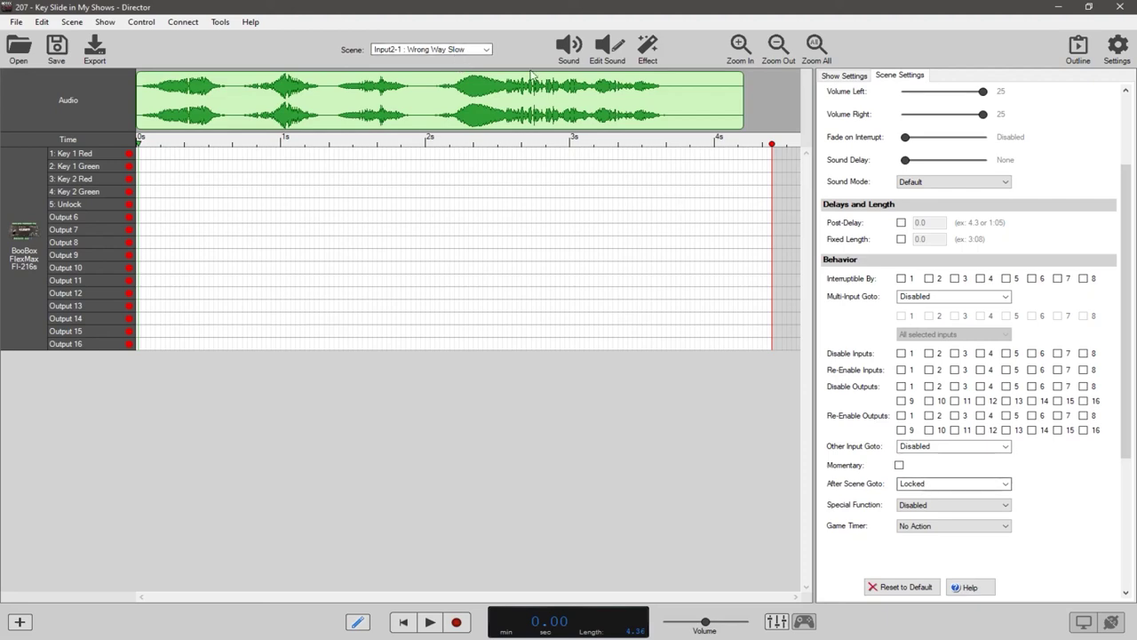
click(466, 51)
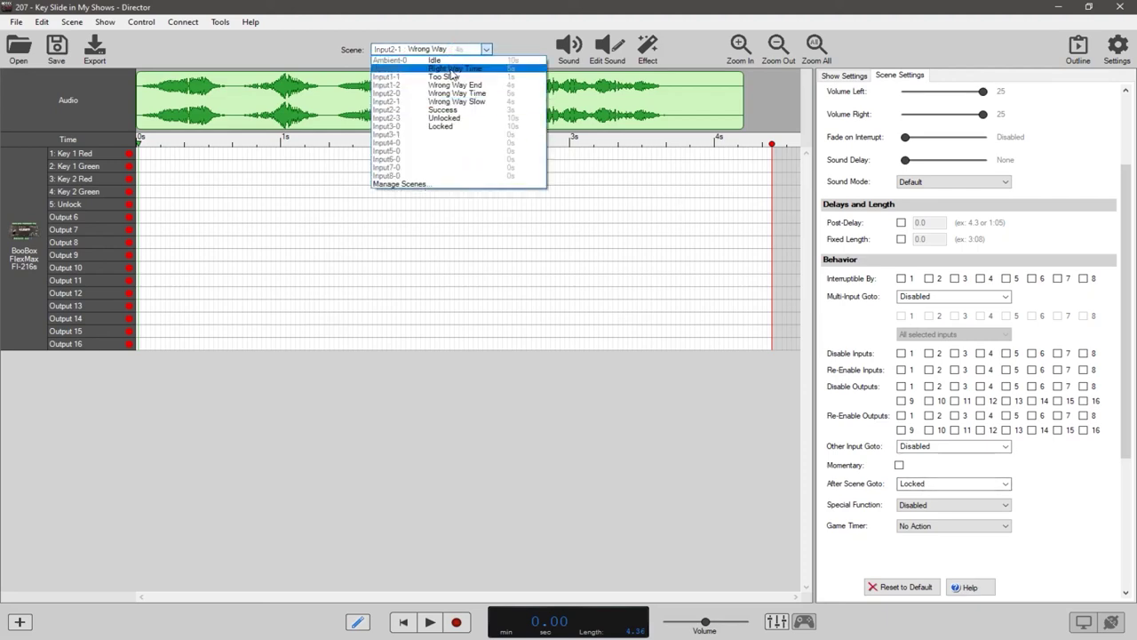
click(456, 93)
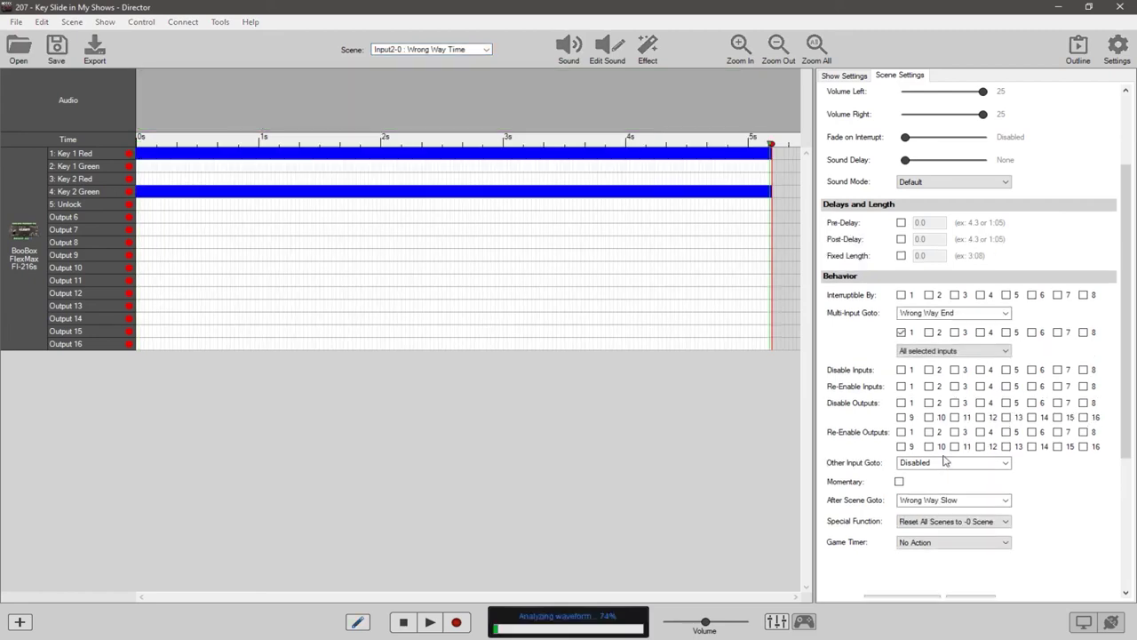
Step: Open the Wrong Way End scene and move the playhead close to the start of its timeline
click(453, 50)
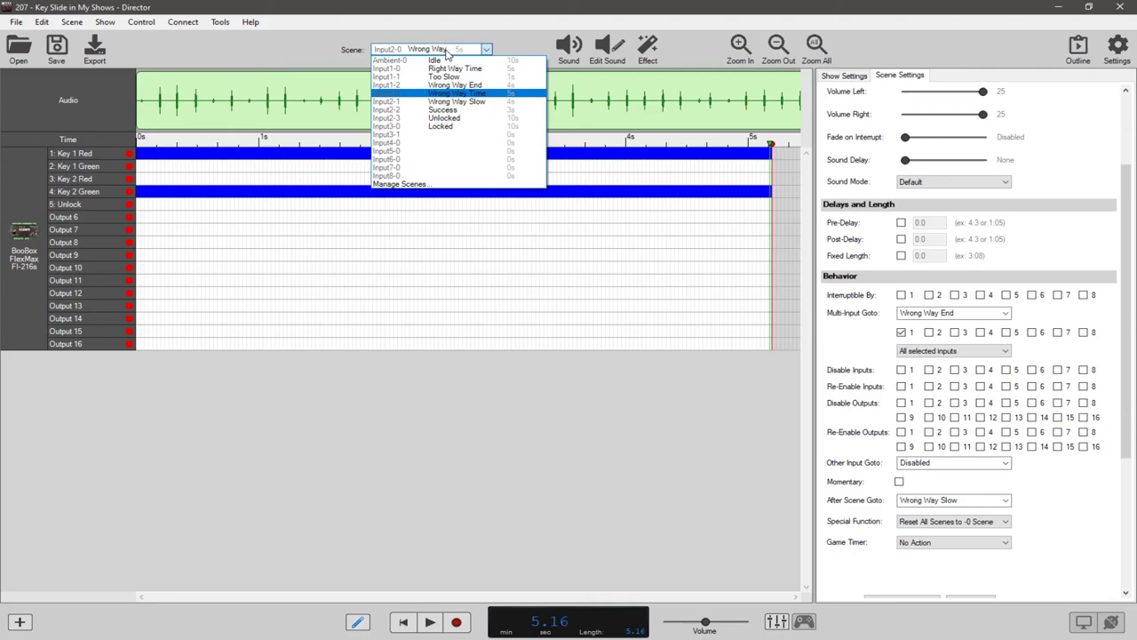
click(448, 85)
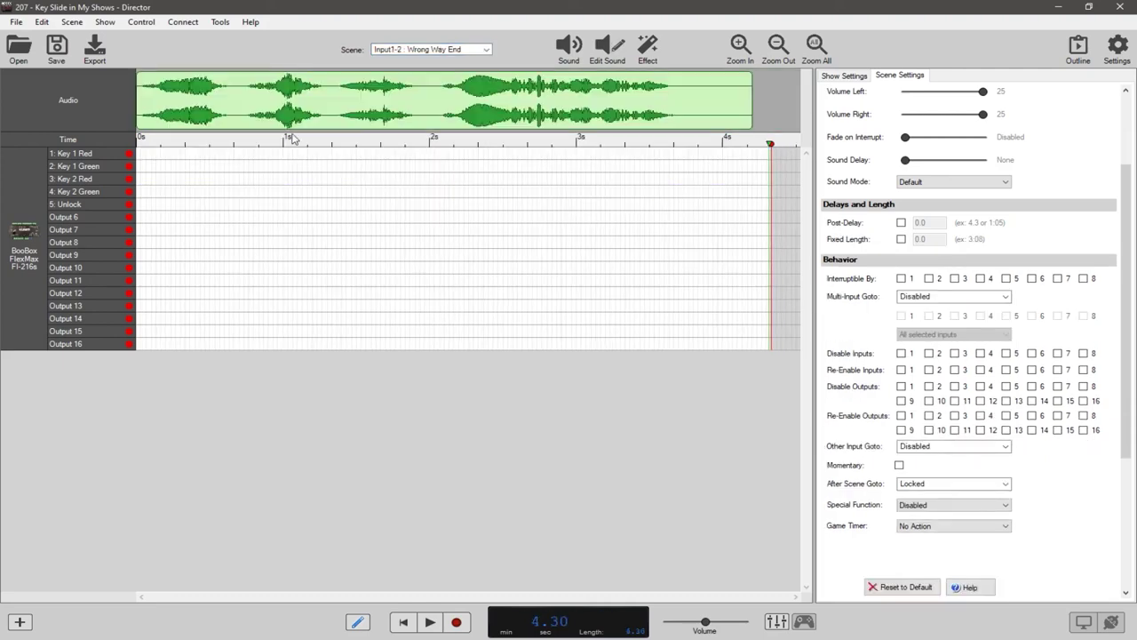
mouse_move(148, 144)
mouse_down()
mouse_move(229, 144)
mouse_move(151, 144)
mouse_up()
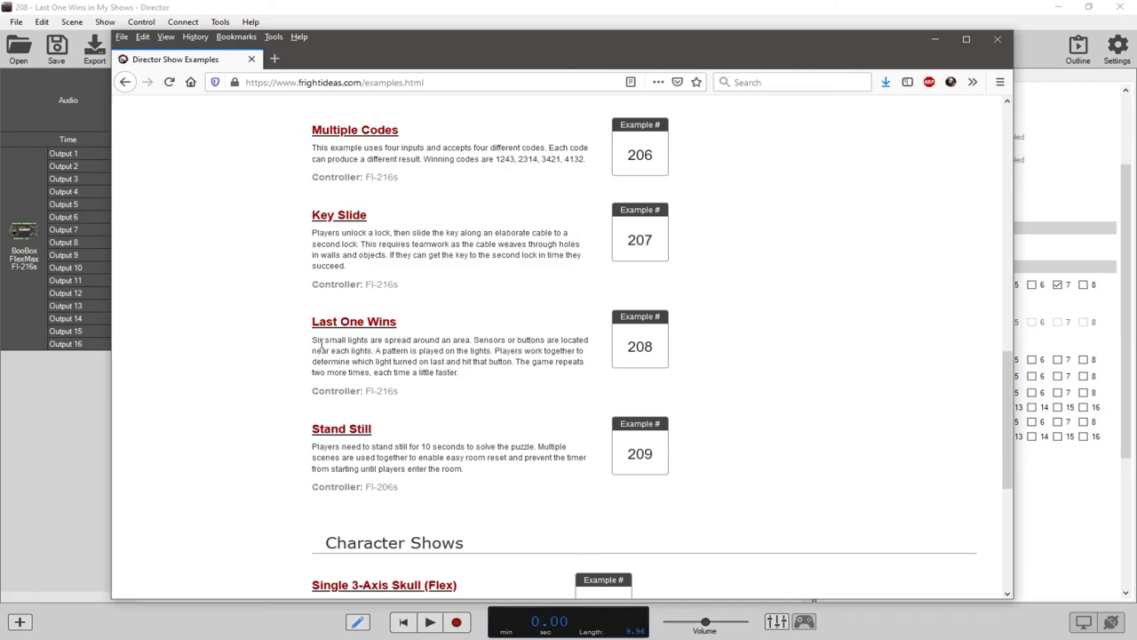
Step: Read the Last One Wins example's description on the web page and switch back to Director
drag(313, 340, 582, 340)
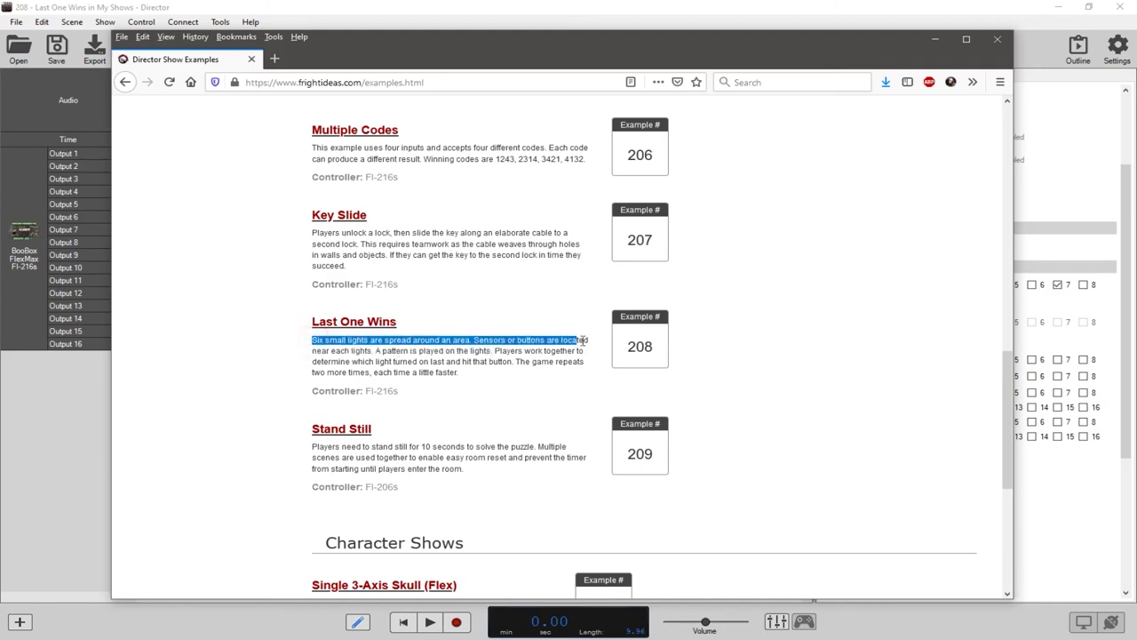
click(587, 340)
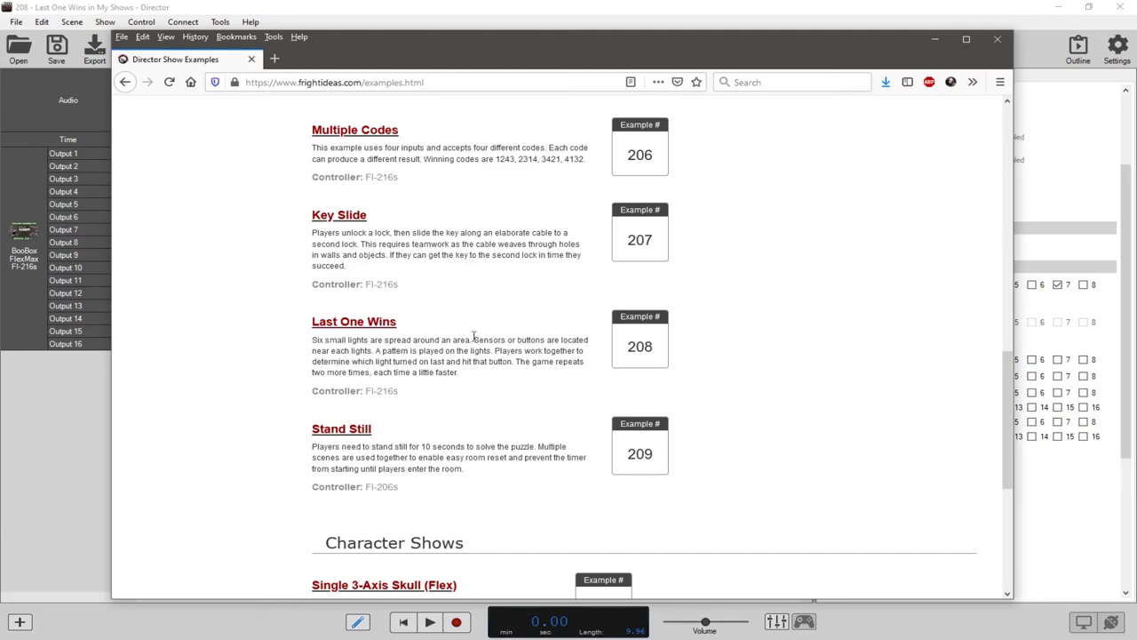
click(854, 44)
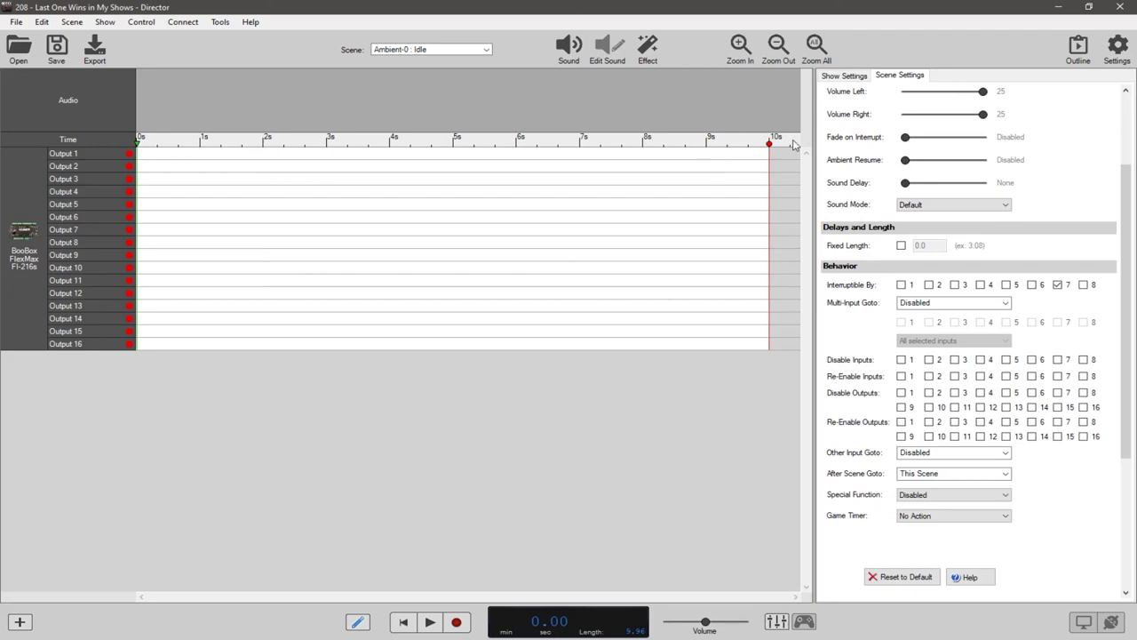
Step: Check the Last One Wins show's overall settings and the Idle scene's Interruptible By inputs
click(848, 76)
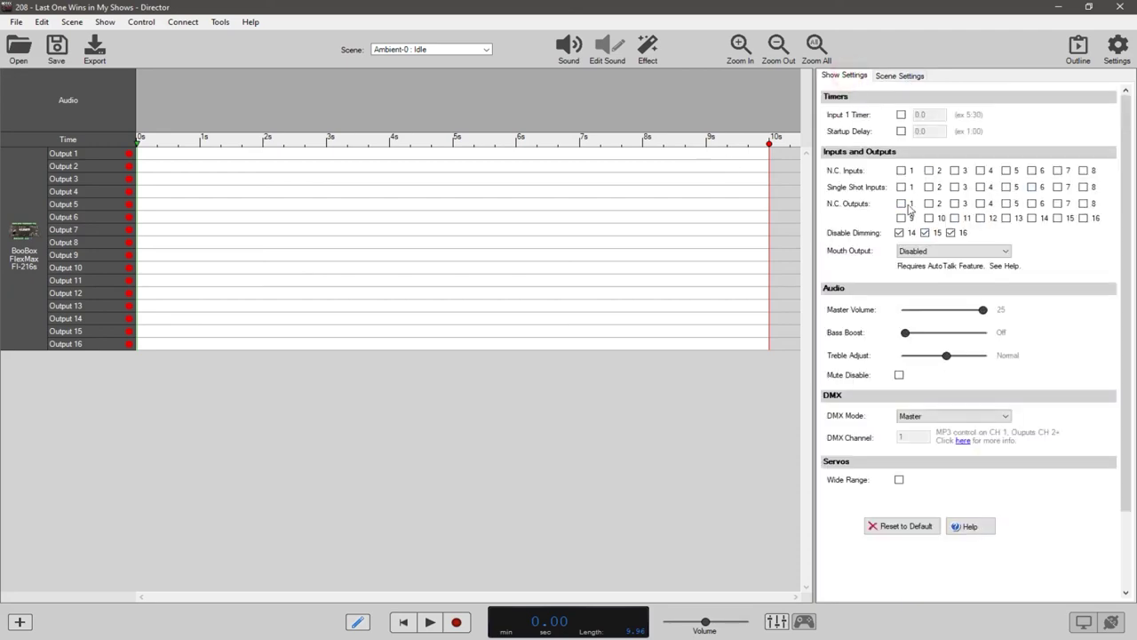
click(903, 77)
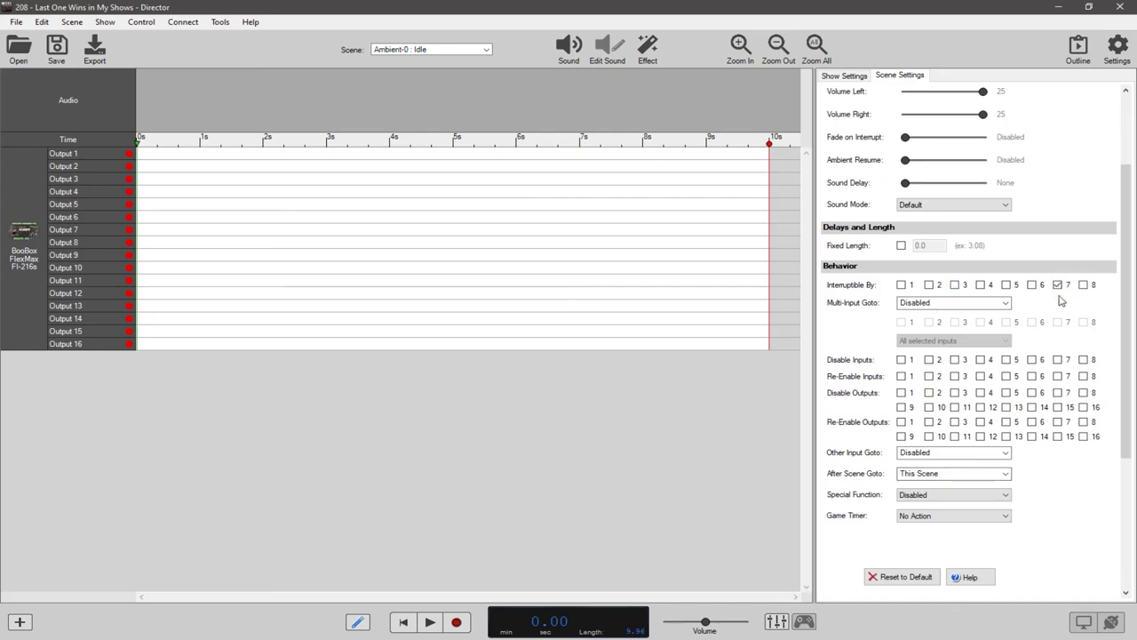
click(473, 50)
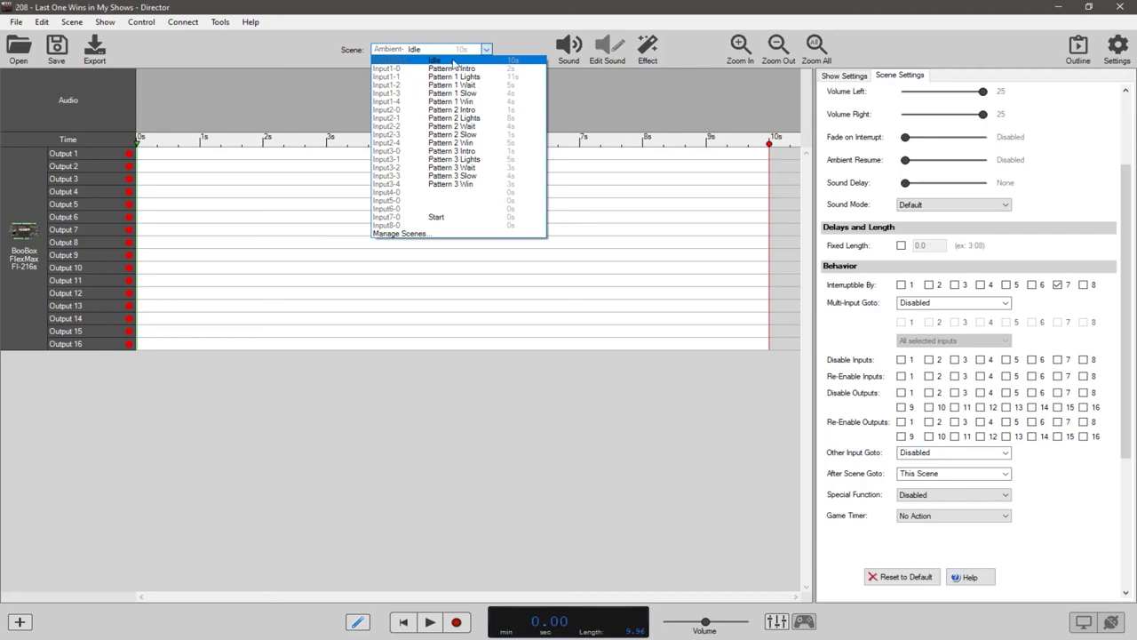
click(453, 62)
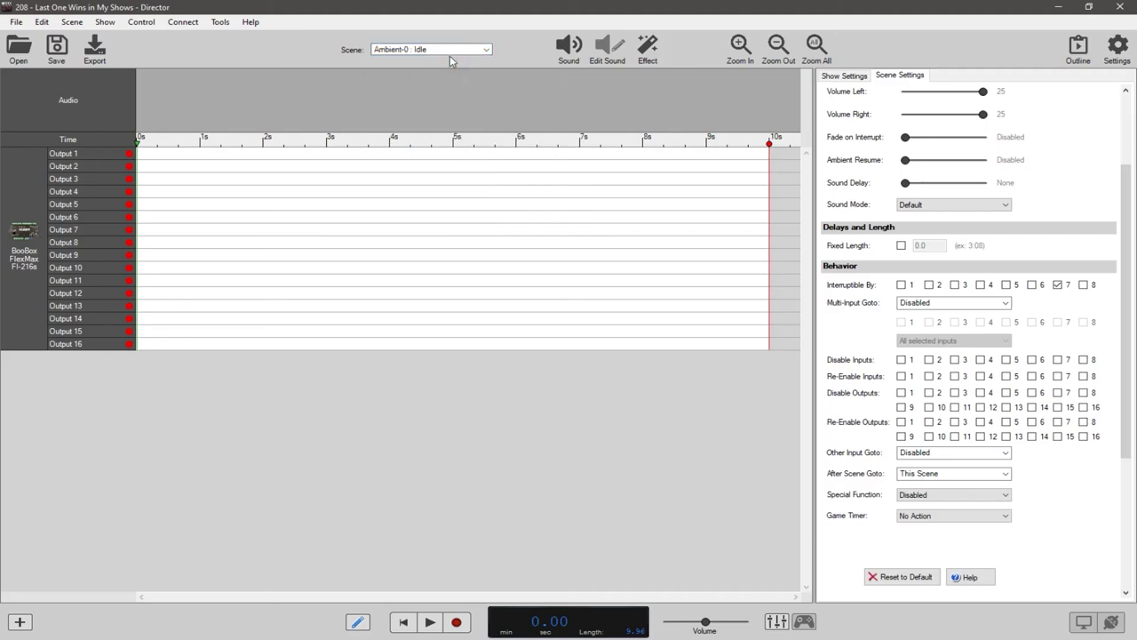
Step: Open the Start scene and follow its After Scene Goto to the Pattern 1 Intro scene
click(451, 51)
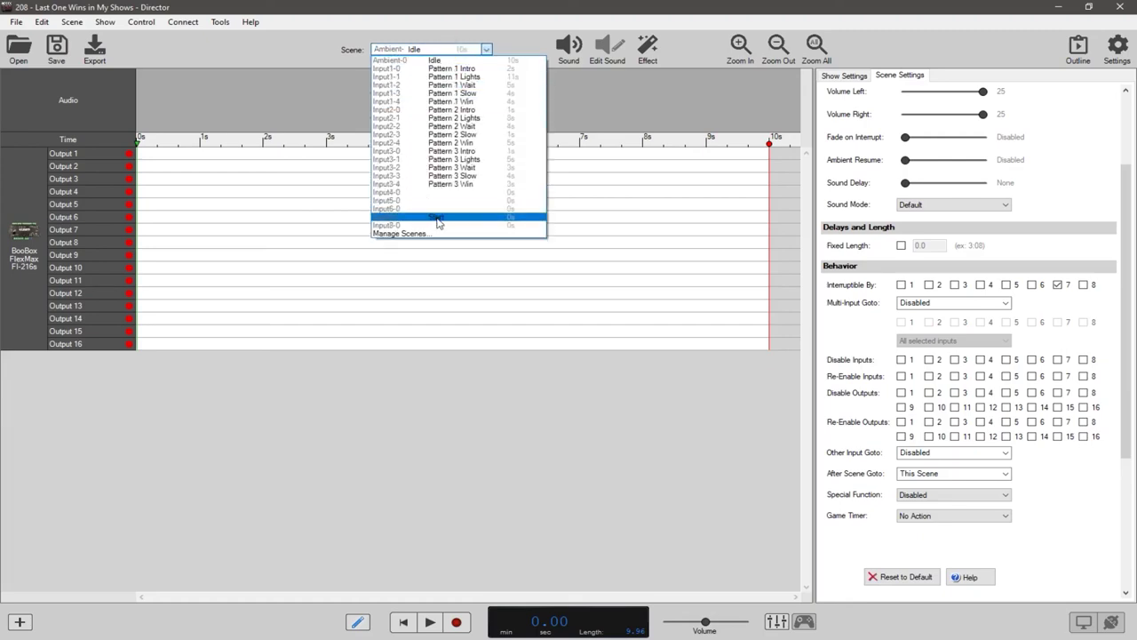
click(517, 11)
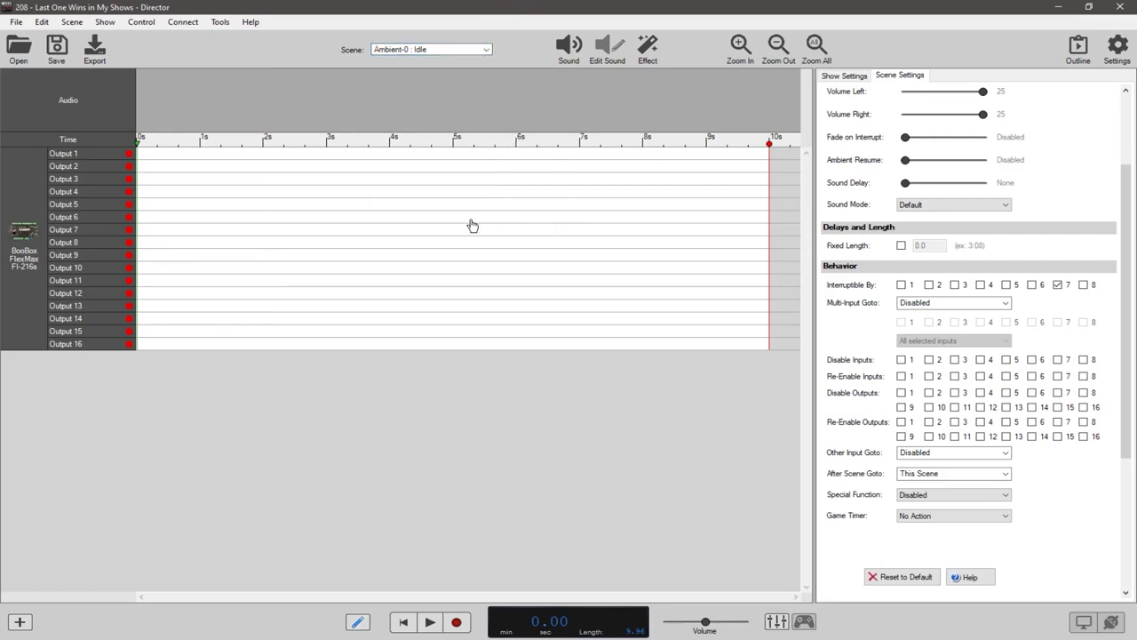
click(439, 49)
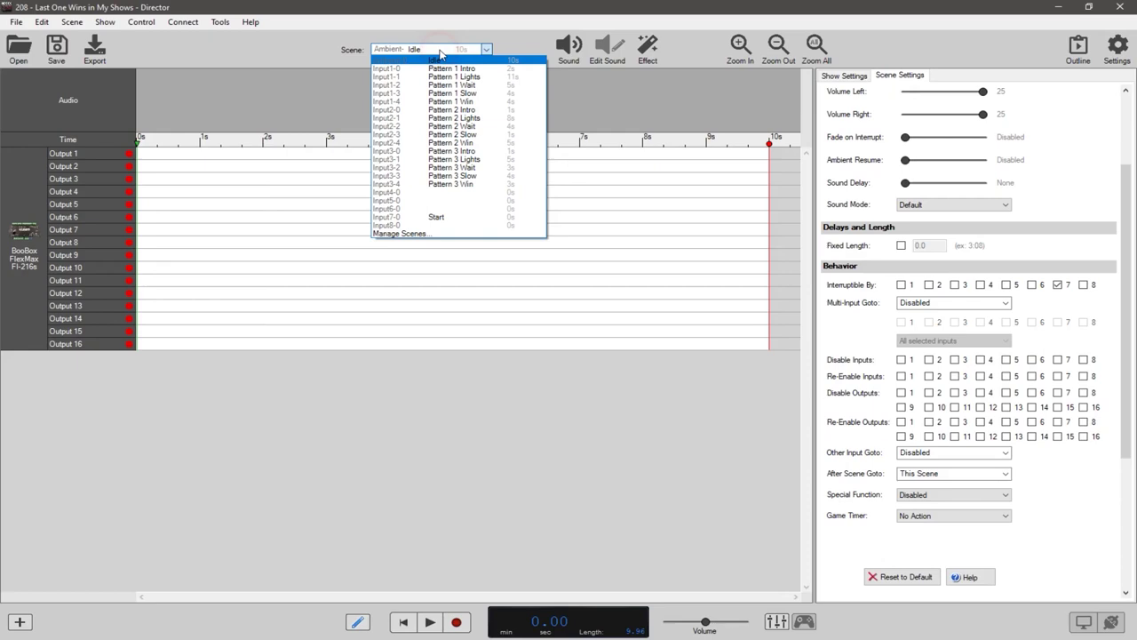
click(442, 219)
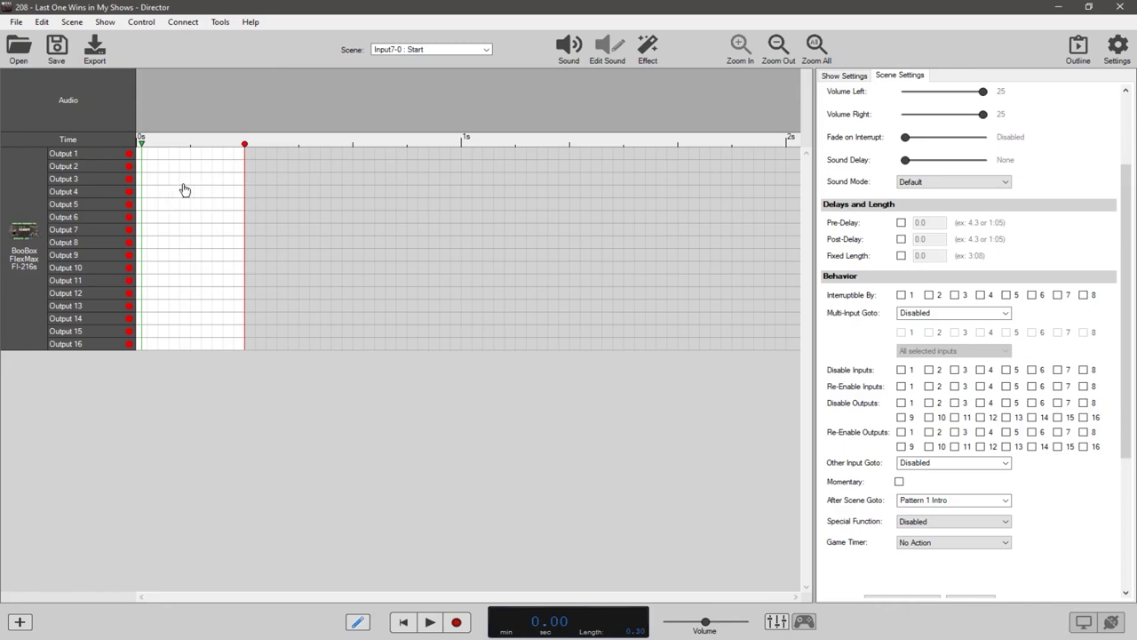
click(487, 51)
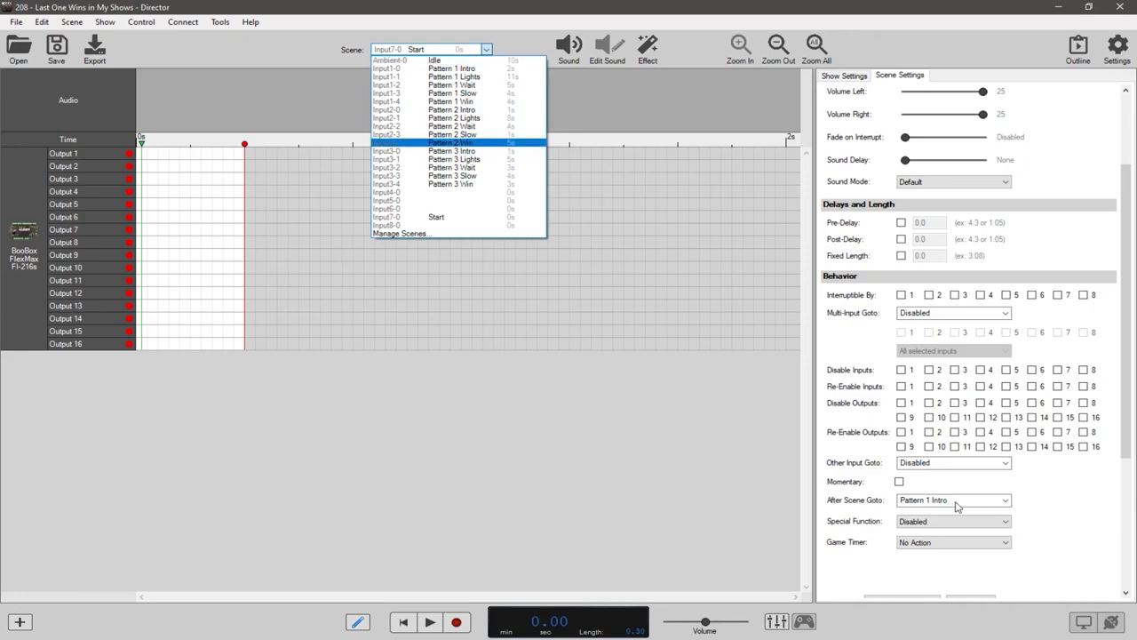
click(462, 70)
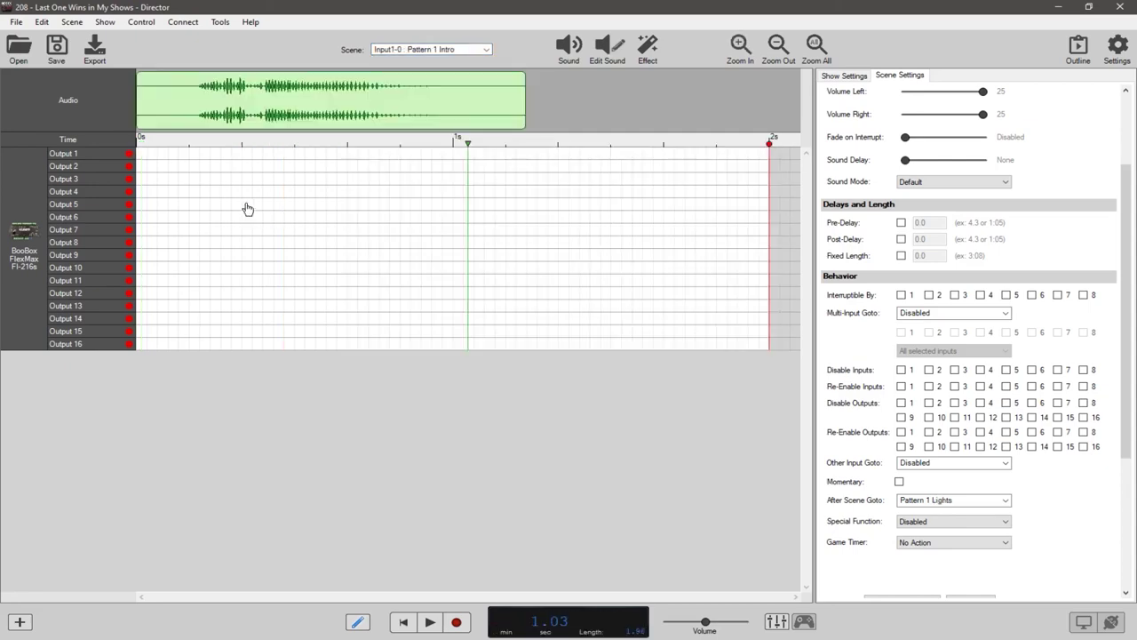